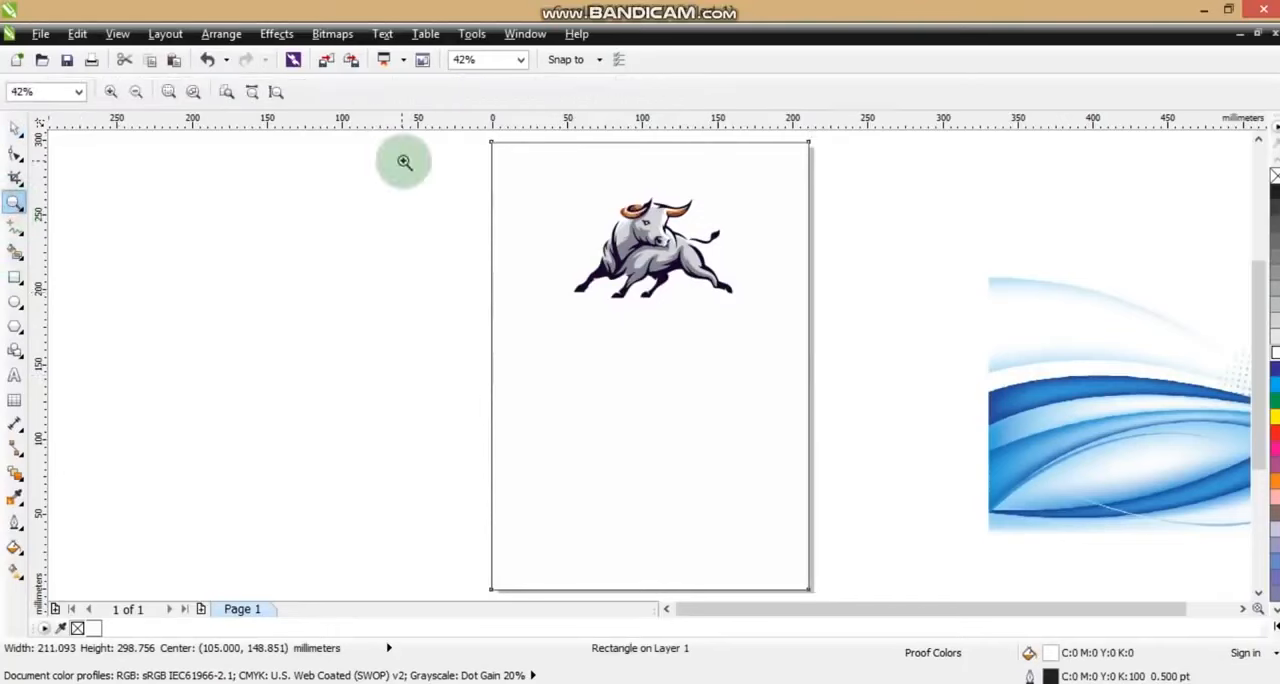
Add the artistic text "PowerMax" on the empty area beside the page
{"action": "left_click_drag", "start_coordinate": [403, 160], "coordinate": [882, 371]}
{"action": "left_click", "coordinate": [14, 375]}
{"action": "left_click", "coordinate": [185, 406]}
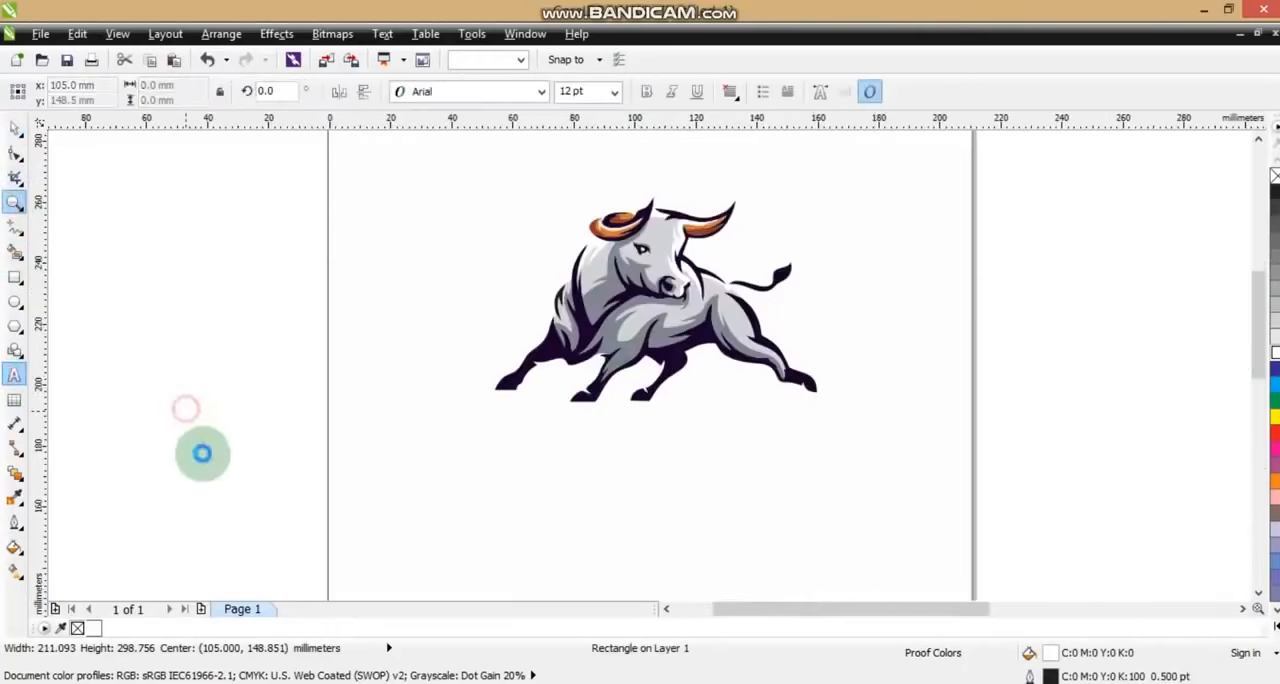
{"action": "type", "text": "PO"}
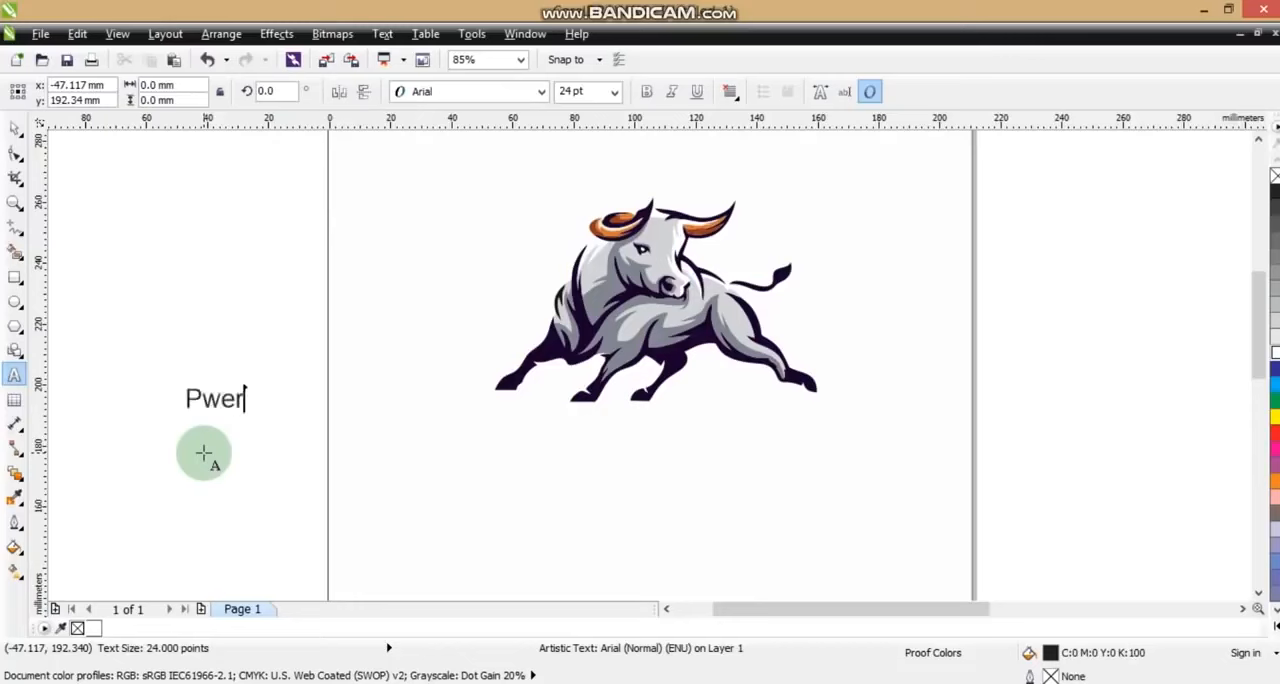
{"action": "type", "text": "werMa"}
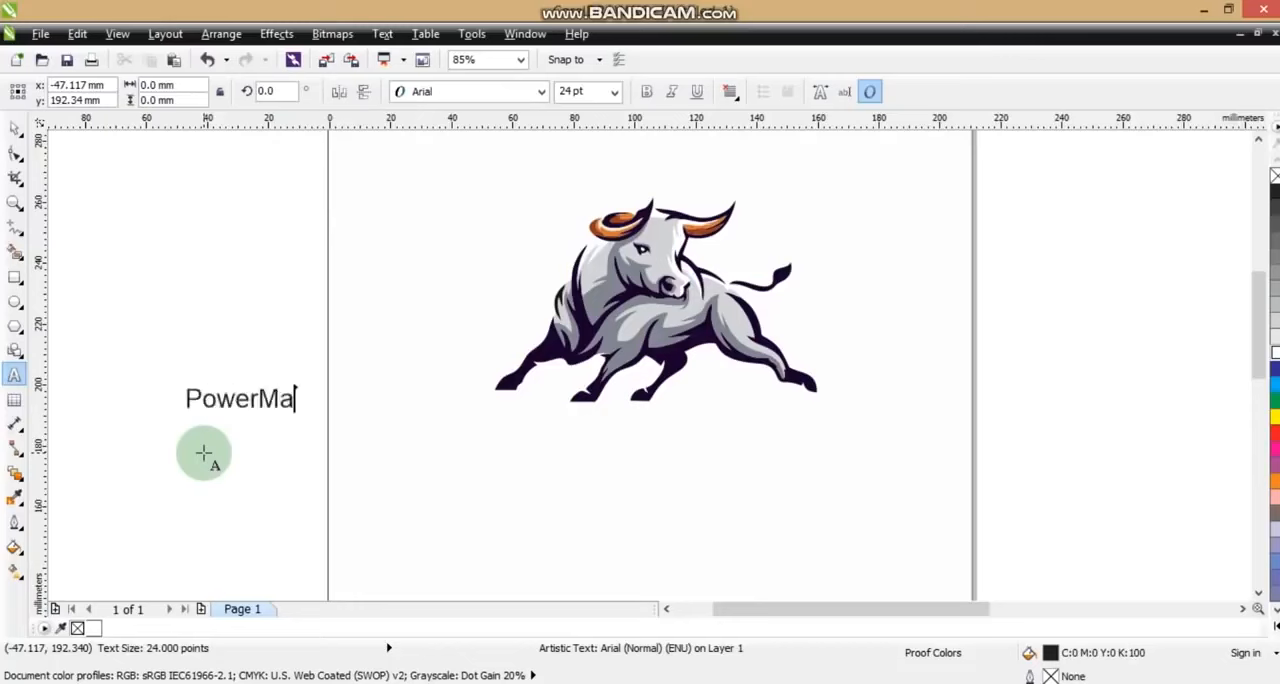
{"action": "type", "text": "x"}
Set the font of the PowerMax text to Folio XBd BT
{"action": "left_click", "coordinate": [14, 128]}
{"action": "left_click", "coordinate": [460, 92]}
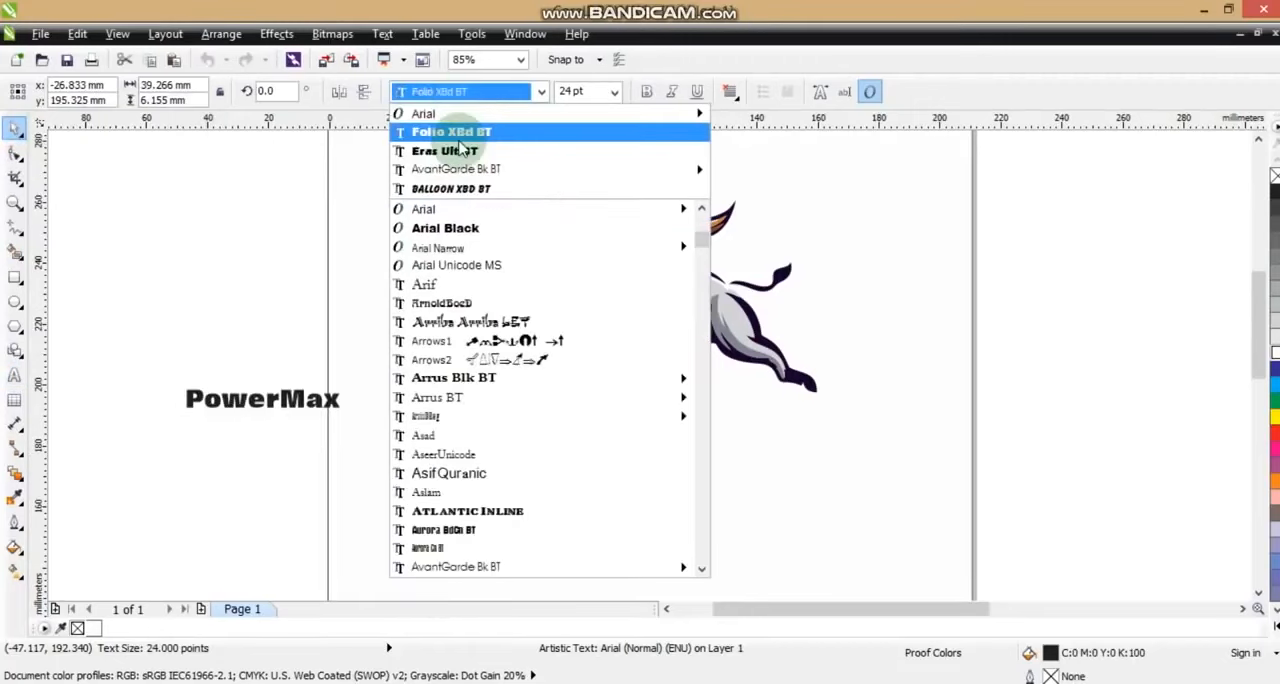
{"action": "scroll", "coordinate": [545, 400], "scroll_direction": "down", "scroll_amount": 5}
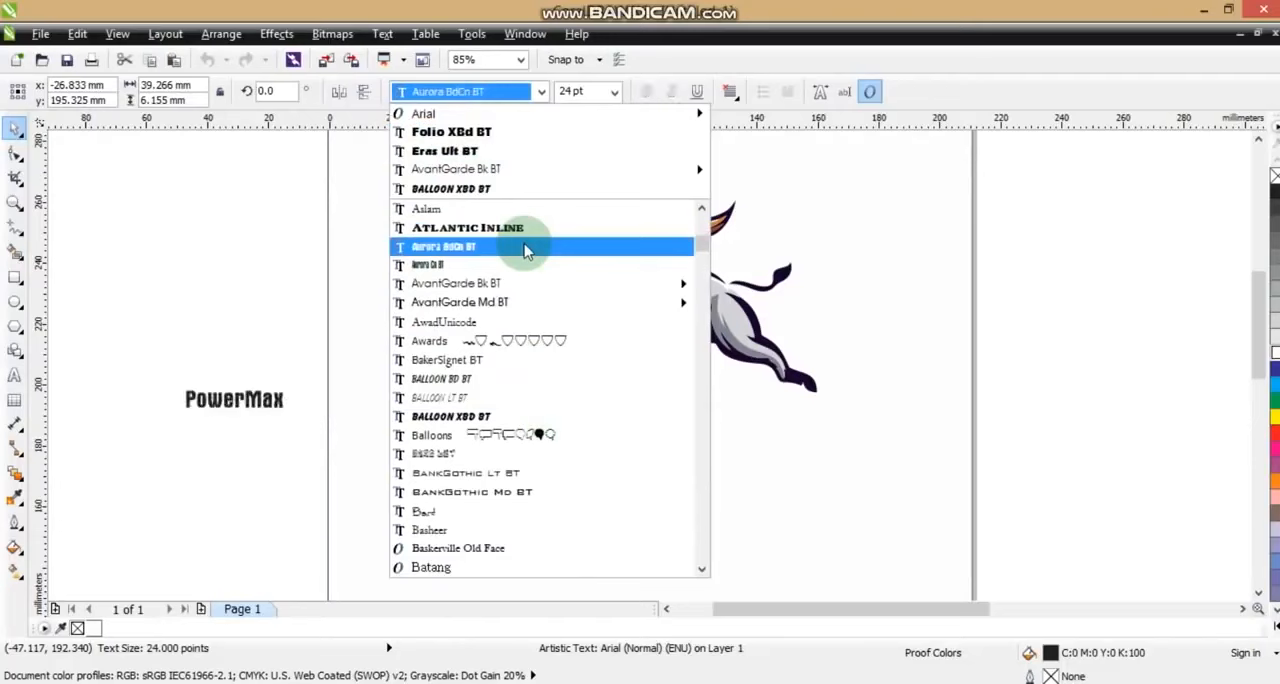
{"action": "left_click", "coordinate": [537, 137]}
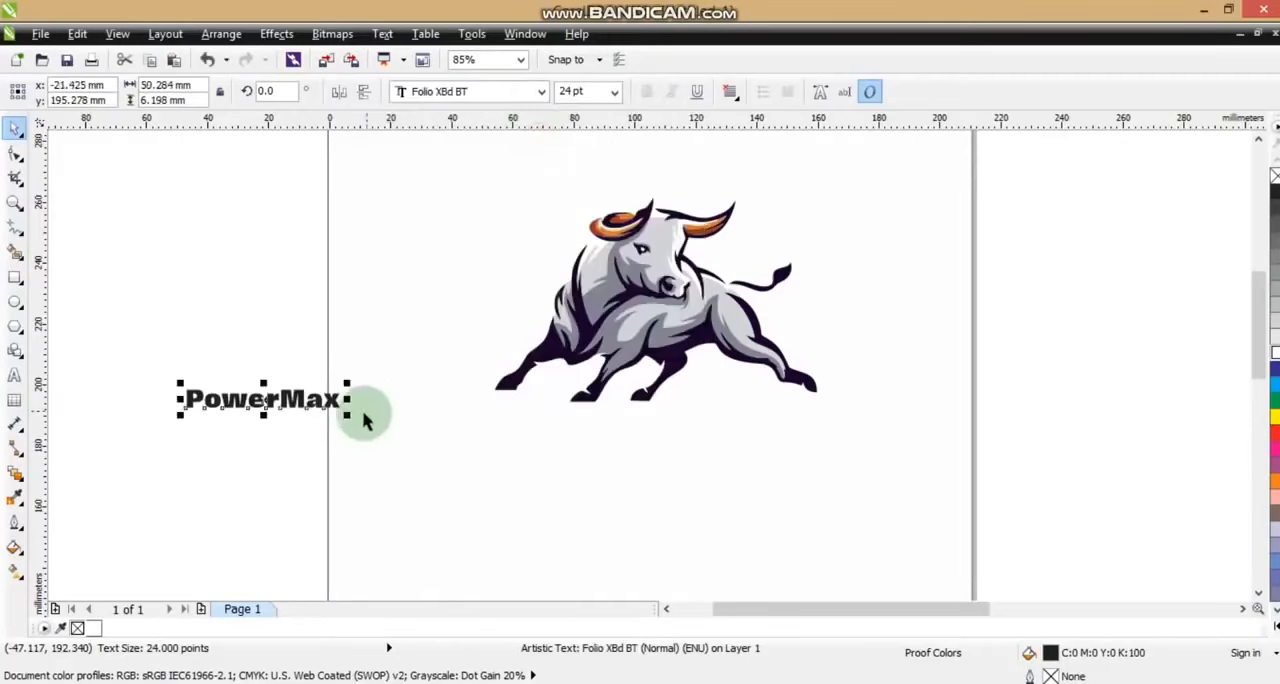
Enlarge the PowerMax text, place it directly beneath the bull and slant it forward, about 127 mm wide overall
{"action": "left_click_drag", "start_coordinate": [349, 416], "coordinate": [571, 486]}
{"action": "left_click_drag", "start_coordinate": [480, 429], "coordinate": [740, 430]}
{"action": "left_click", "coordinate": [641, 387]}
{"action": "left_click_drag", "start_coordinate": [646, 449], "coordinate": [641, 449]}
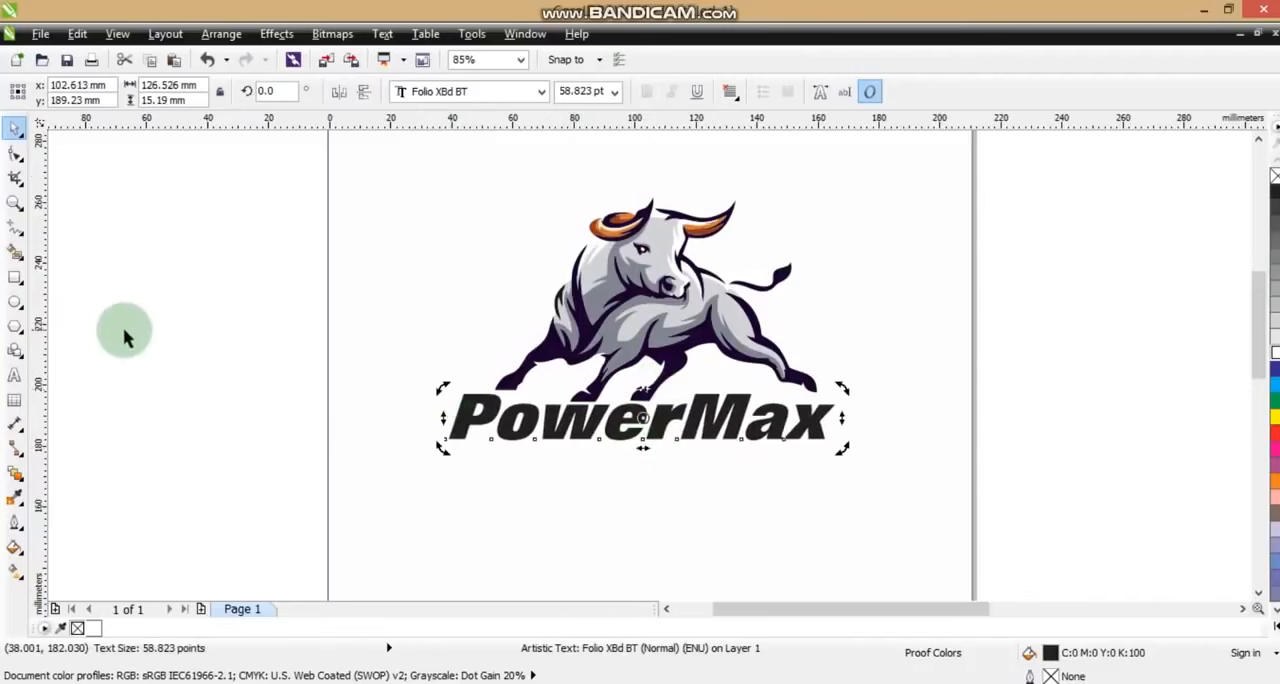
Break the PowerMax text into separate letters and copy the bull's dark purple fill onto the letters of "Power"
{"action": "left_click", "coordinate": [265, 315]}
{"action": "left_click", "coordinate": [555, 428]}
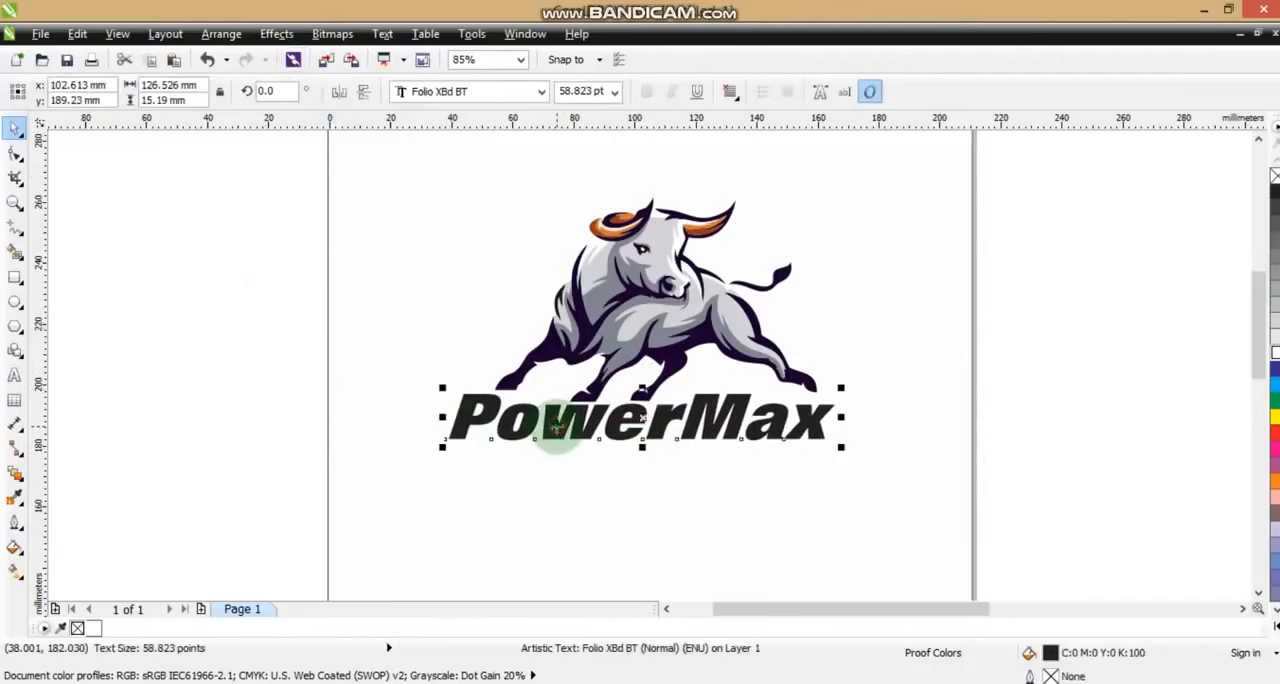
{"action": "left_click_drag", "start_coordinate": [196, 357], "coordinate": [700, 476]}
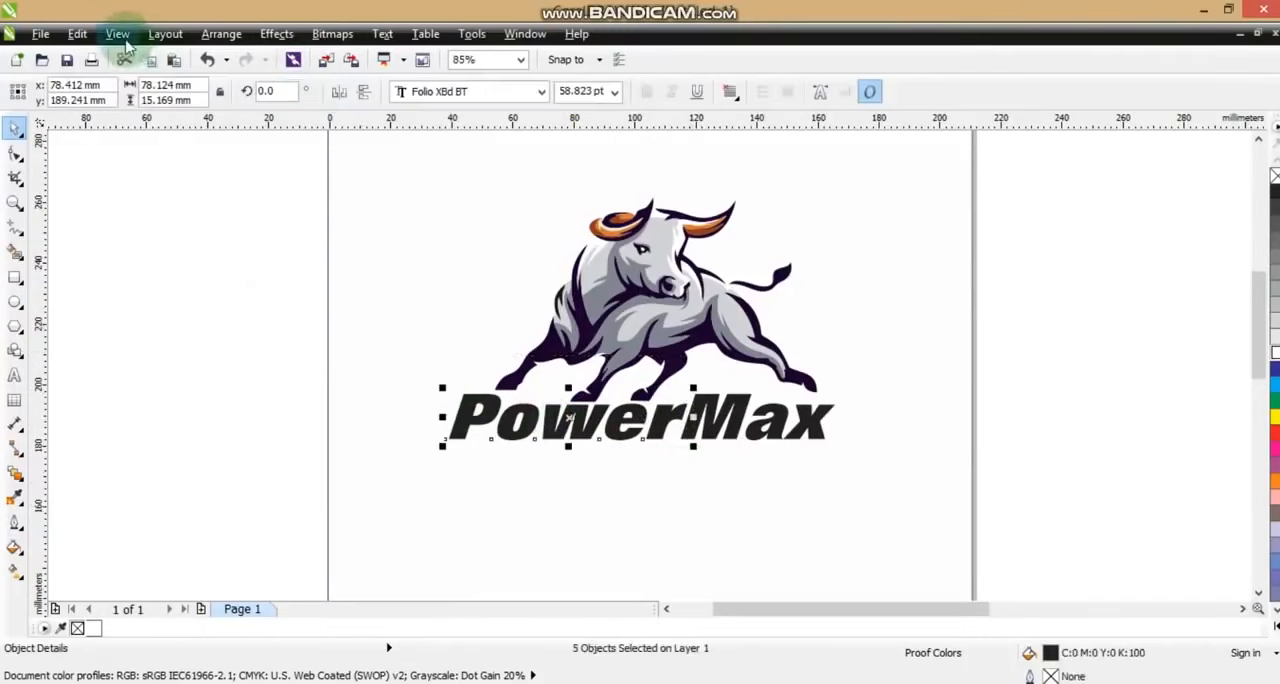
{"action": "left_click", "coordinate": [80, 35]}
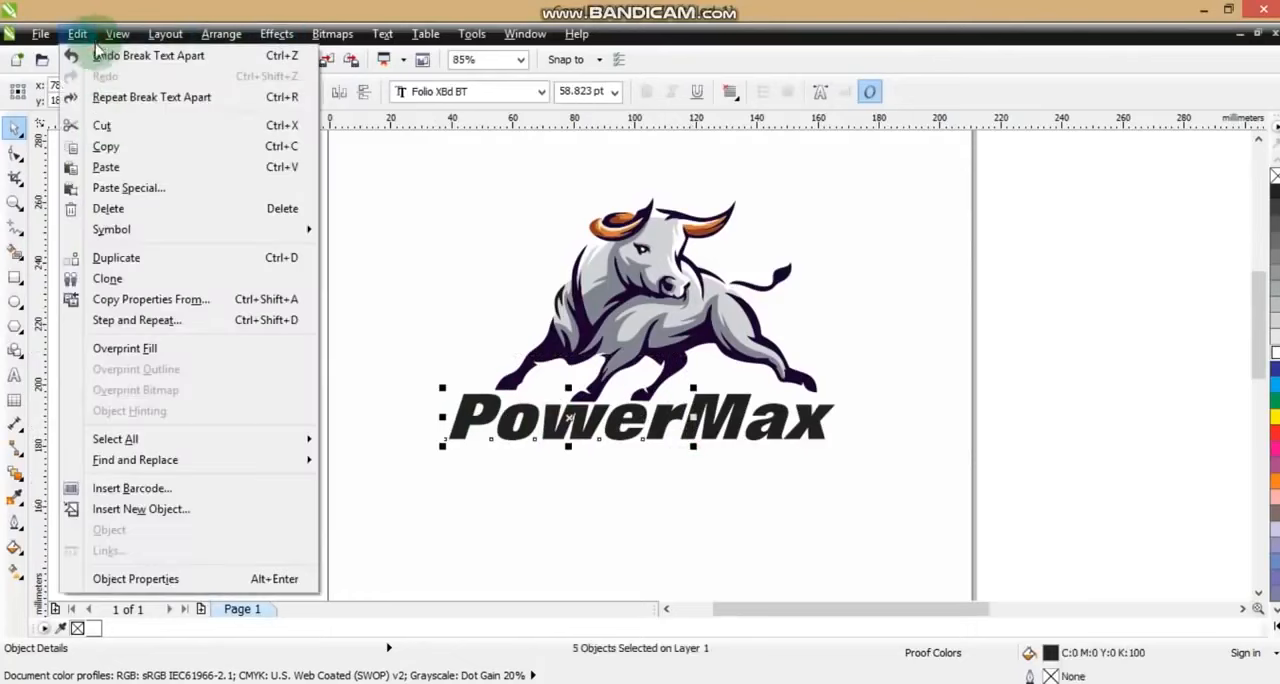
{"action": "left_click", "coordinate": [95, 294]}
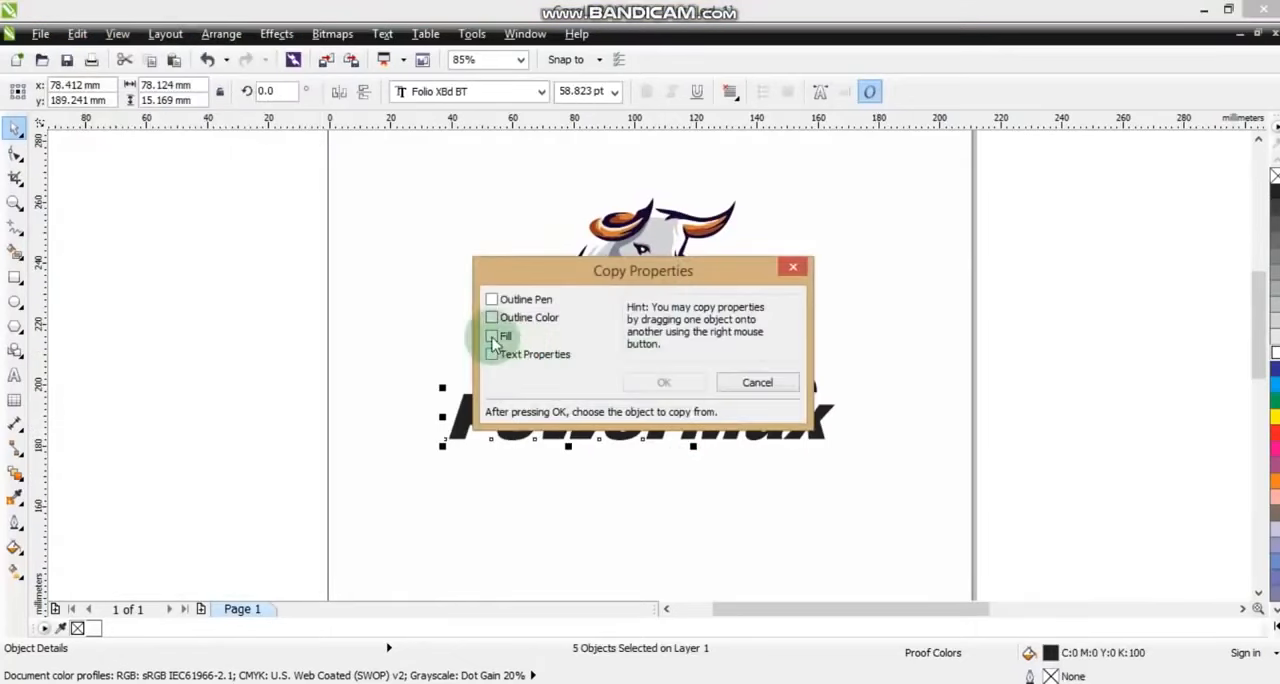
{"action": "left_click", "coordinate": [492, 338]}
{"action": "left_click", "coordinate": [664, 382]}
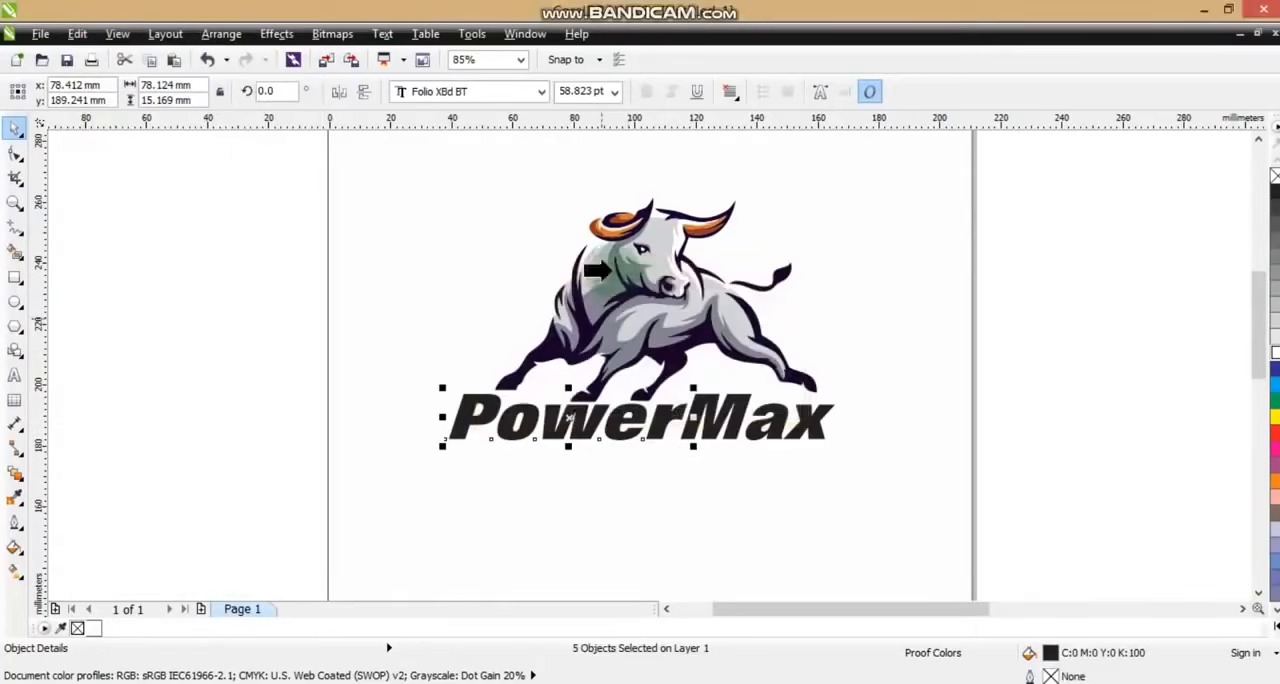
{"action": "left_click", "coordinate": [584, 331]}
Copy the orange fill of the bull's horn onto the letters of "Max"
{"action": "left_click", "coordinate": [735, 420]}
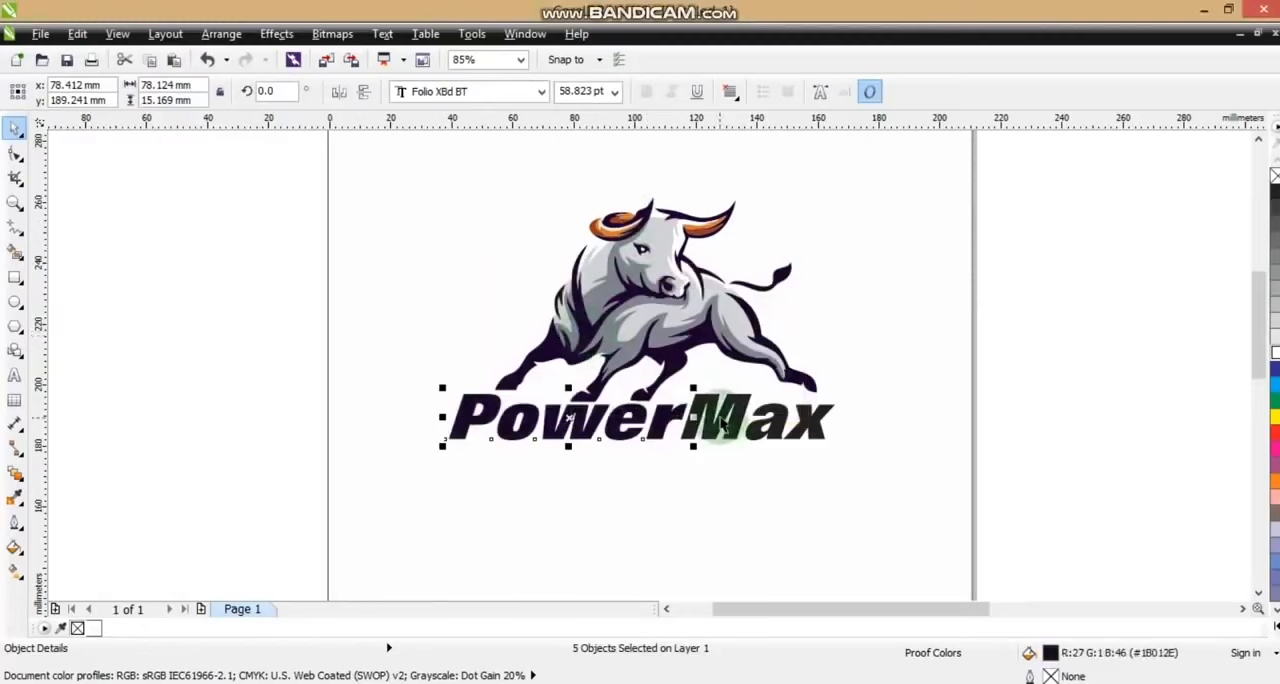
{"action": "left_click", "coordinate": [785, 420], "text": "shift"}
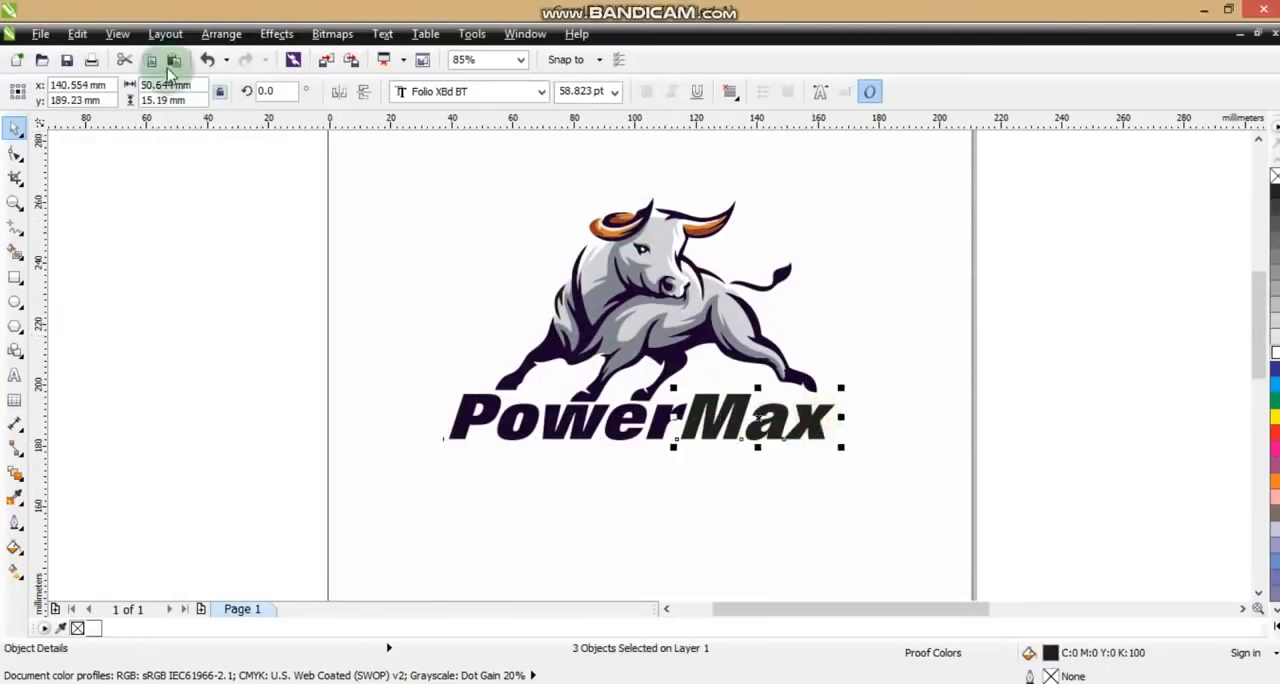
{"action": "left_click", "coordinate": [77, 34]}
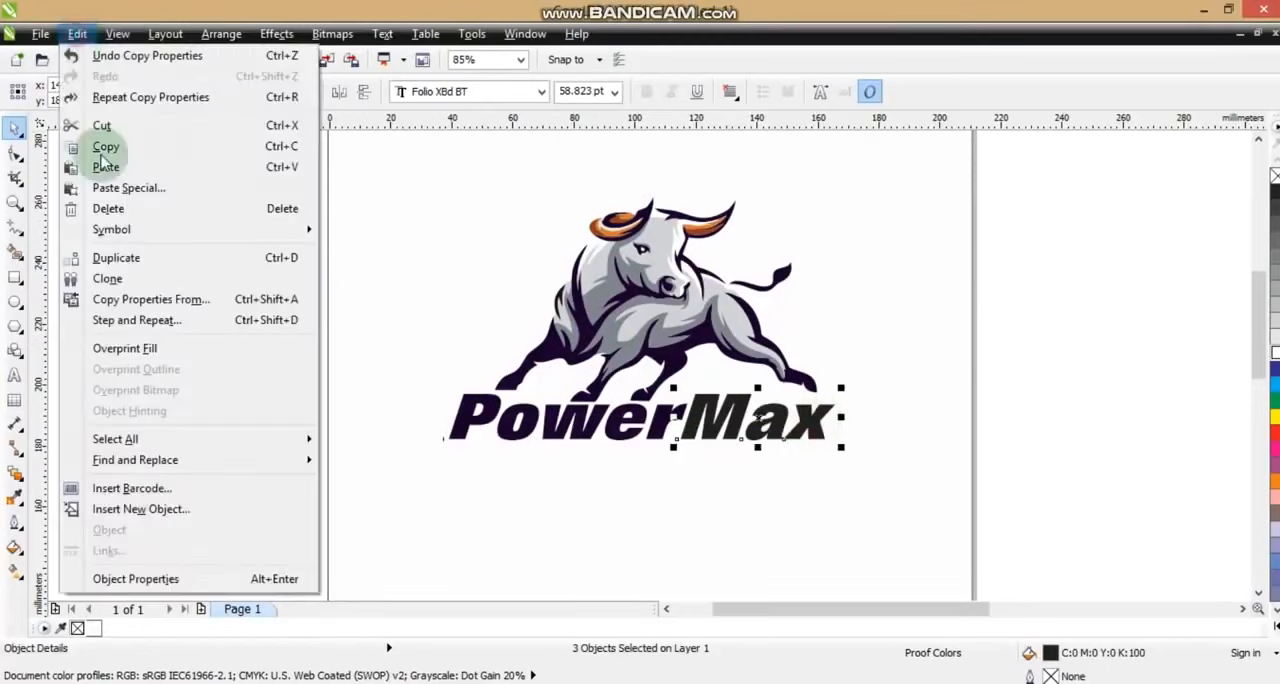
{"action": "left_click", "coordinate": [140, 302]}
{"action": "left_click", "coordinate": [645, 385]}
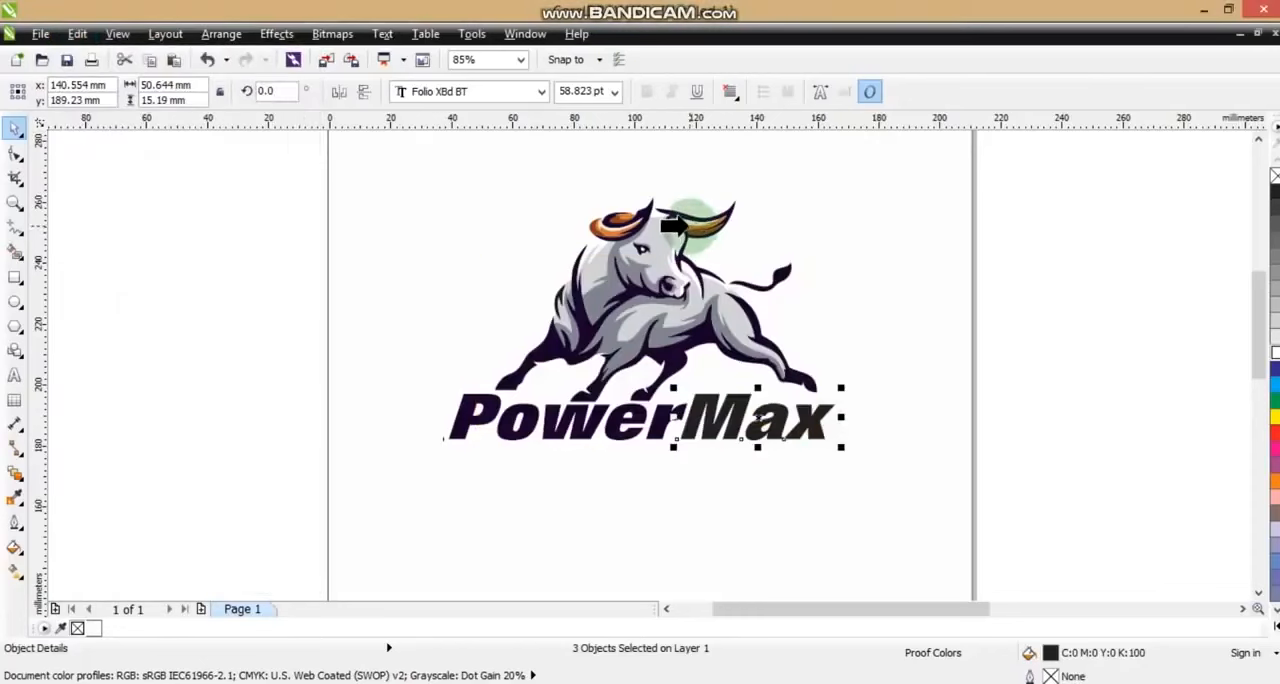
{"action": "left_click", "coordinate": [688, 226]}
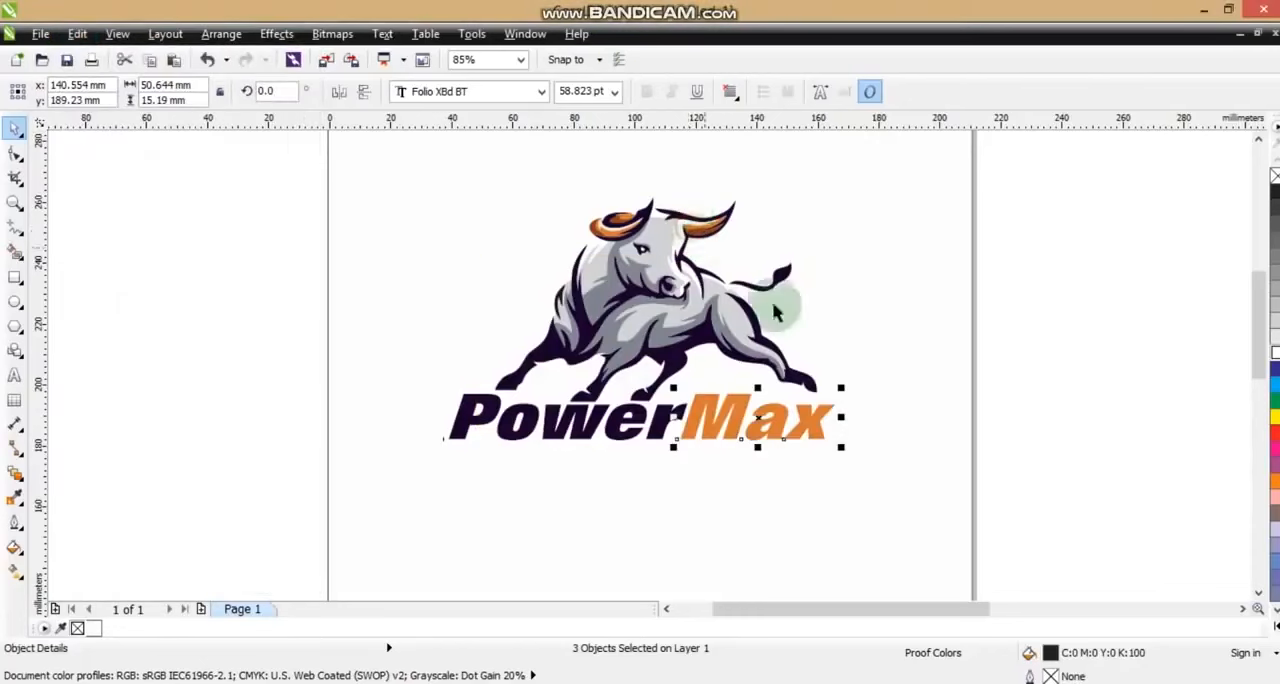
Group the bull with the PowerMax lettering and centre the logo horizontally on the page rectangle
{"action": "left_click", "coordinate": [1031, 388]}
{"action": "left_click_drag", "start_coordinate": [1031, 381], "coordinate": [410, 455]}
{"action": "left_click", "coordinate": [335, 441]}
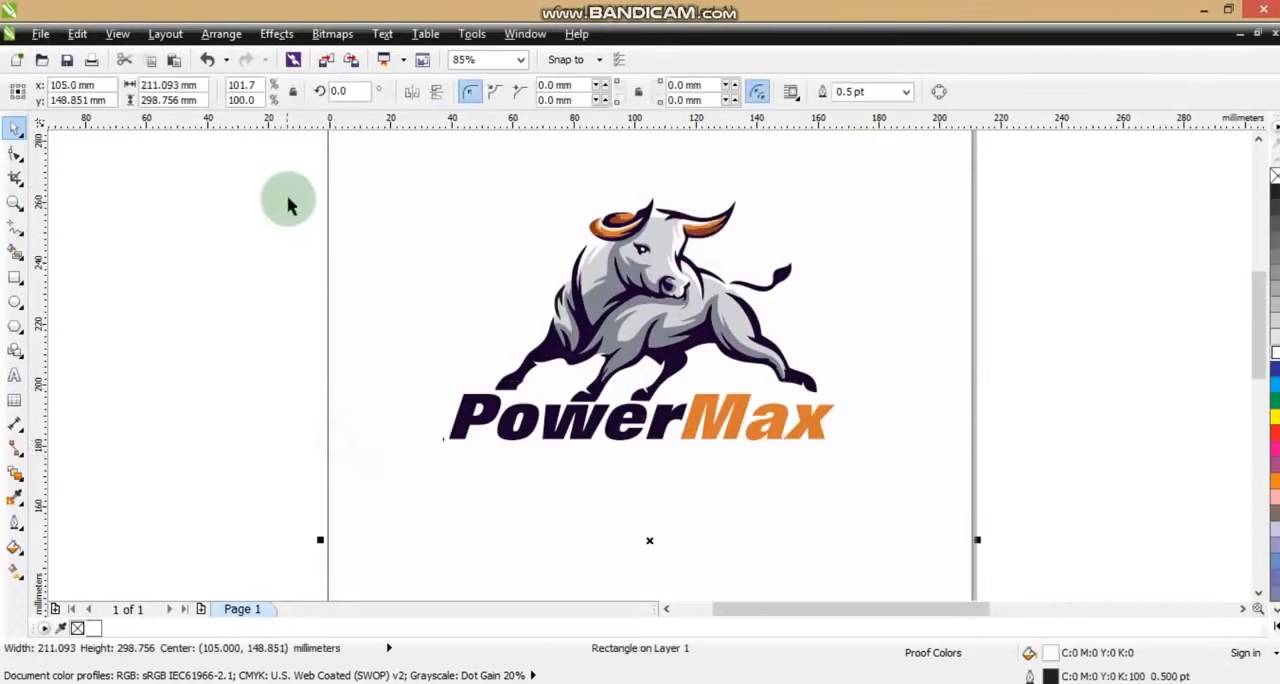
{"action": "left_click_drag", "start_coordinate": [285, 175], "coordinate": [857, 500]}
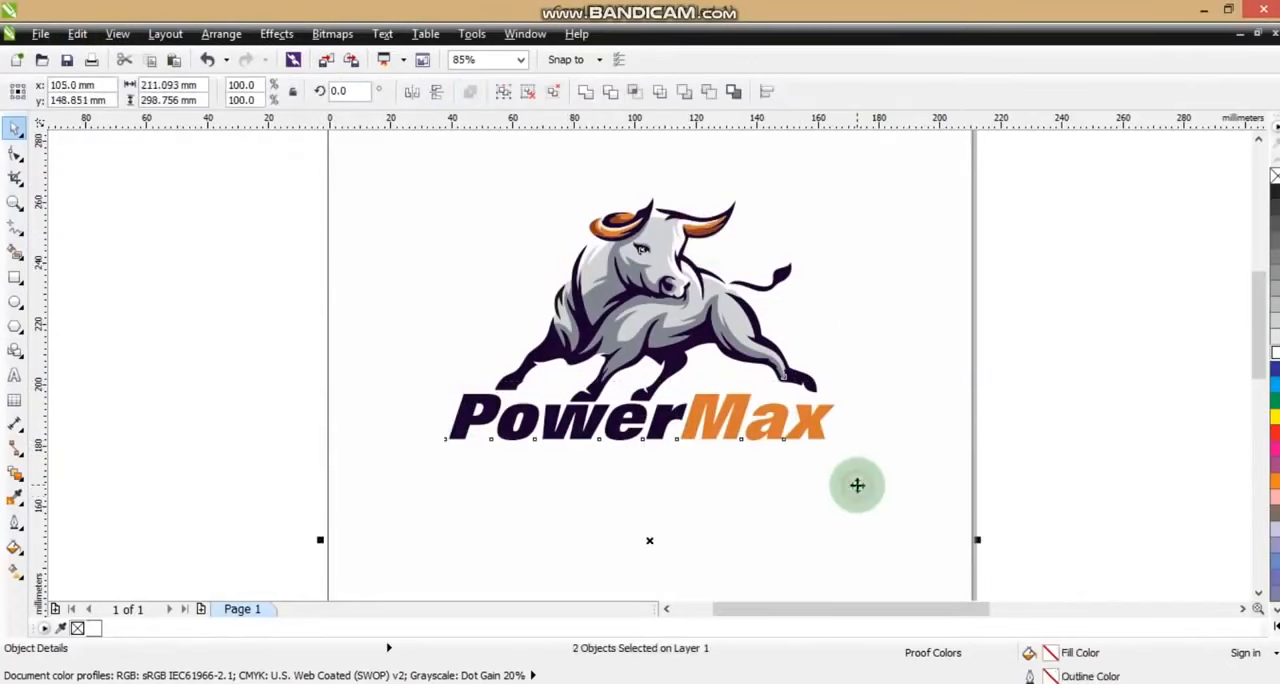
{"action": "scroll", "coordinate": [854, 483], "scroll_direction": "down", "scroll_amount": 2}
{"action": "left_click", "coordinate": [893, 388]}
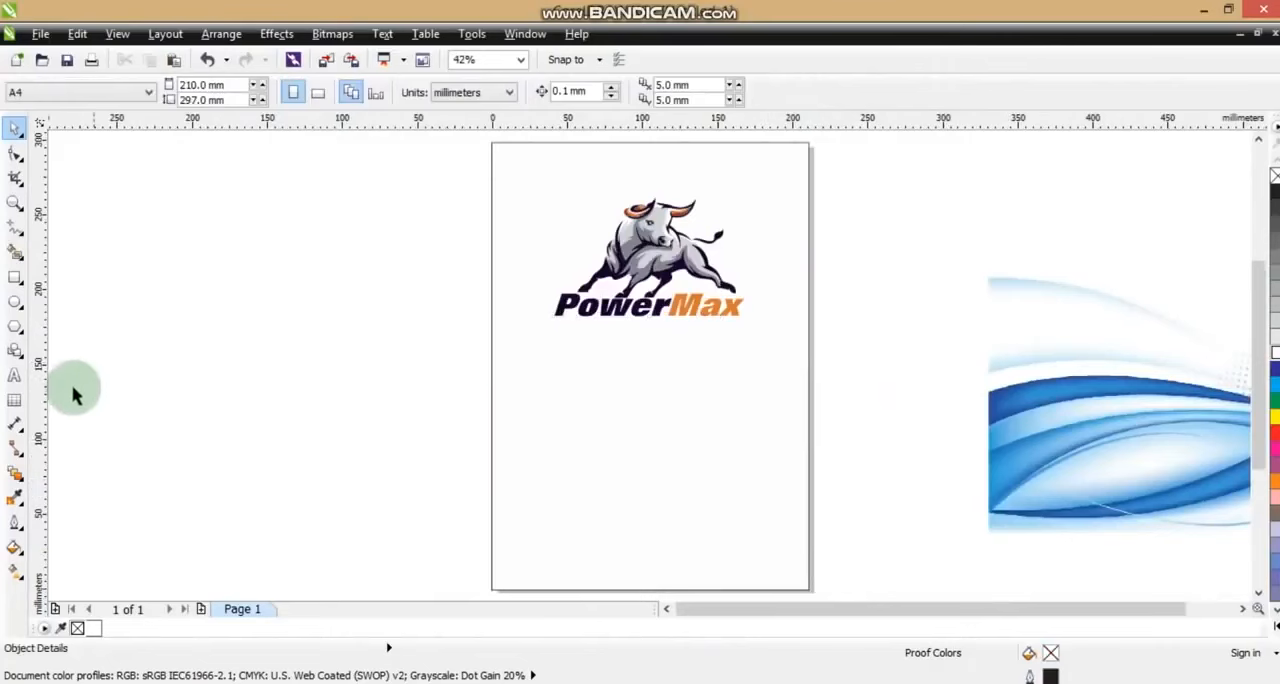
Copy the light grey fill from the bull's body onto the page-sized background rectangle
{"action": "left_click", "coordinate": [586, 514]}
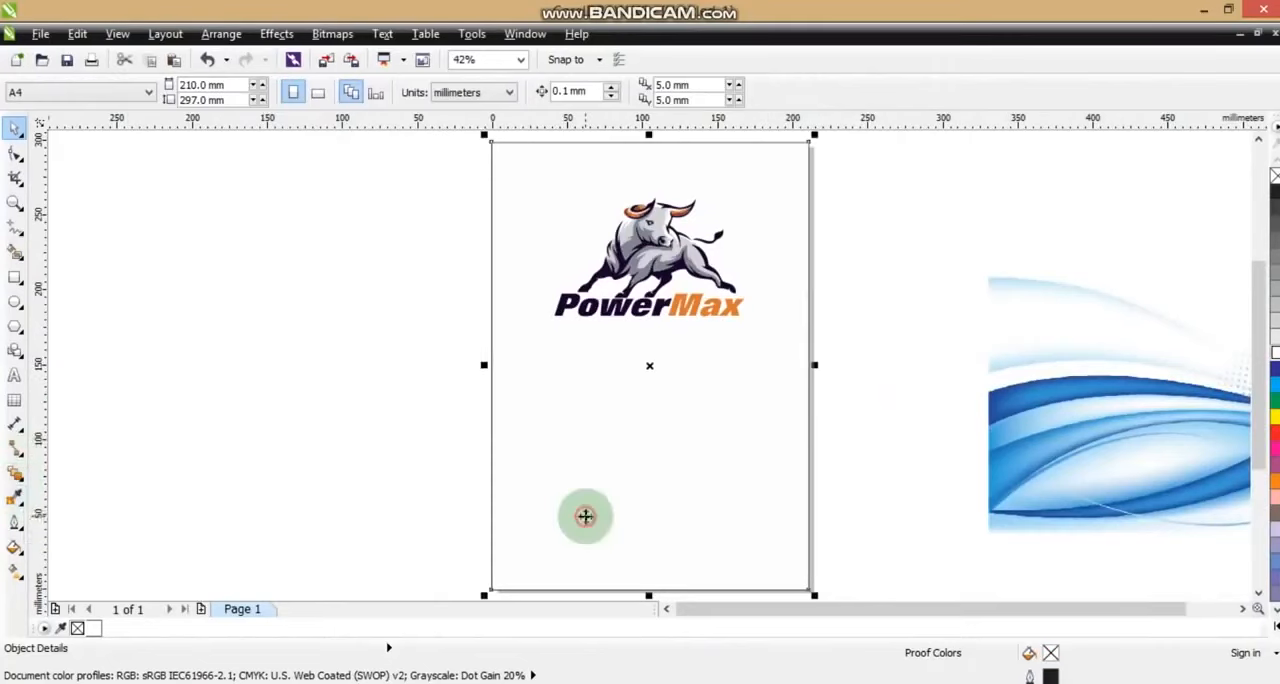
{"action": "left_click", "coordinate": [40, 34]}
{"action": "mouse_move", "coordinate": [77, 33]}
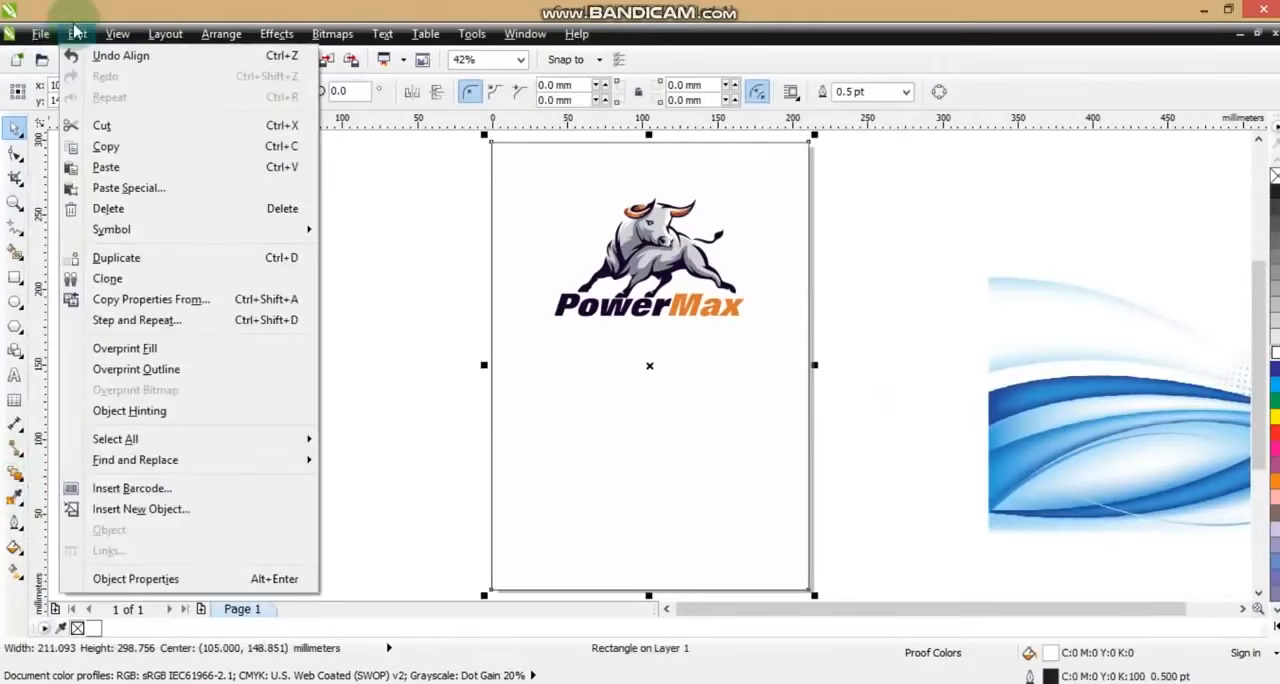
{"action": "left_click", "coordinate": [150, 299]}
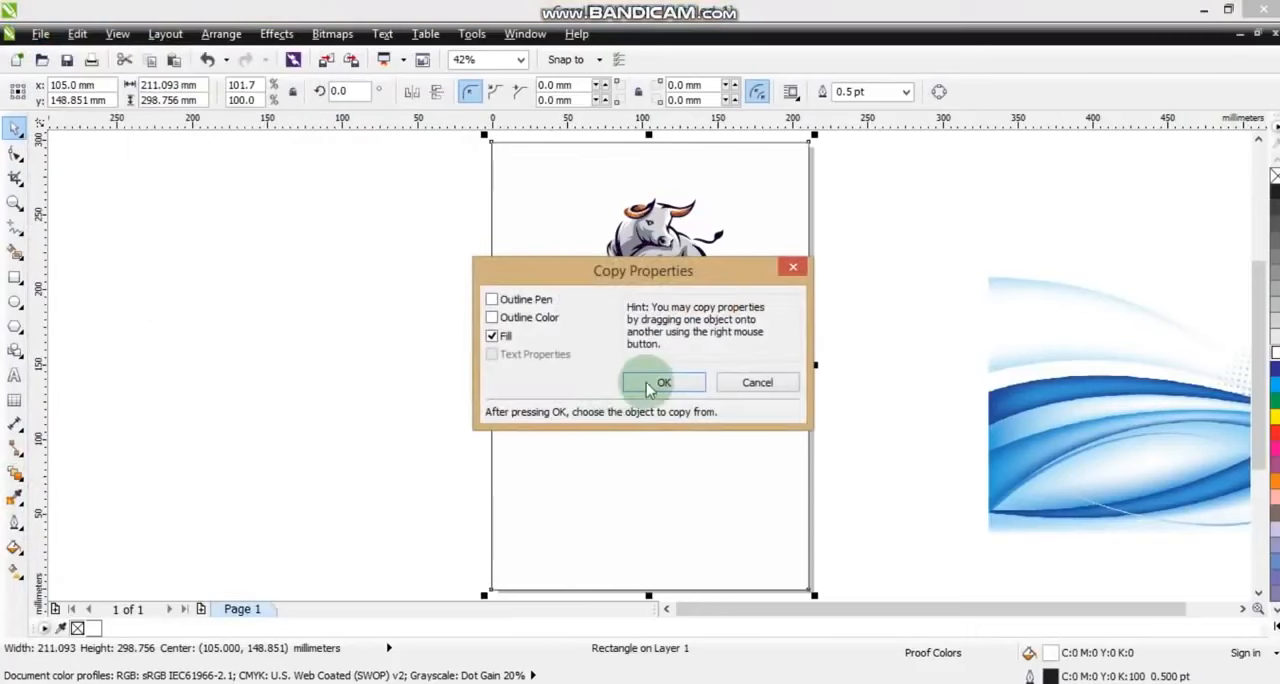
{"action": "left_click", "coordinate": [663, 379]}
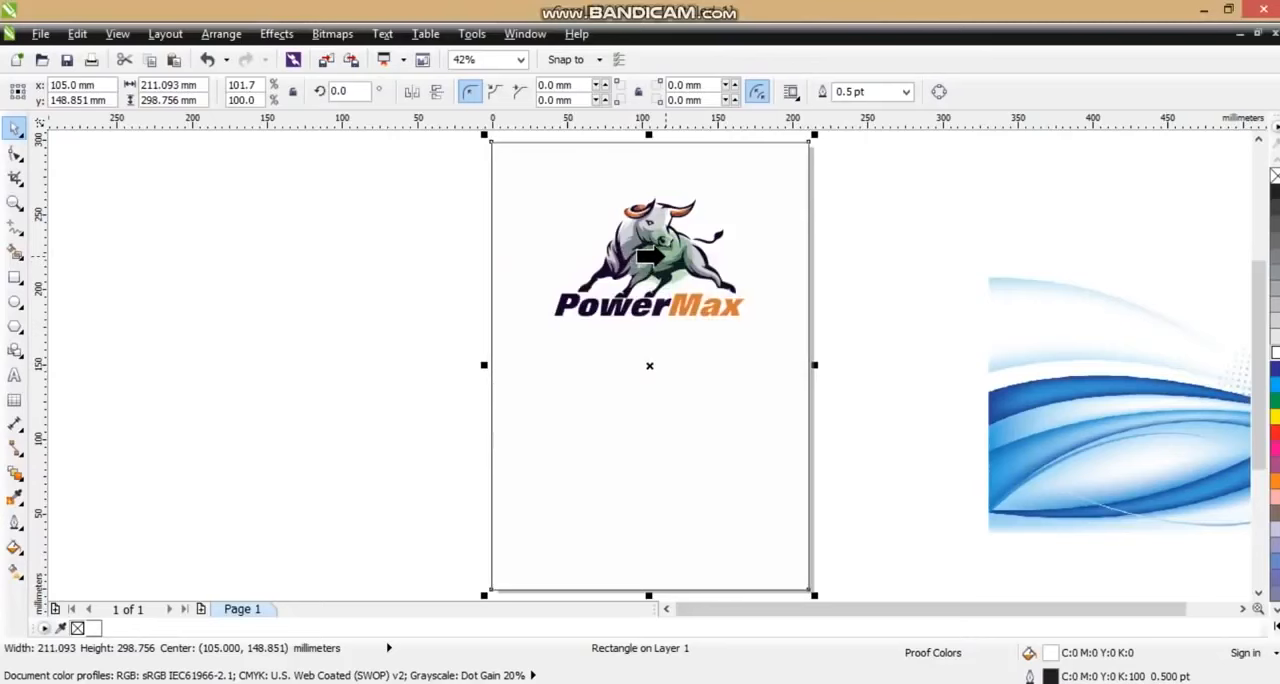
{"action": "left_click", "coordinate": [658, 256]}
{"action": "left_click", "coordinate": [263, 303]}
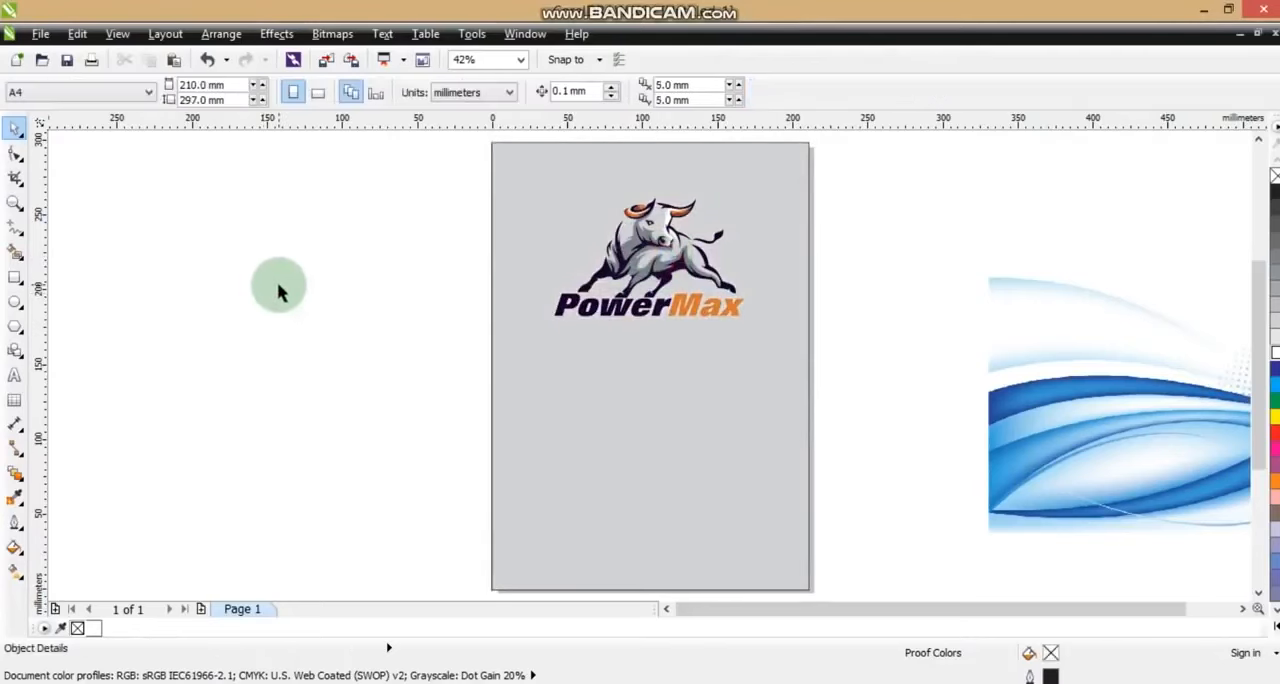
Move the PowerMax logo slightly lower on the page
{"action": "left_click", "coordinate": [629, 248]}
{"action": "left_click", "coordinate": [357, 266]}
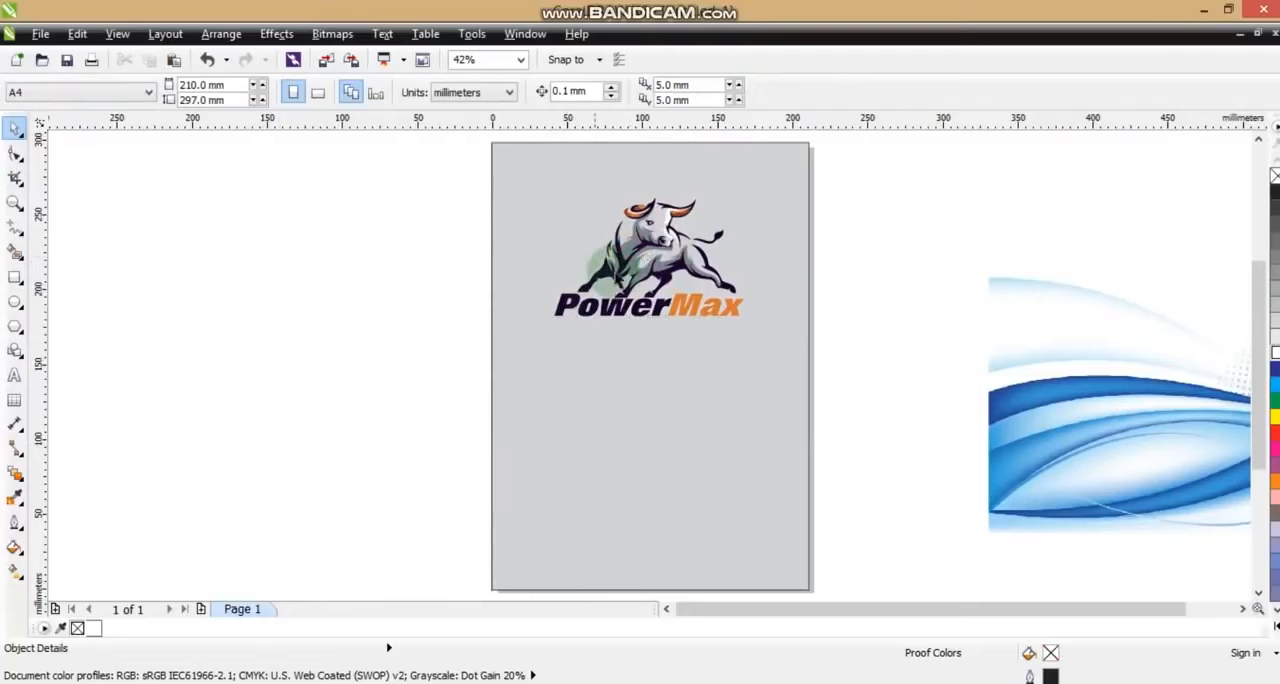
{"action": "left_click_drag", "start_coordinate": [638, 258], "coordinate": [638, 283]}
{"action": "left_click", "coordinate": [400, 274]}
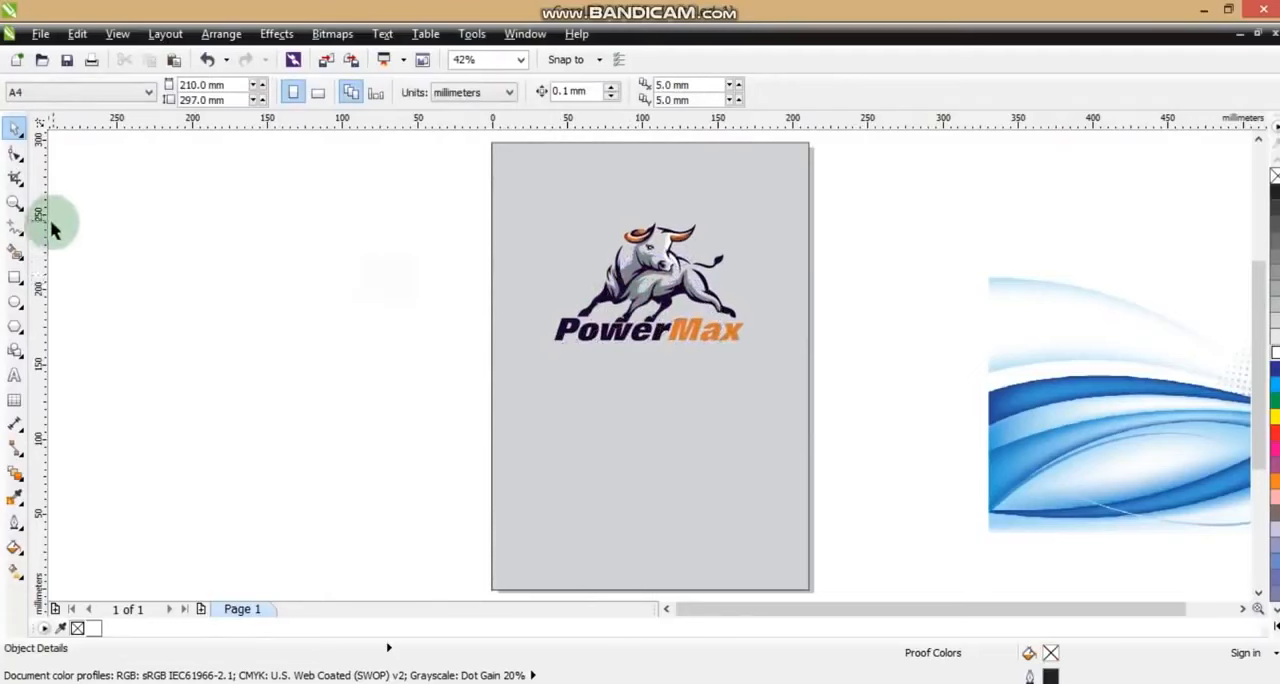
Draw a rectangle about 131 by 145 mm from the logo's base past the page's upper edge and centre it horizontally on the page
{"action": "left_click", "coordinate": [14, 277]}
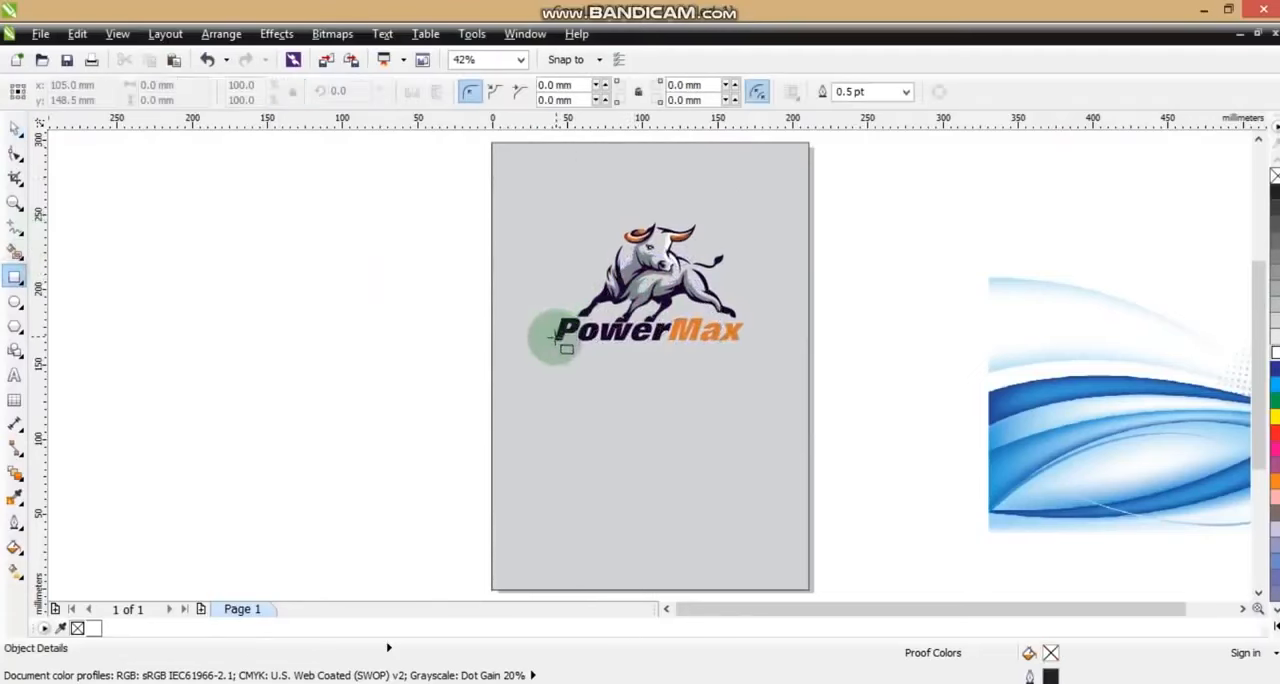
{"action": "left_click_drag", "start_coordinate": [548, 343], "coordinate": [748, 172]}
{"action": "left_click", "coordinate": [14, 130]}
{"action": "left_click", "coordinate": [664, 467], "text": "shift"}
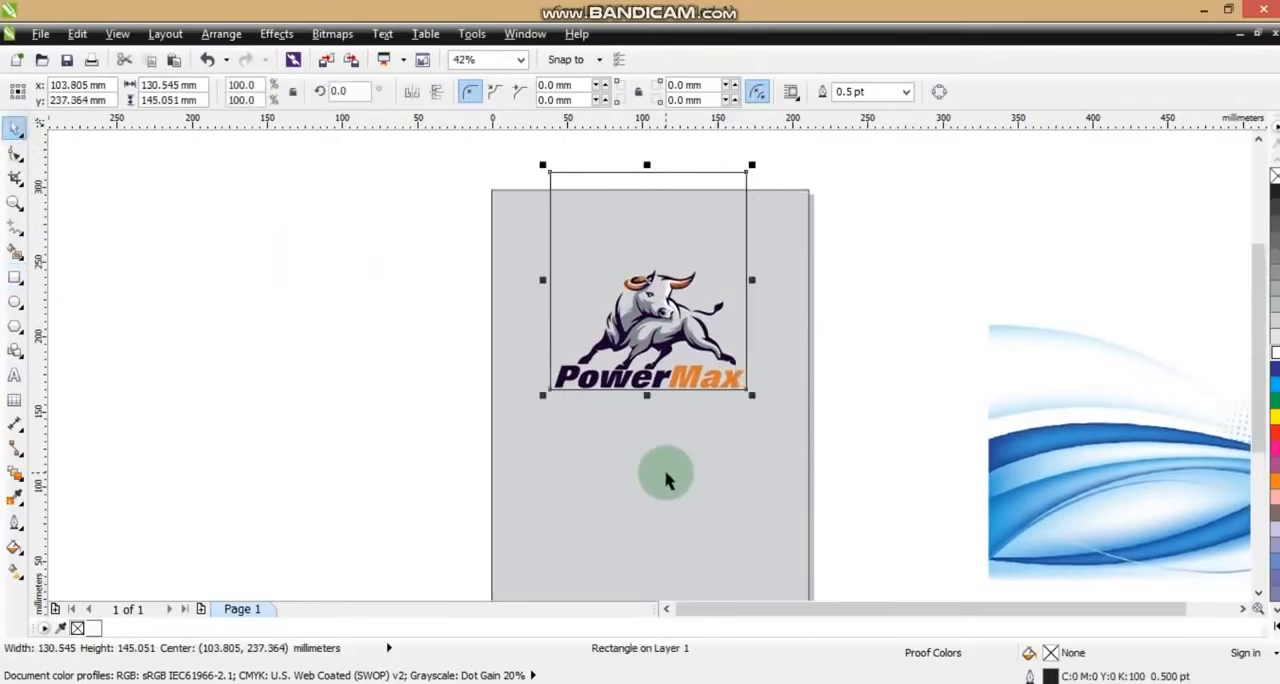
{"action": "left_click", "coordinate": [624, 399]}
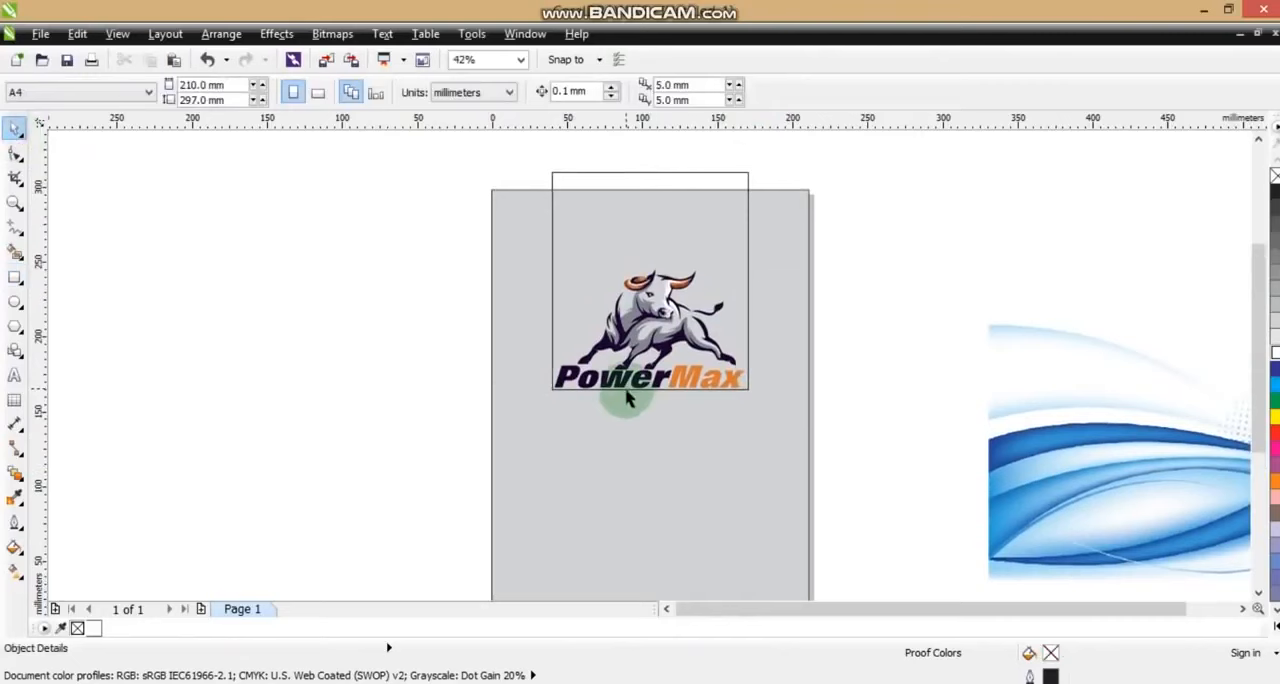
{"action": "left_click", "coordinate": [626, 394]}
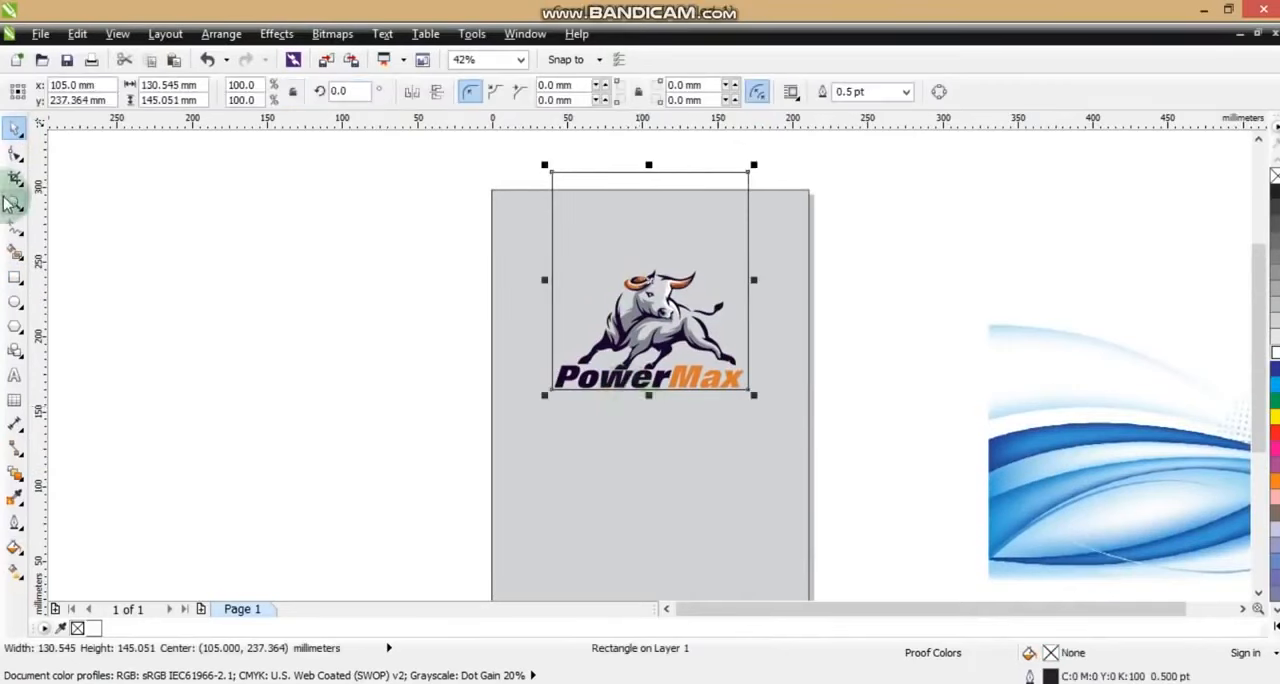
Convert a copy of the rectangle to curves and shape its lower edge into an upward arch just above the bull
{"action": "left_click", "coordinate": [14, 154]}
{"action": "key", "text": "ctrl+q"}
{"action": "left_click_drag", "start_coordinate": [511, 346], "coordinate": [526, 287]}
{"action": "left_click", "coordinate": [264, 91]}
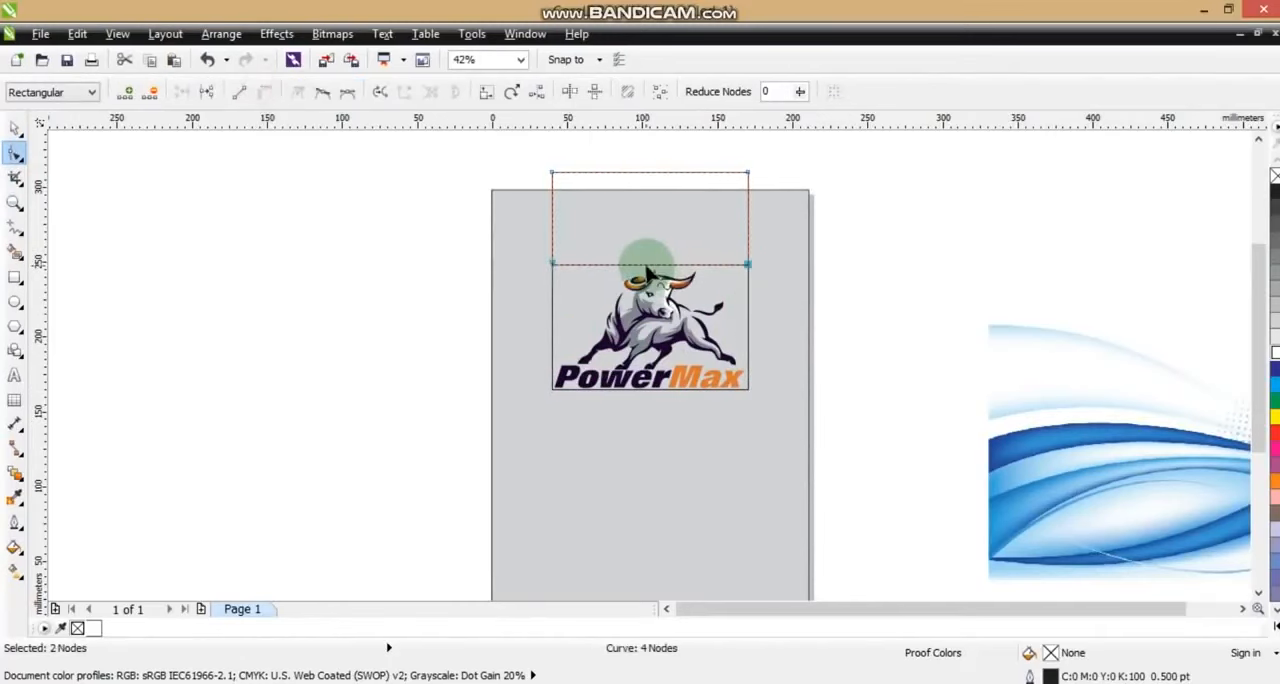
{"action": "left_click_drag", "start_coordinate": [650, 272], "coordinate": [647, 233]}
{"action": "left_click_drag", "start_coordinate": [518, 257], "coordinate": [750, 288]}
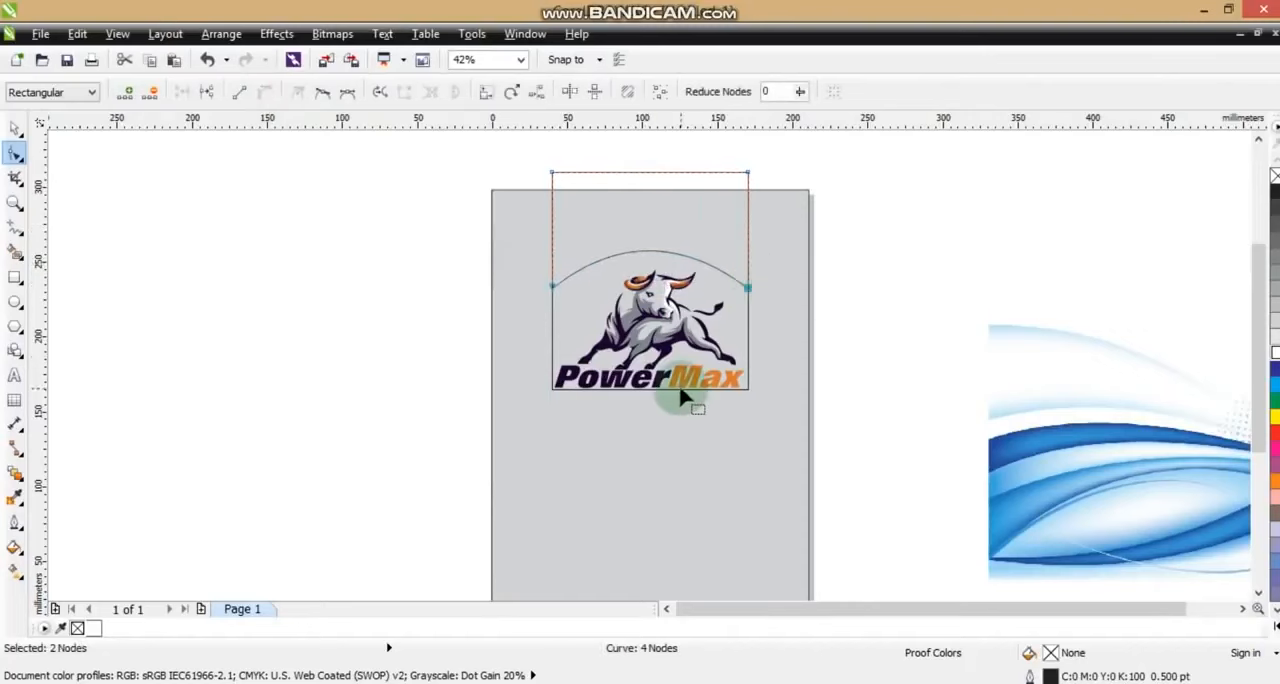
Convert the other rectangle to curves and extend its lower edge below the logo, making it about 177 mm tall
{"action": "left_click", "coordinate": [681, 389]}
{"action": "key", "text": "ctrl+q"}
{"action": "left_click_drag", "start_coordinate": [783, 375], "coordinate": [558, 443]}
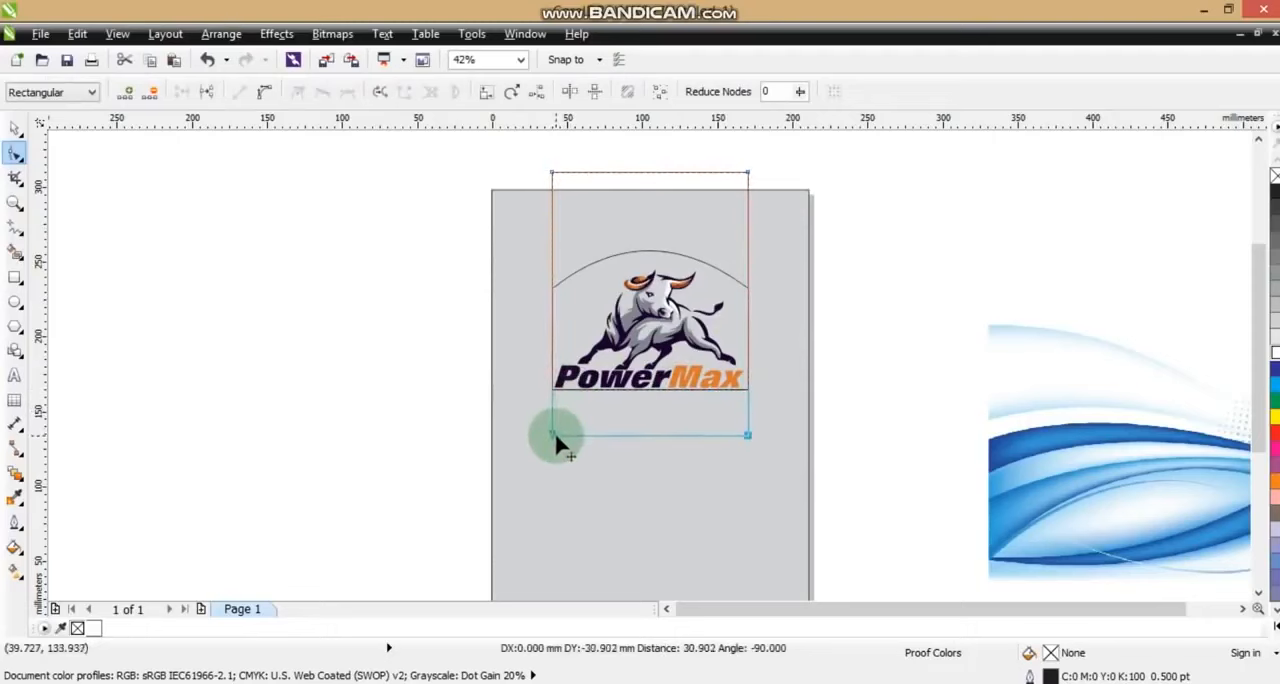
{"action": "left_click", "coordinate": [15, 128]}
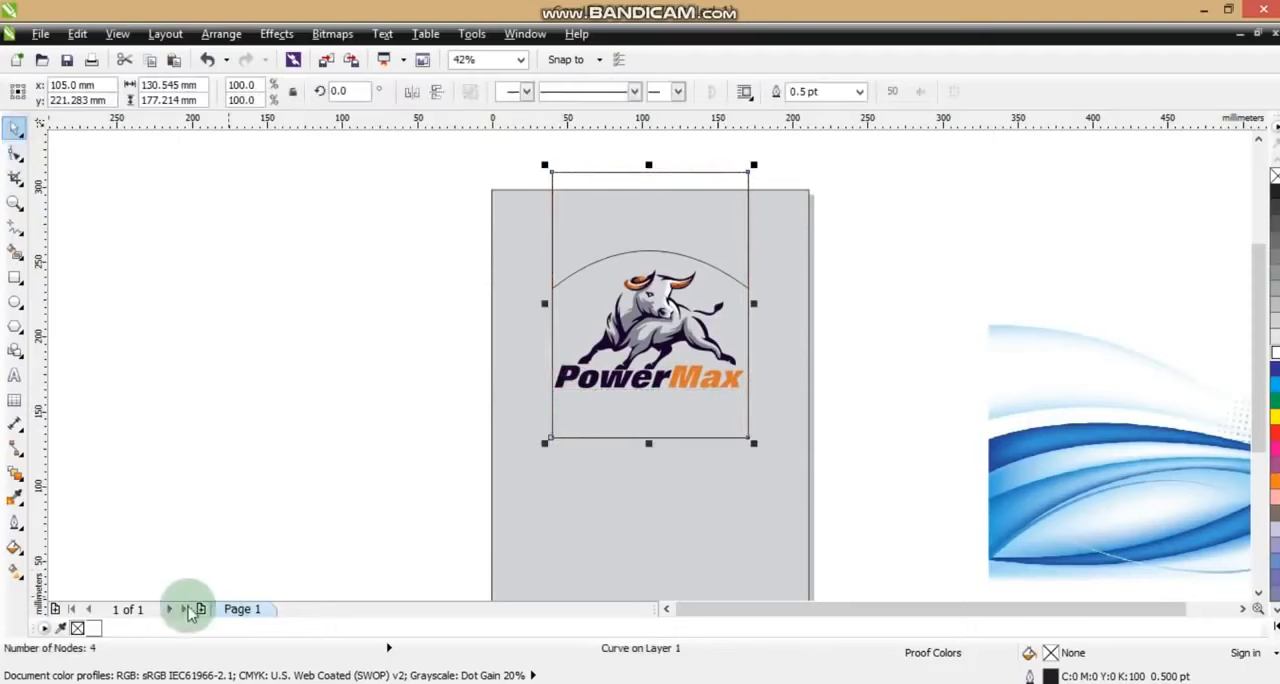
Fill the tall rectangle white and place both panel shapes behind the PowerMax logo
{"action": "left_click", "coordinate": [93, 628]}
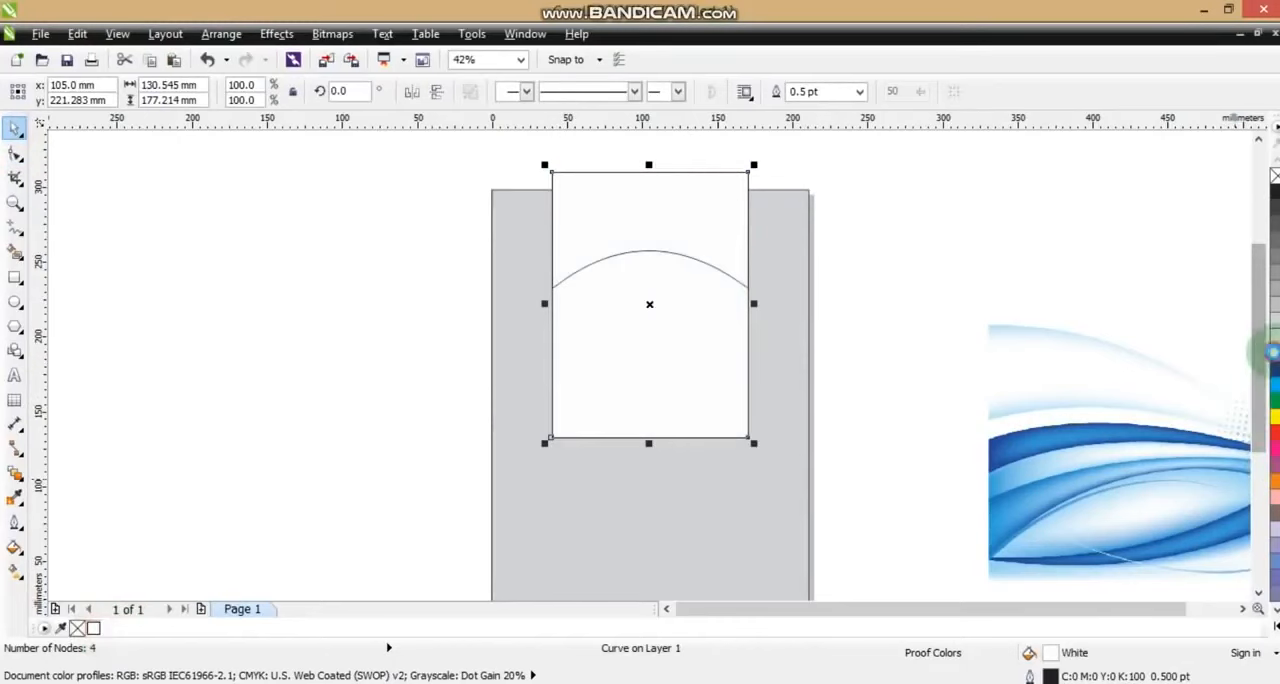
{"action": "left_click", "coordinate": [1273, 352]}
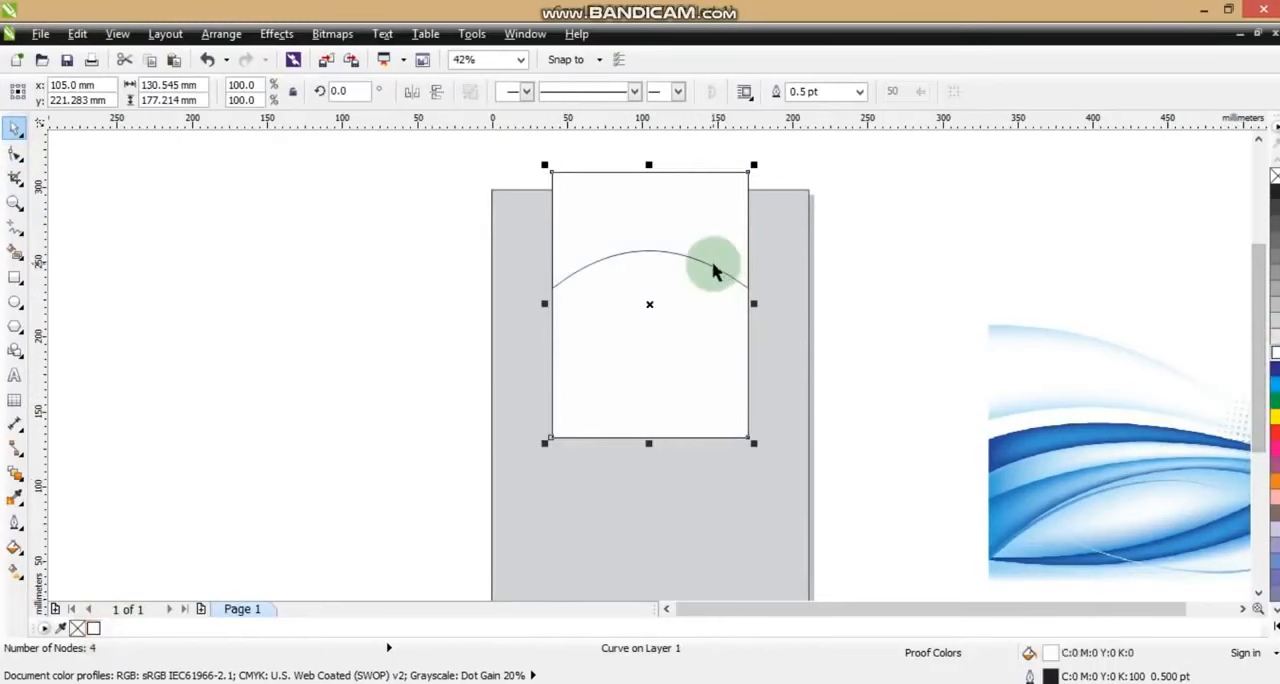
{"action": "left_click", "coordinate": [739, 335], "text": "shift"}
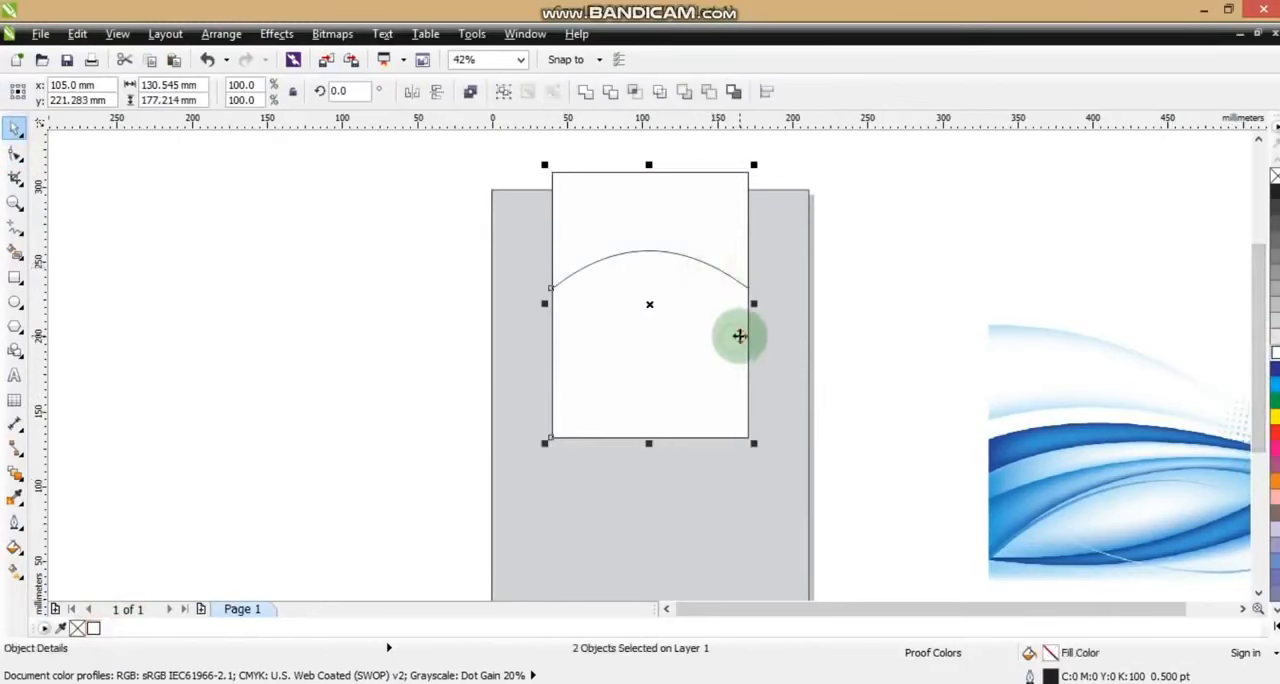
Copy the logo's dark purple fill to the arched upper shape and remove the outlines from both panel shapes
{"action": "left_click", "coordinate": [708, 259]}
{"action": "left_click", "coordinate": [76, 34]}
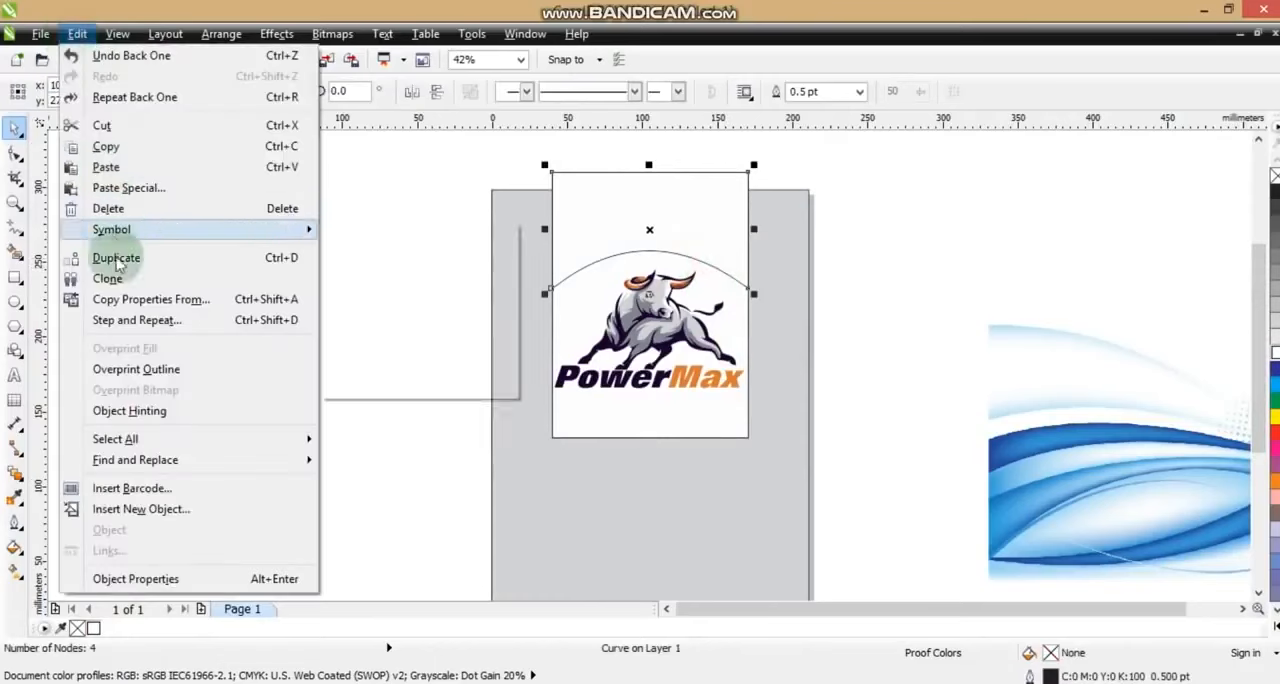
{"action": "left_click", "coordinate": [109, 291]}
{"action": "left_click", "coordinate": [655, 384]}
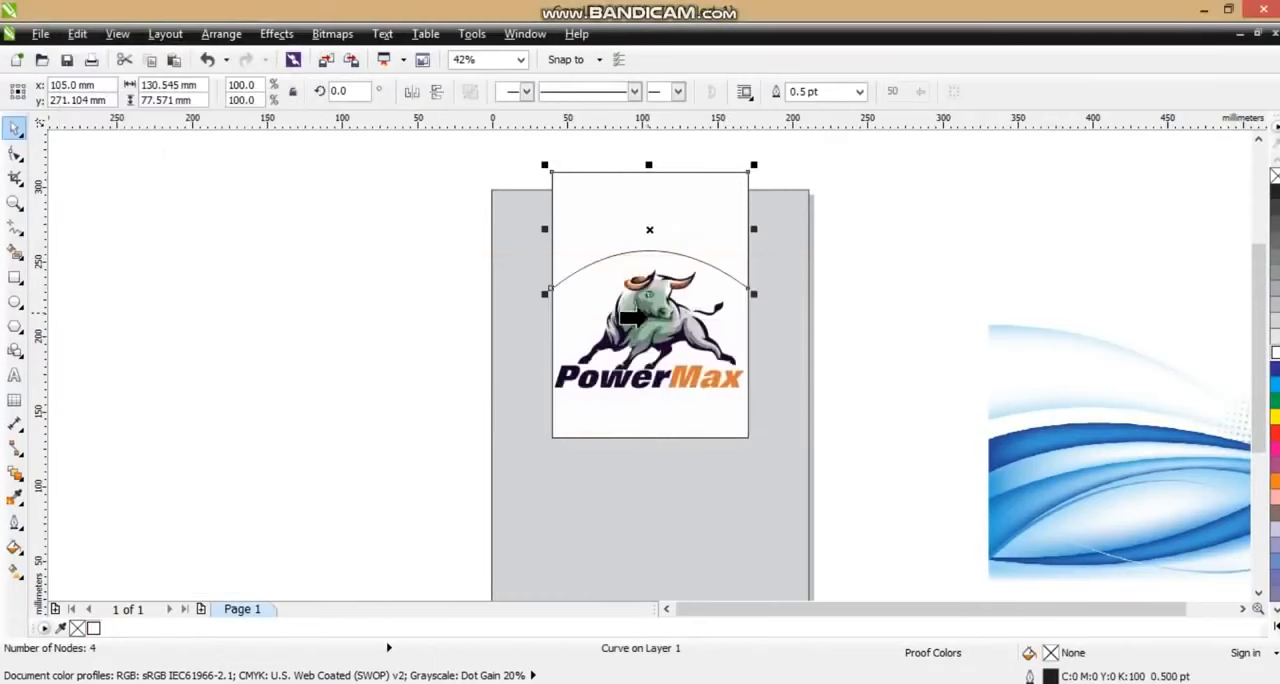
{"action": "left_click", "coordinate": [660, 348]}
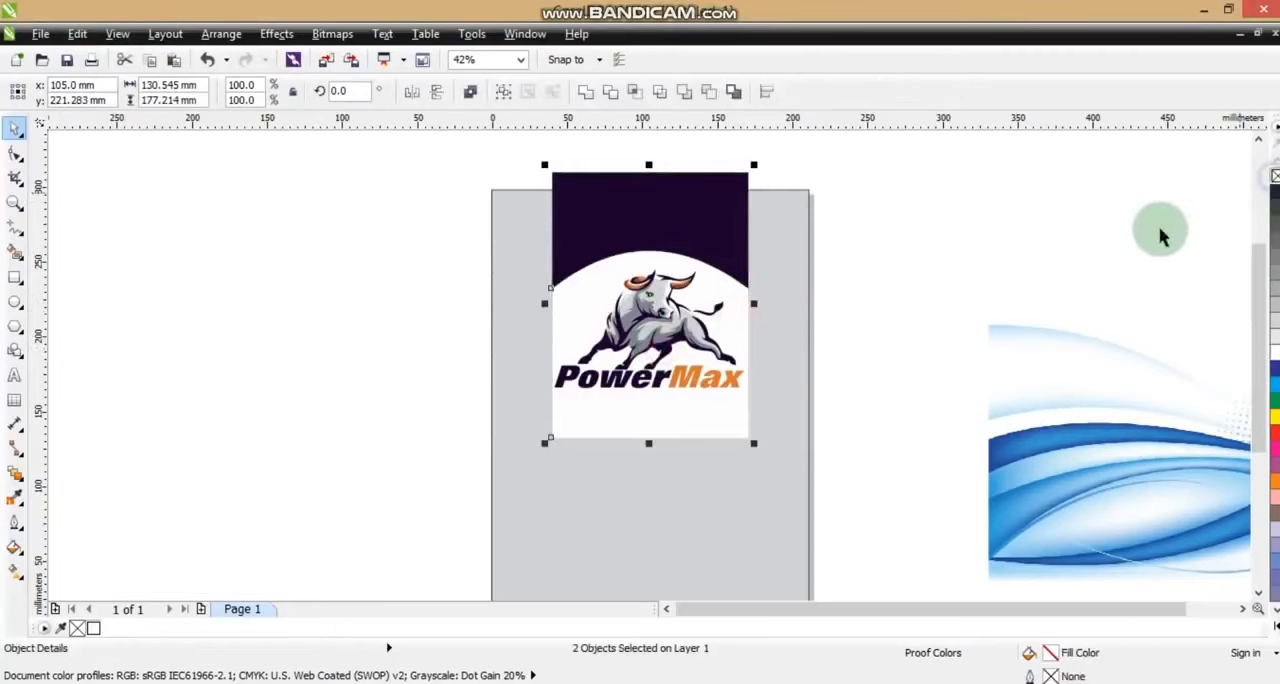
{"action": "left_click", "coordinate": [1085, 262]}
Scale down the blue wave picture and fit it across the full page width below the logo
{"action": "left_click", "coordinate": [1100, 410]}
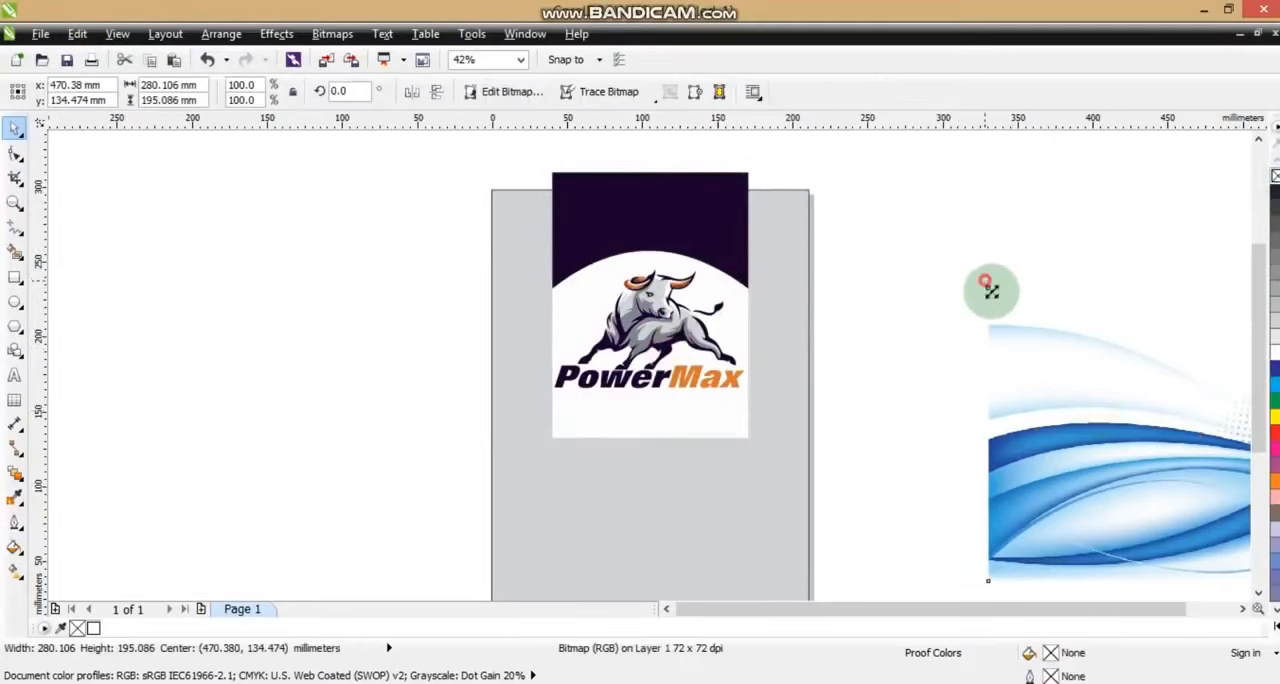
{"action": "left_click_drag", "start_coordinate": [990, 290], "coordinate": [1080, 352]}
{"action": "left_click_drag", "start_coordinate": [1130, 394], "coordinate": [545, 487]}
{"action": "left_click", "coordinate": [763, 389]}
{"action": "scroll", "coordinate": [770, 393], "scroll_direction": "down", "scroll_amount": 1}
{"action": "key", "text": "Escape"}
{"action": "left_click", "coordinate": [703, 438]}
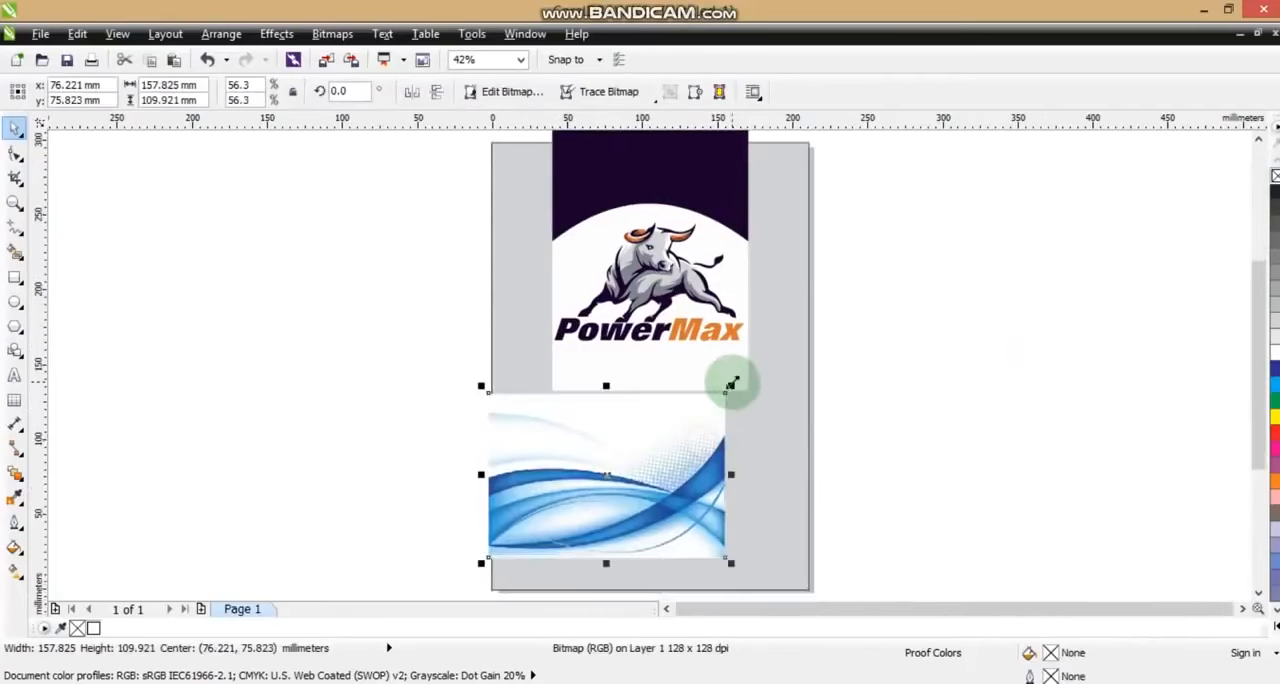
{"action": "left_click_drag", "start_coordinate": [731, 384], "coordinate": [846, 322]}
{"action": "left_click_drag", "start_coordinate": [763, 423], "coordinate": [762, 440]}
{"action": "left_click", "coordinate": [894, 434]}
Draw a closed three-node shape about 169 by 69 mm over the wave picture's uppermost pale band
{"action": "left_click", "coordinate": [14, 202]}
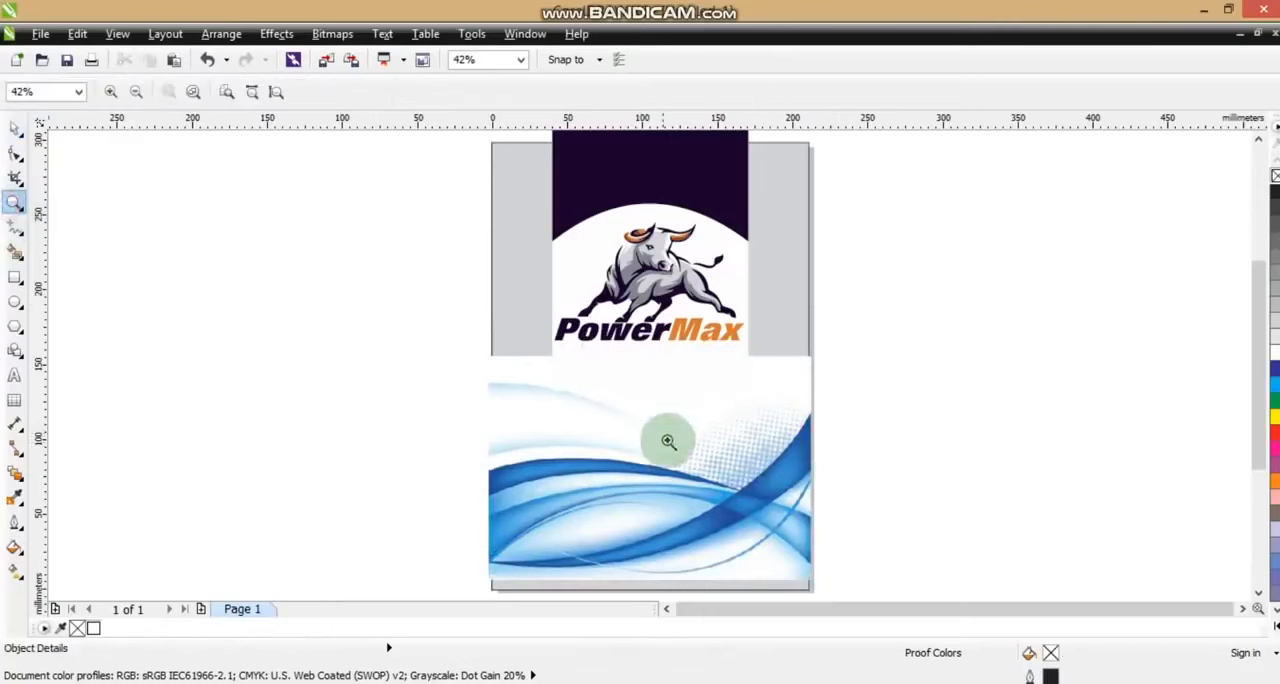
{"action": "mouse_move", "coordinate": [449, 312]}
{"action": "left_mouse_down"}
{"action": "mouse_move", "coordinate": [700, 492]}
{"action": "mouse_move", "coordinate": [870, 584]}
{"action": "left_mouse_up"}
{"action": "left_click", "coordinate": [14, 230]}
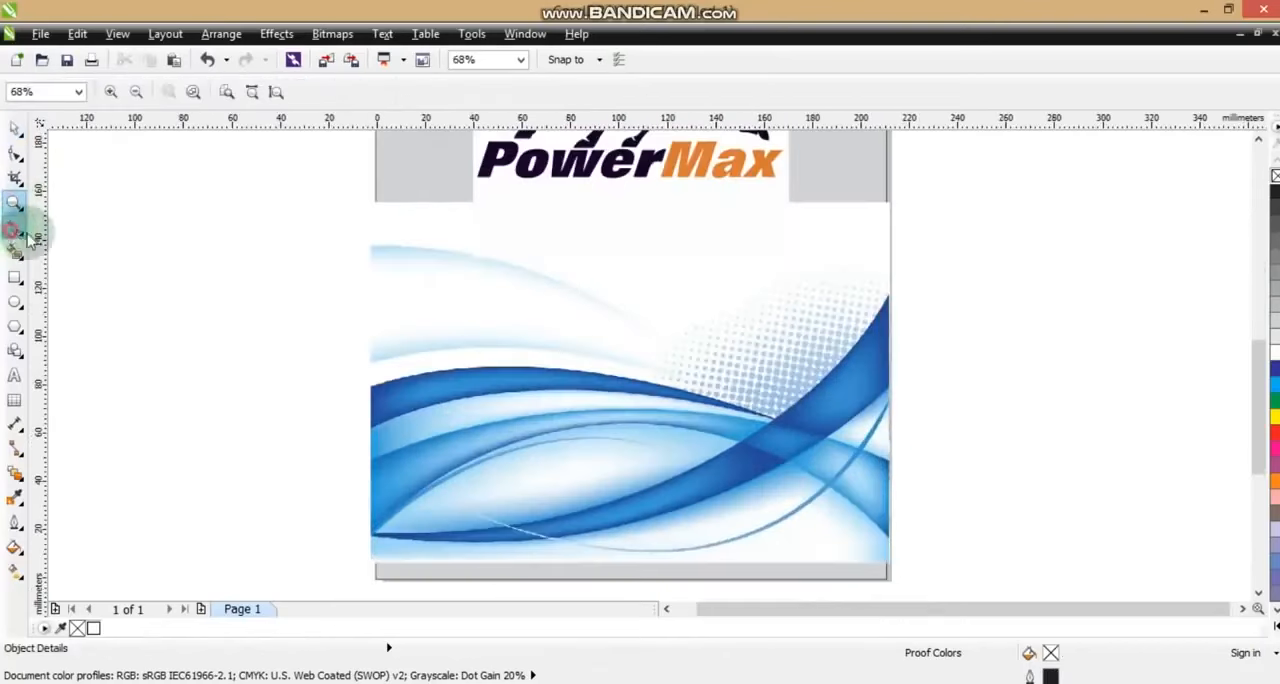
{"action": "left_click", "coordinate": [368, 242]}
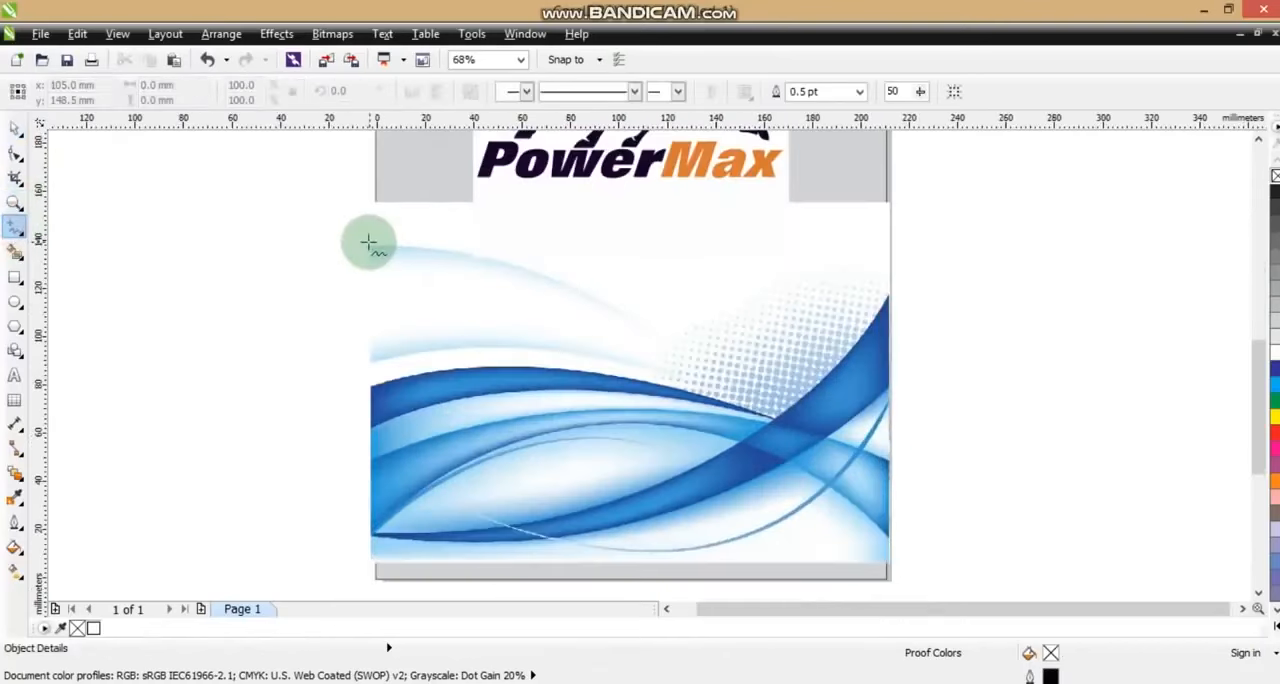
{"action": "double_click", "coordinate": [776, 409]}
{"action": "double_click", "coordinate": [368, 364]}
{"action": "left_click", "coordinate": [366, 242]}
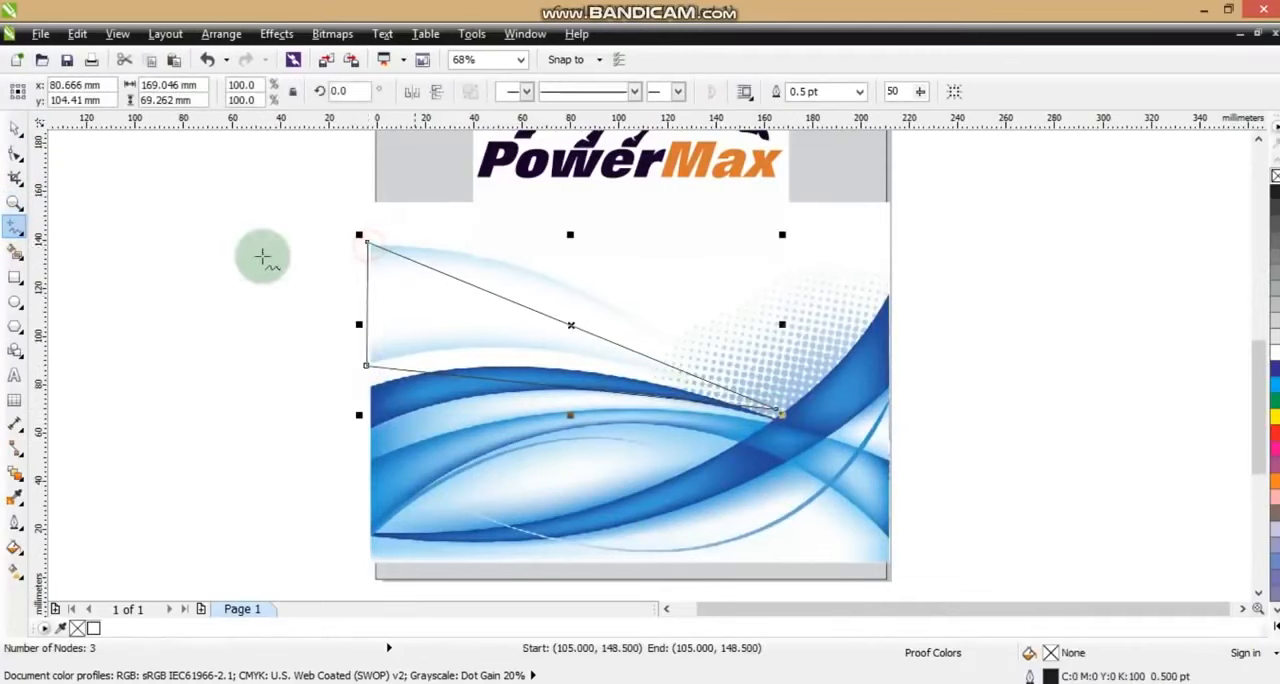
Convert the pale-band shape's sides to curves and bend both long edges to follow the band
{"action": "left_click", "coordinate": [14, 152]}
{"action": "left_click_drag", "start_coordinate": [194, 177], "coordinate": [786, 449]}
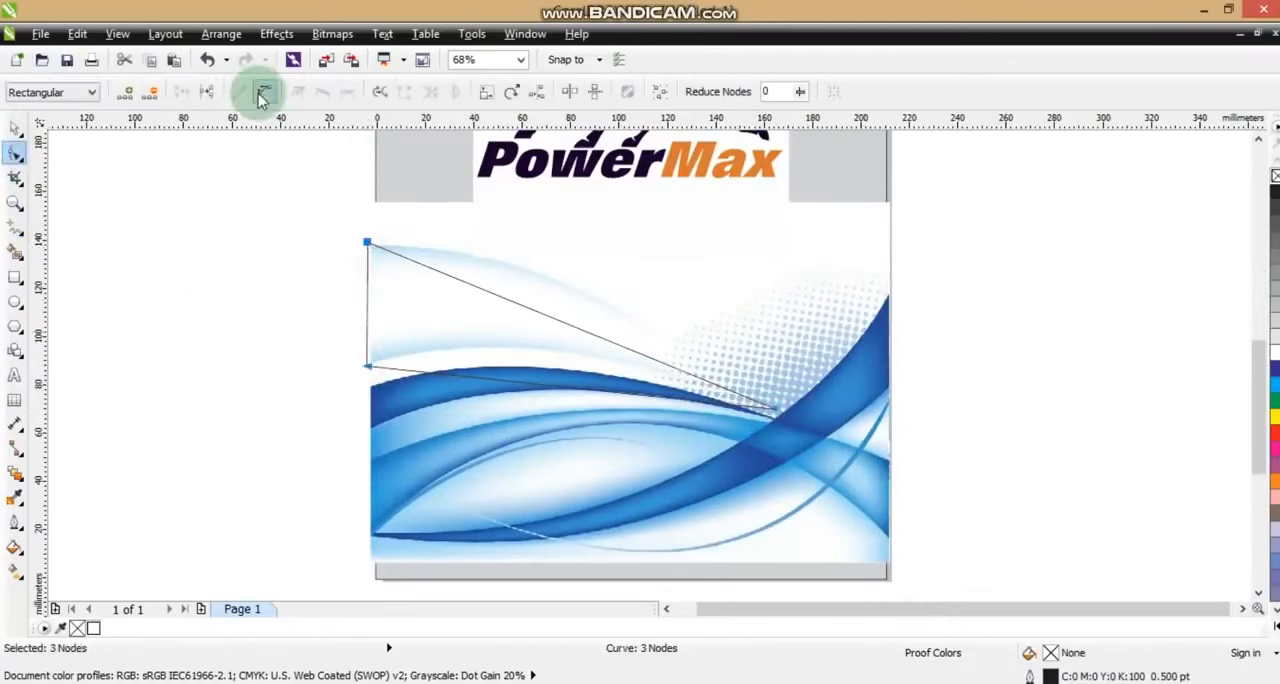
{"action": "left_click_drag", "start_coordinate": [566, 330], "coordinate": [577, 294]}
{"action": "left_click_drag", "start_coordinate": [549, 386], "coordinate": [560, 352]}
Draw a closed three-node shape about 221 by 101 mm over the blue band rising to the page's right edge
{"action": "left_click", "coordinate": [15, 240]}
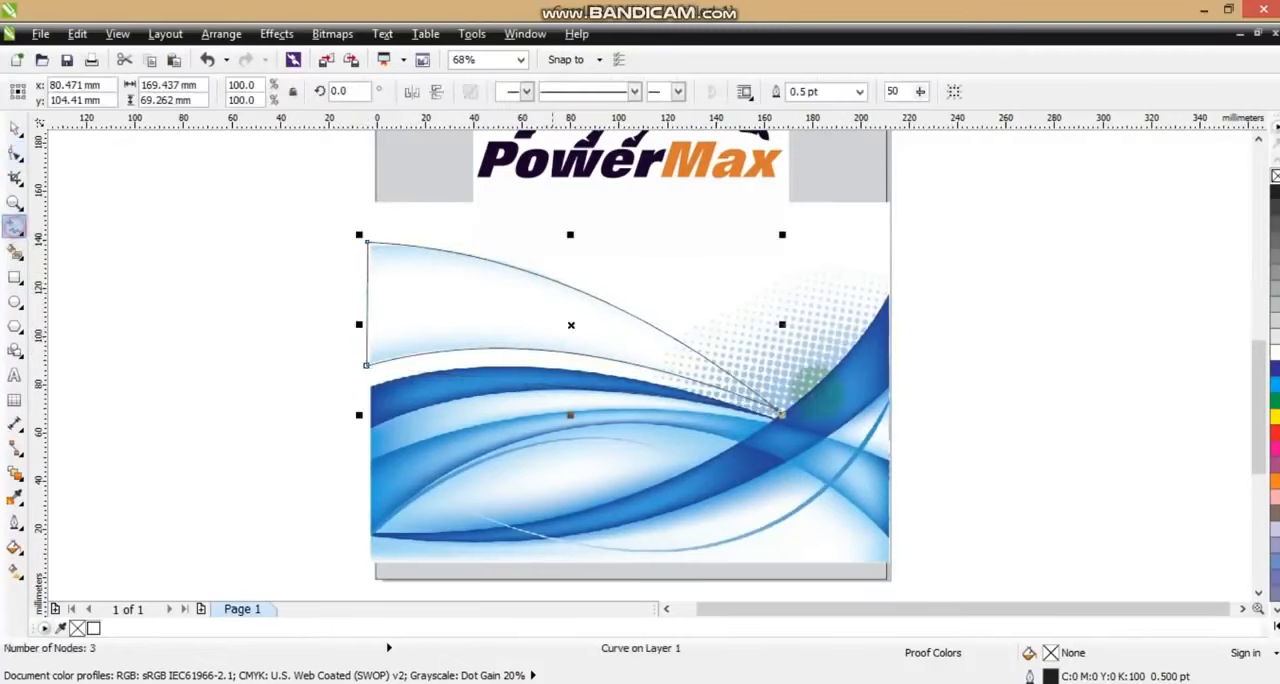
{"action": "left_click", "coordinate": [893, 292]}
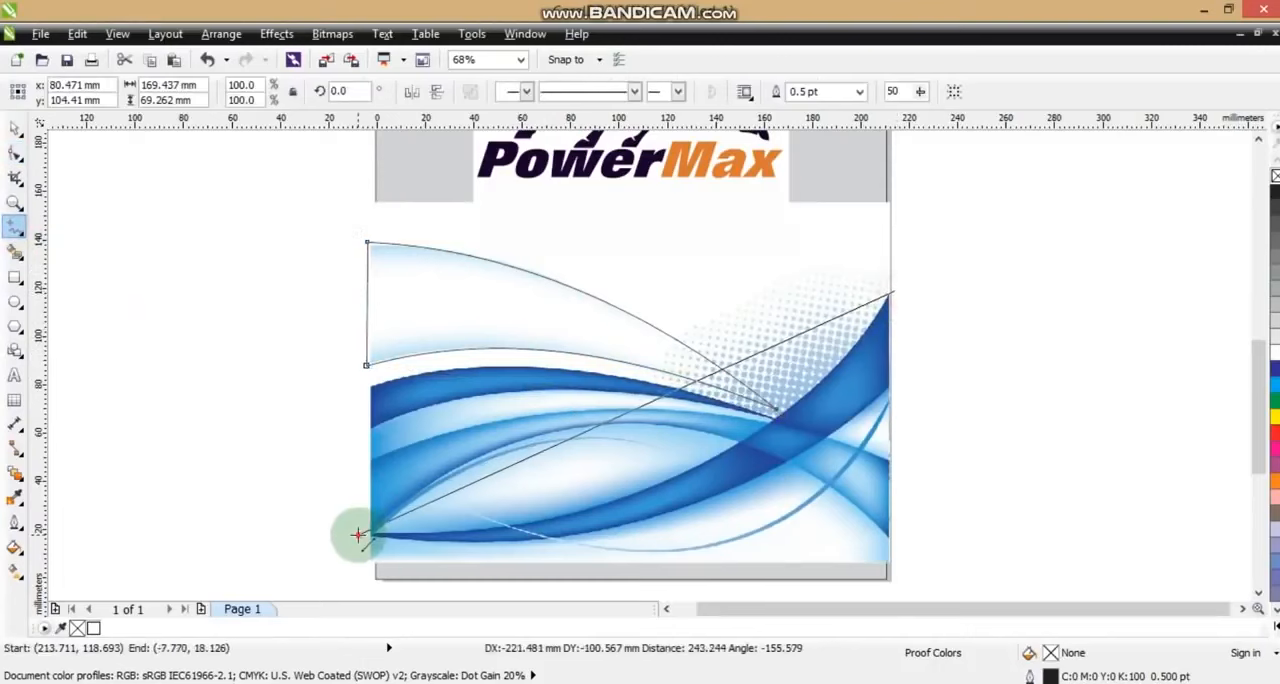
{"action": "double_click", "coordinate": [355, 533]}
{"action": "left_click", "coordinate": [893, 386]}
{"action": "left_click", "coordinate": [893, 385]}
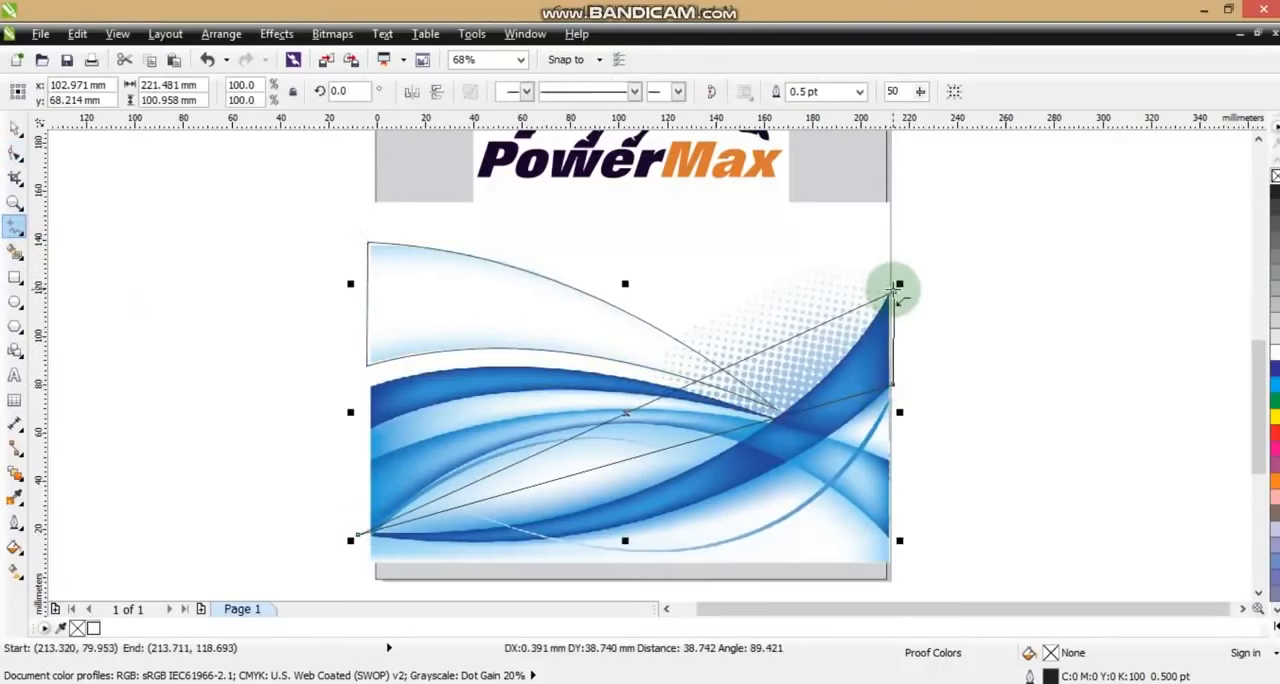
{"action": "left_click", "coordinate": [893, 292]}
Convert the rising-band shape's sides to curves and bend both long edges downward along the band
{"action": "left_click", "coordinate": [15, 157]}
{"action": "left_click_drag", "start_coordinate": [171, 194], "coordinate": [962, 543]}
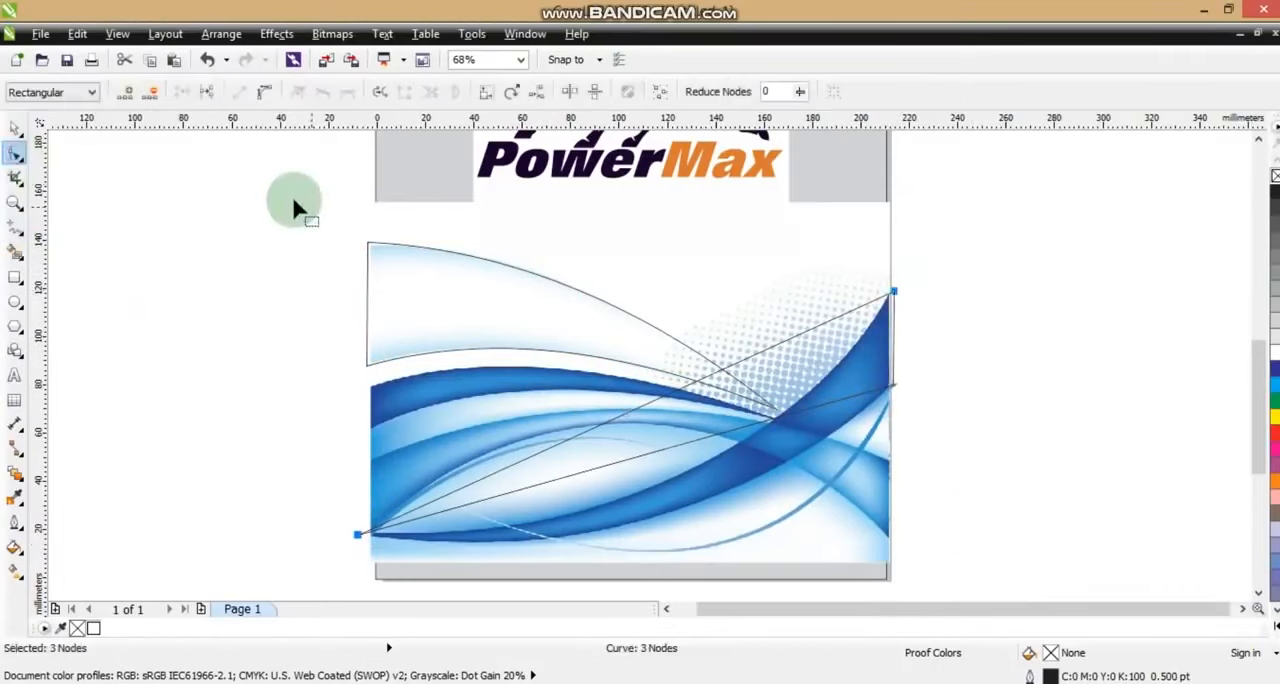
{"action": "left_click_drag", "start_coordinate": [641, 462], "coordinate": [650, 528]}
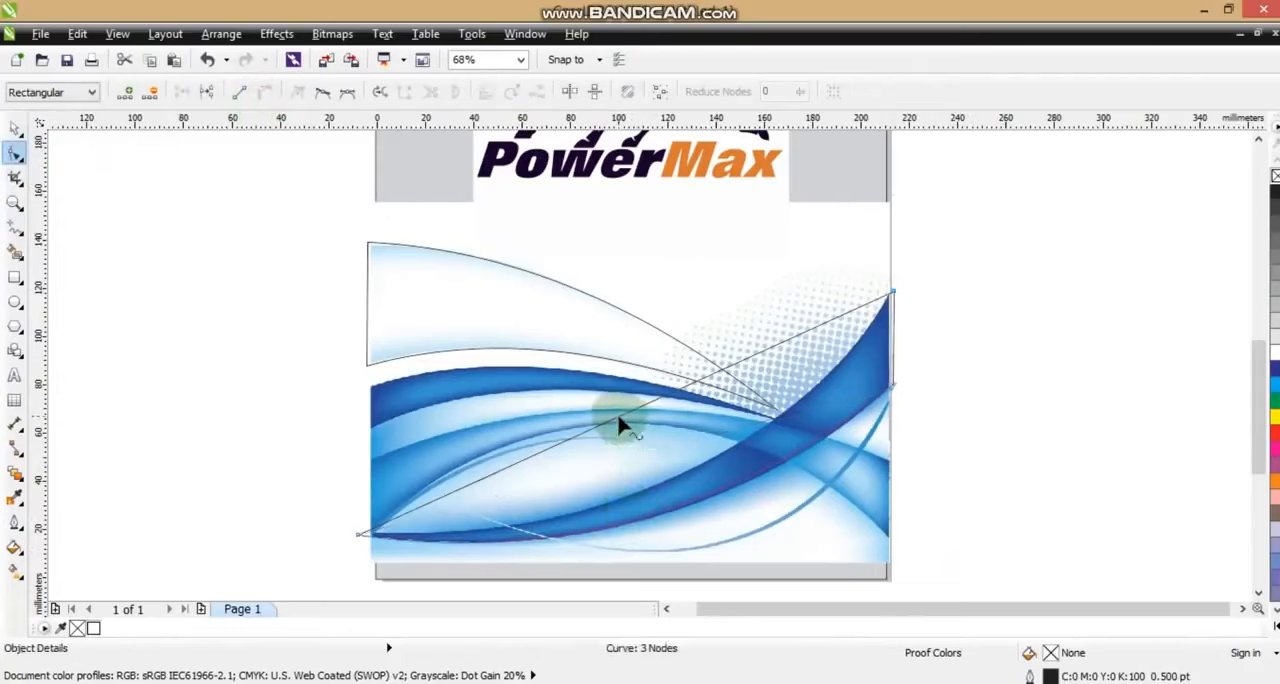
{"action": "mouse_move", "coordinate": [621, 426]}
{"action": "left_mouse_down"}
{"action": "mouse_move", "coordinate": [636, 481]}
{"action": "mouse_move", "coordinate": [660, 487]}
{"action": "left_mouse_up"}
Draw a closed three-node shape about 169 mm wide over the dark blue band starting at the page's left edge
{"action": "left_click", "coordinate": [14, 226]}
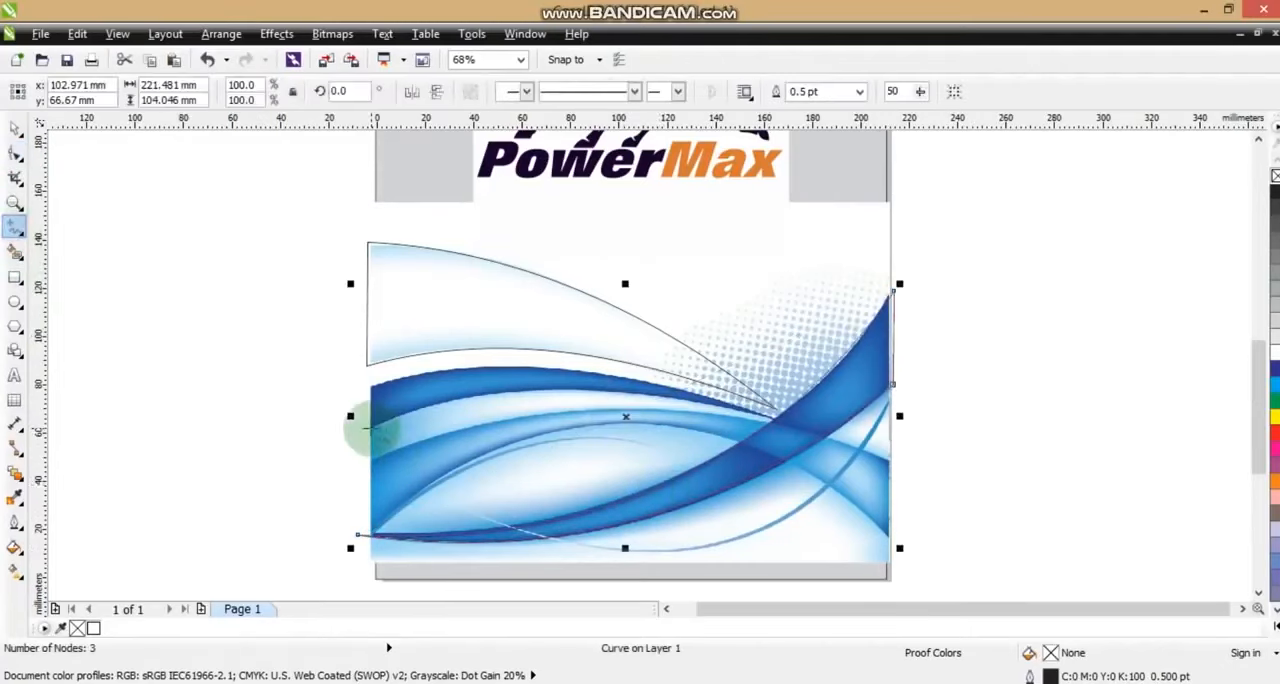
{"action": "left_click", "coordinate": [366, 428]}
{"action": "left_click", "coordinate": [777, 419]}
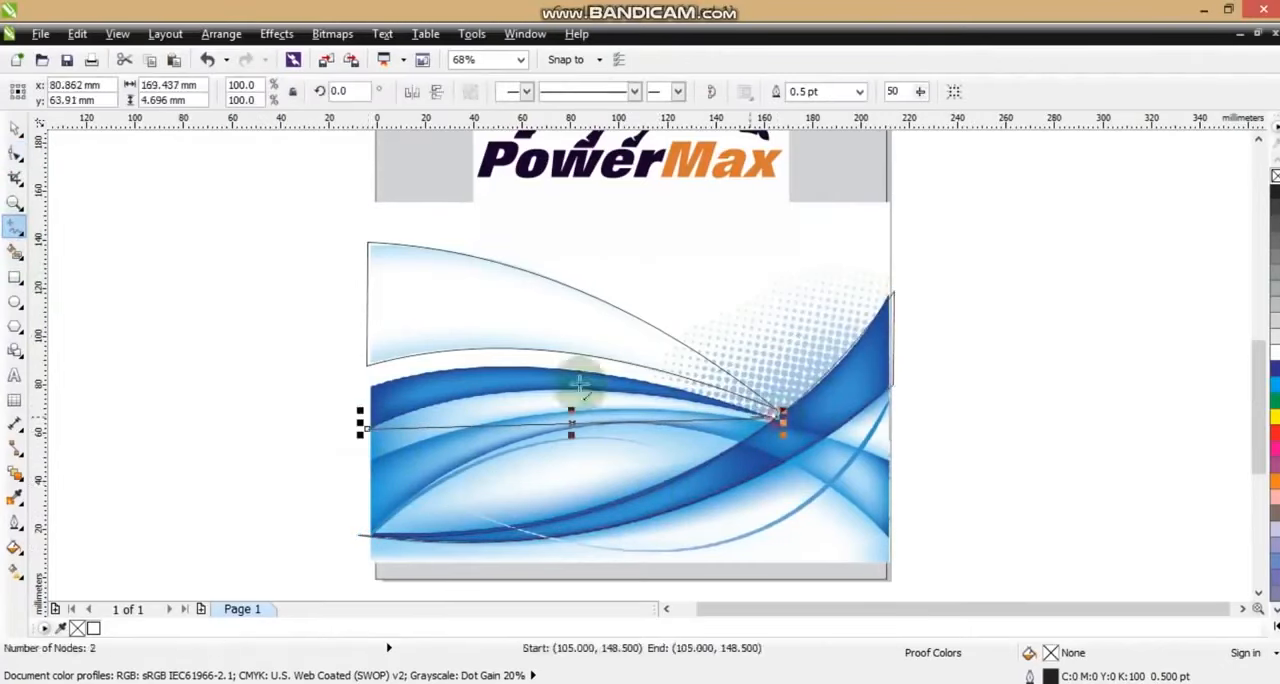
{"action": "left_click", "coordinate": [358, 378]}
{"action": "left_click", "coordinate": [366, 428]}
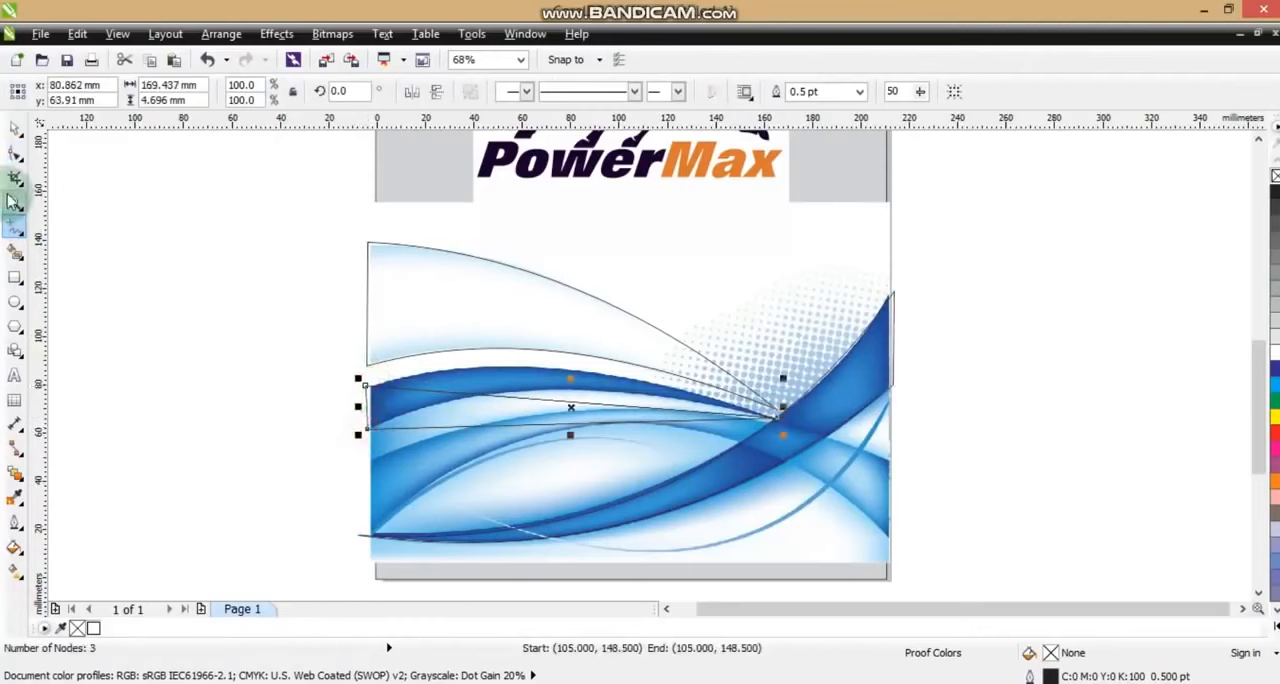
Convert the dark-band shape's sides to curves and bend its long edges upward to match the band
{"action": "left_click", "coordinate": [14, 153]}
{"action": "left_click_drag", "start_coordinate": [220, 272], "coordinate": [880, 503]}
{"action": "left_click", "coordinate": [264, 93]}
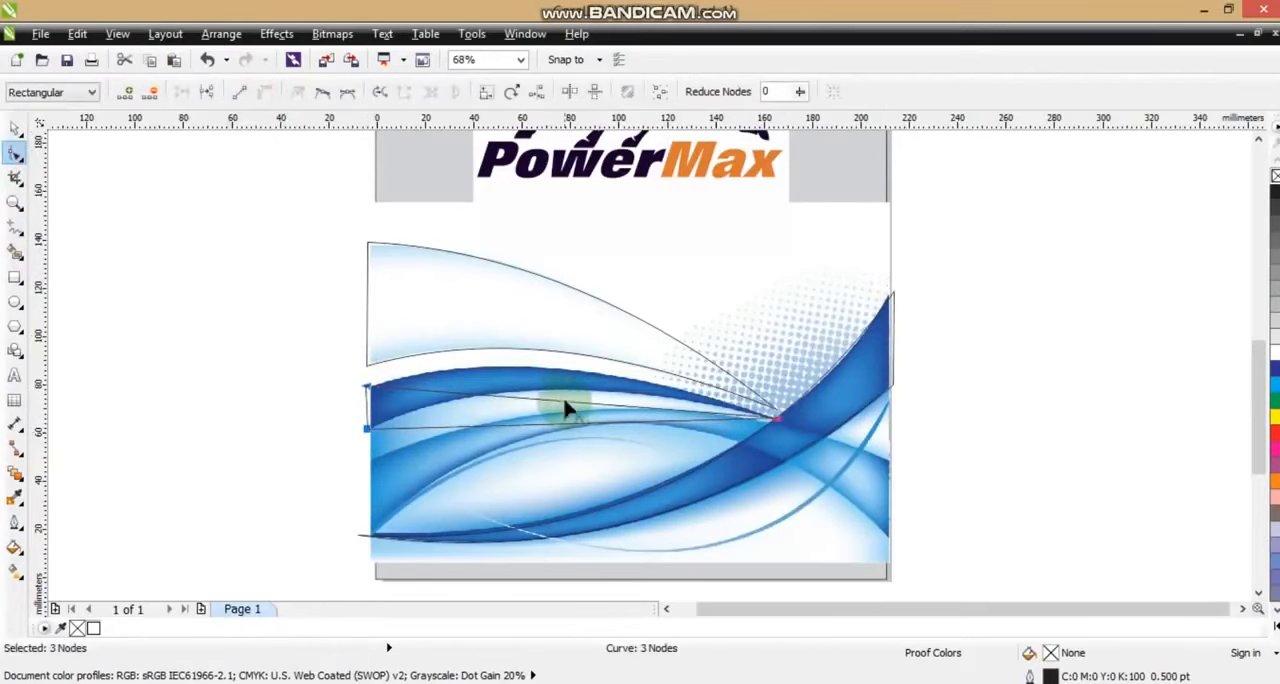
{"action": "mouse_move", "coordinate": [560, 407]}
{"action": "left_mouse_down"}
{"action": "mouse_move", "coordinate": [573, 385]}
{"action": "mouse_move", "coordinate": [563, 429]}
{"action": "mouse_move", "coordinate": [548, 402]}
{"action": "left_mouse_up"}
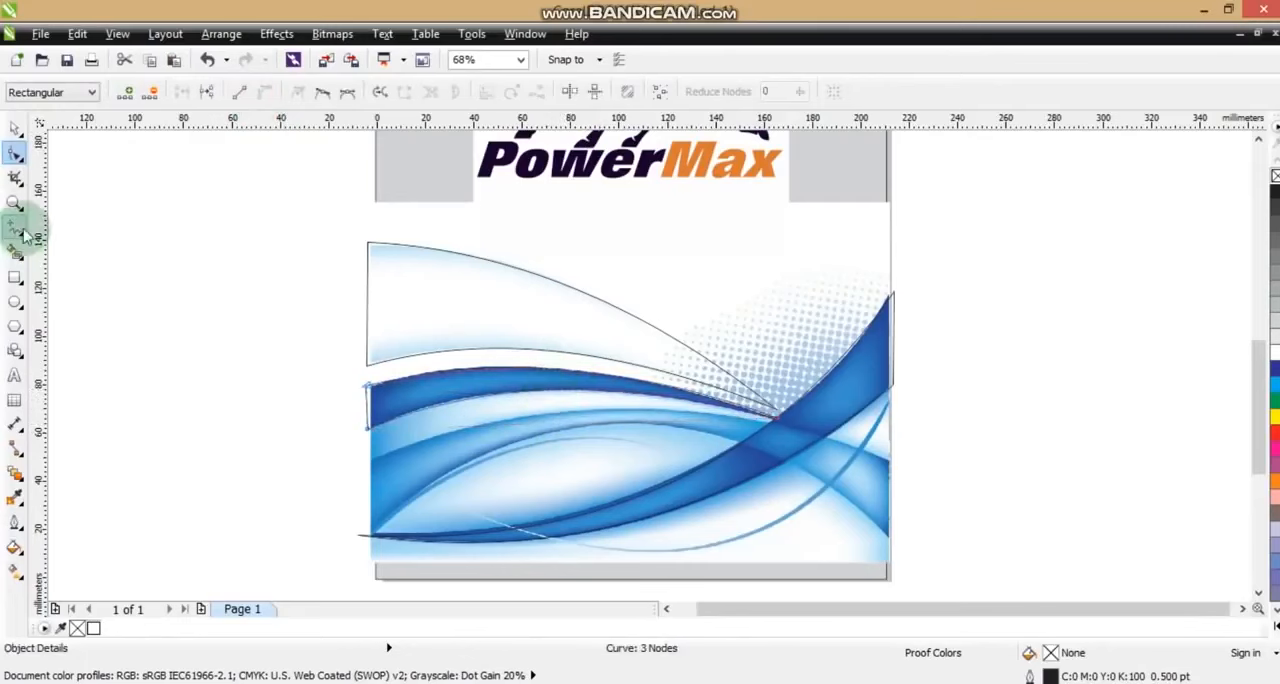
Draw a closed four-node shape across the page over the ends of the lower arching blue band
{"action": "left_click", "coordinate": [14, 227]}
{"action": "left_click", "coordinate": [360, 461]}
{"action": "left_click", "coordinate": [892, 460]}
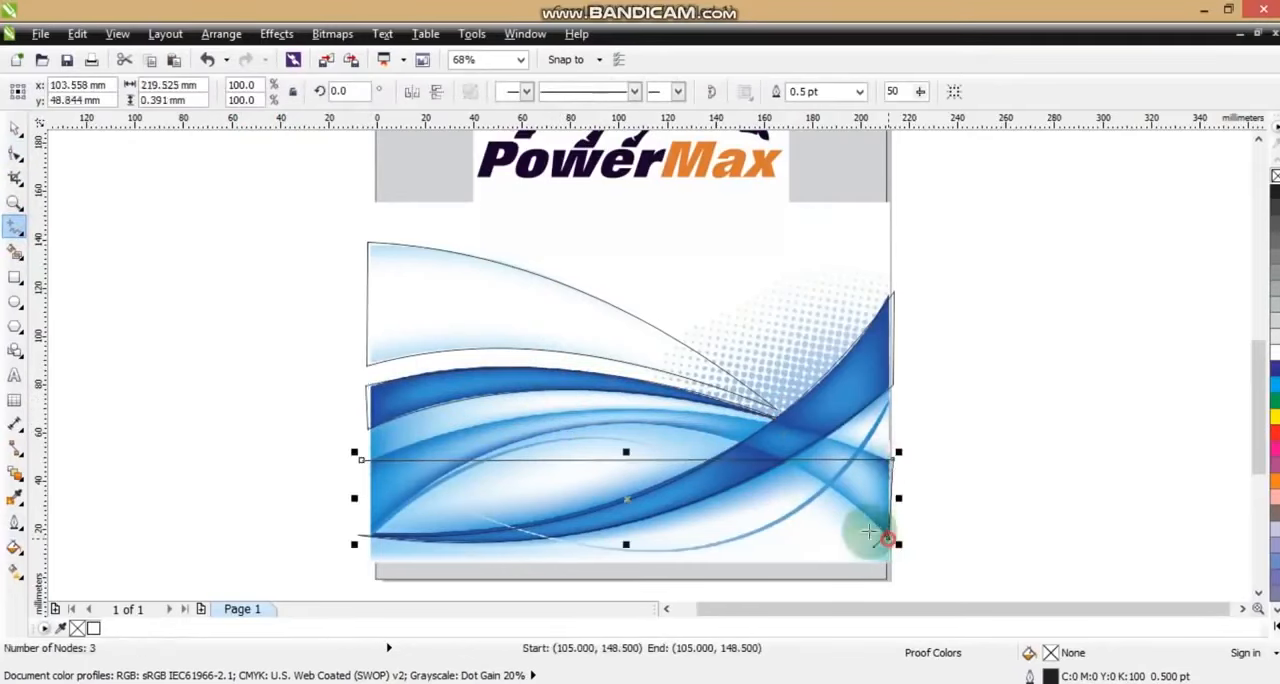
{"action": "left_click", "coordinate": [356, 535]}
{"action": "left_click", "coordinate": [360, 462]}
Convert the four-node shape's sides to curves and arch its upper and lower edges along the blue band
{"action": "key", "text": "F10"}
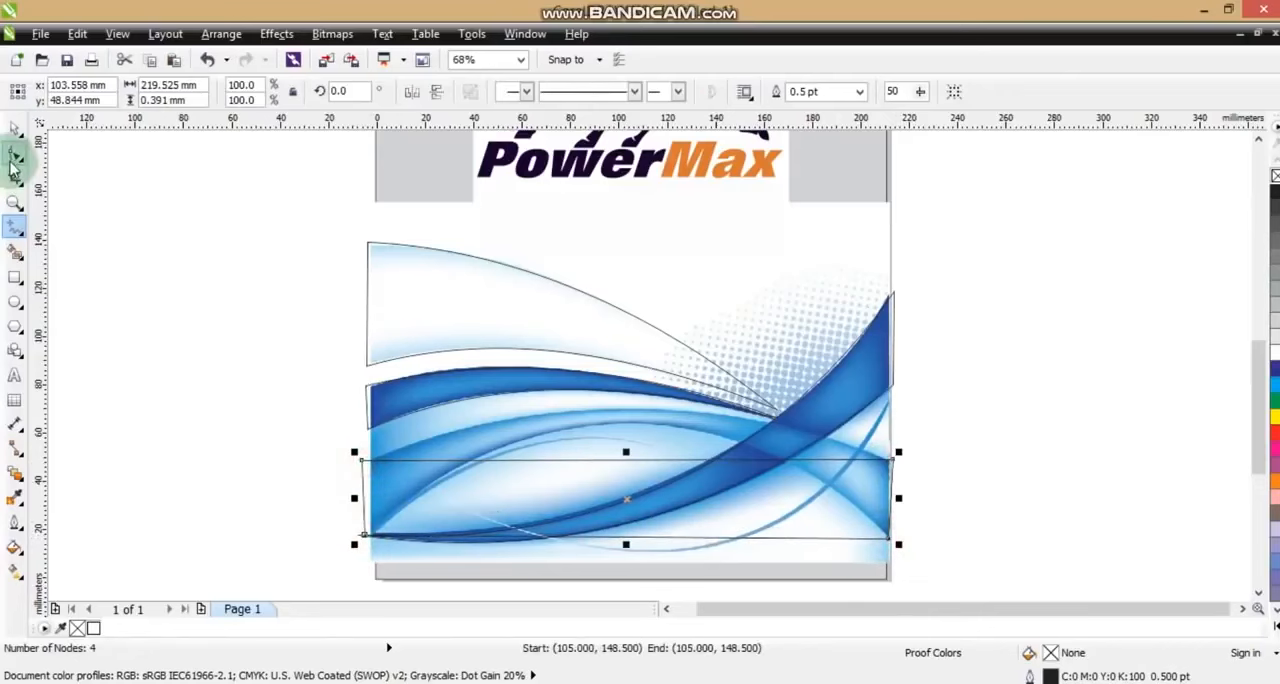
{"action": "left_click_drag", "start_coordinate": [920, 570], "coordinate": [921, 571]}
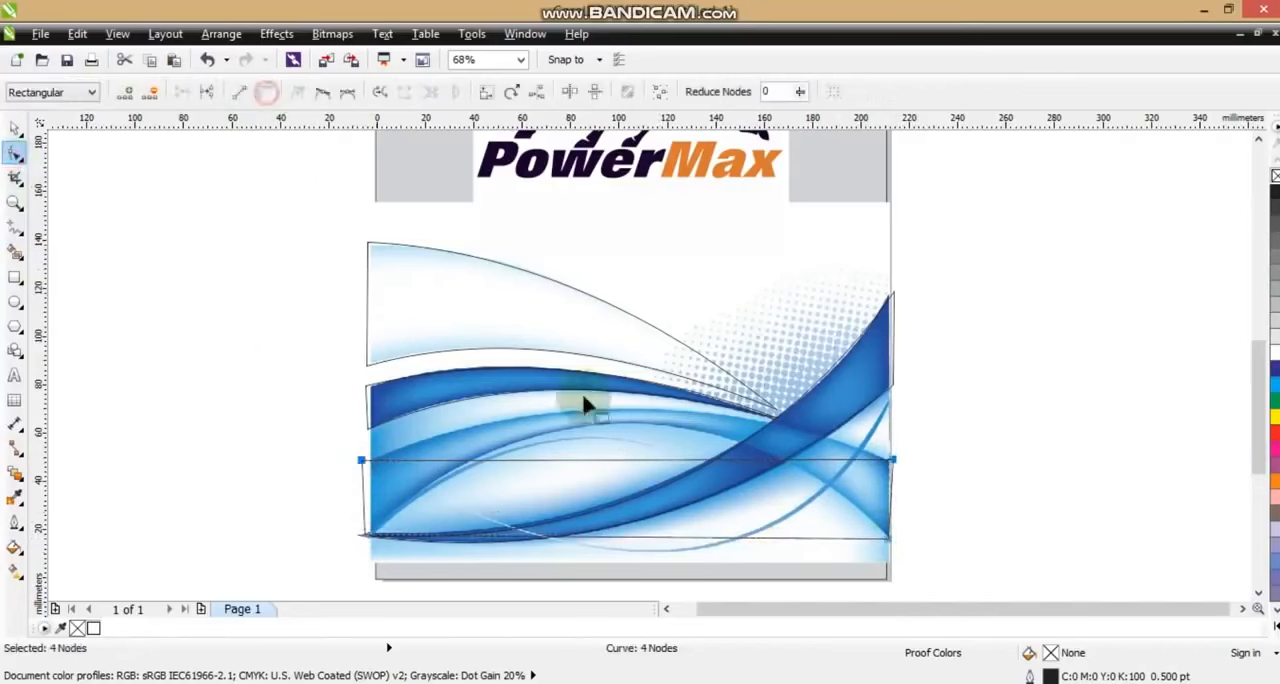
{"action": "left_click_drag", "start_coordinate": [621, 459], "coordinate": [624, 408]}
{"action": "left_click_drag", "start_coordinate": [619, 541], "coordinate": [622, 431]}
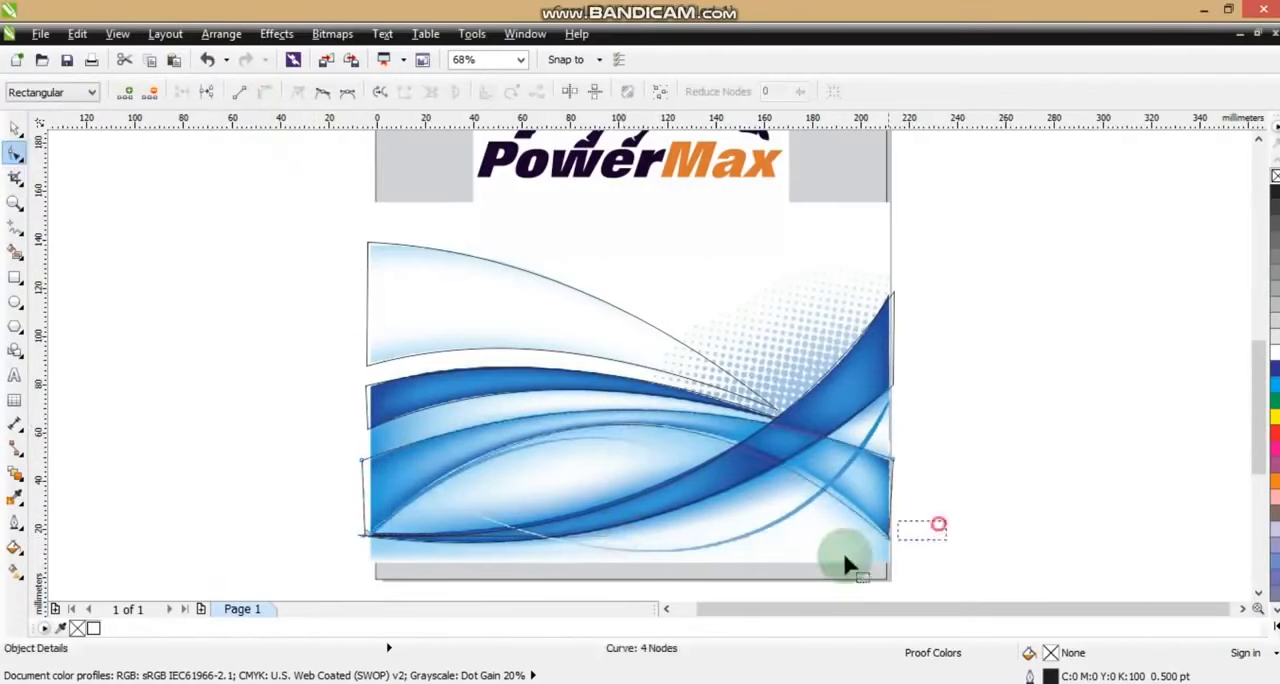
{"action": "left_click_drag", "start_coordinate": [842, 565], "coordinate": [843, 565]}
{"action": "left_click_drag", "start_coordinate": [722, 403], "coordinate": [736, 406]}
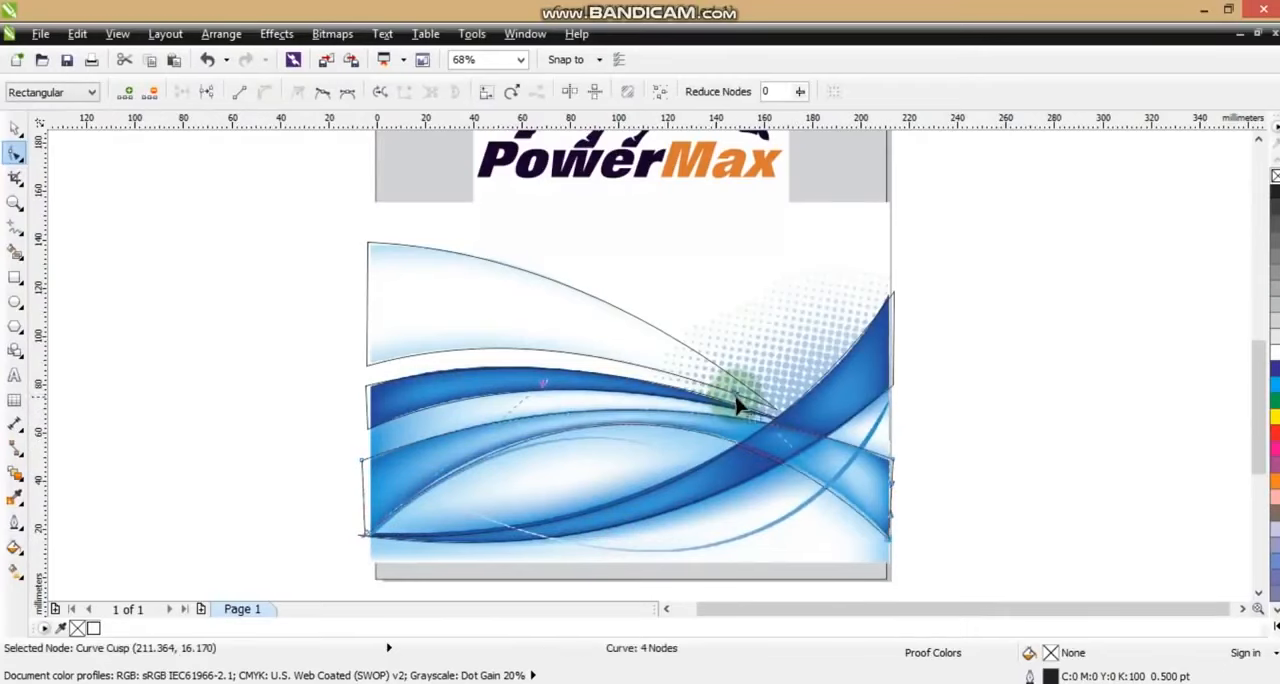
Move the wave reference picture off the page to the empty area on its right
{"action": "left_click", "coordinate": [16, 129]}
{"action": "scroll", "coordinate": [483, 300], "scroll_direction": "down", "scroll_amount": 2}
{"action": "left_click_drag", "start_coordinate": [570, 290], "coordinate": [844, 310]}
{"action": "left_click", "coordinate": [556, 405]}
{"action": "key", "text": "shift+F2"}
Select all the traced wave curves and move them slightly higher on the page
{"action": "left_click", "coordinate": [455, 395]}
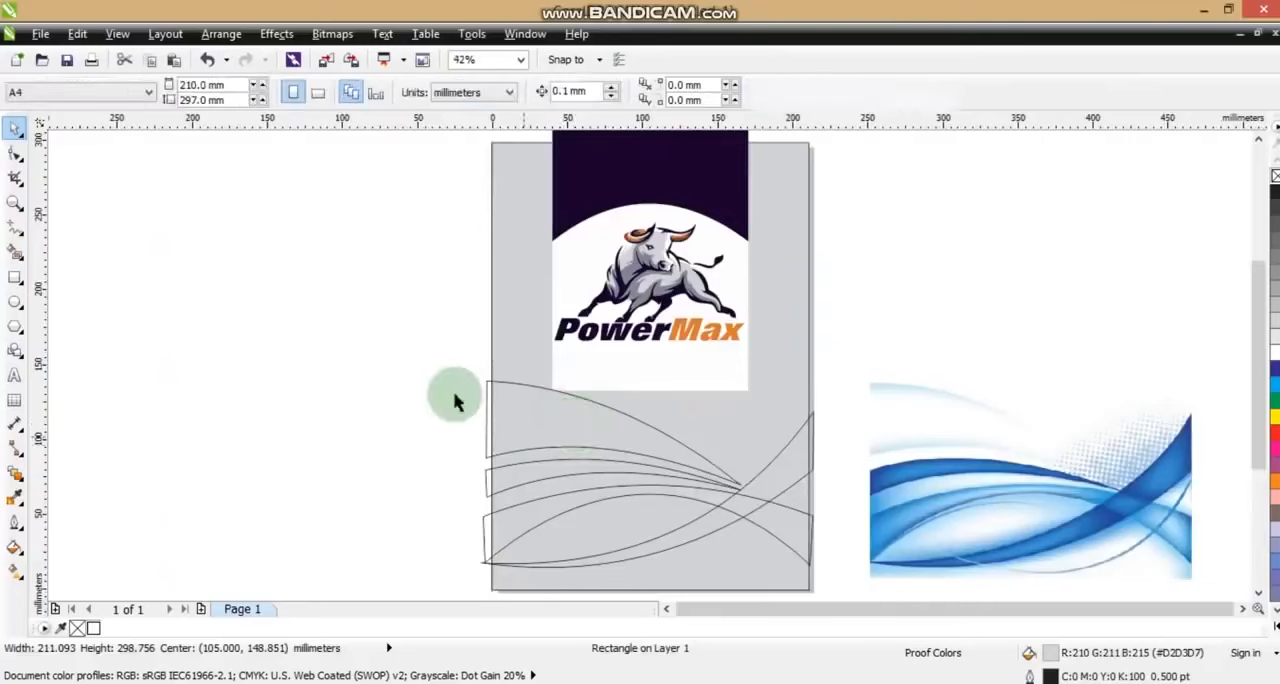
{"action": "left_click", "coordinate": [428, 369]}
{"action": "left_click_drag", "start_coordinate": [432, 364], "coordinate": [828, 588]}
{"action": "left_click_drag", "start_coordinate": [649, 478], "coordinate": [651, 460]}
Extend the white panel's lower edge further down behind the uppermost wave curve
{"action": "left_click", "coordinate": [705, 400]}
{"action": "left_click", "coordinate": [15, 152]}
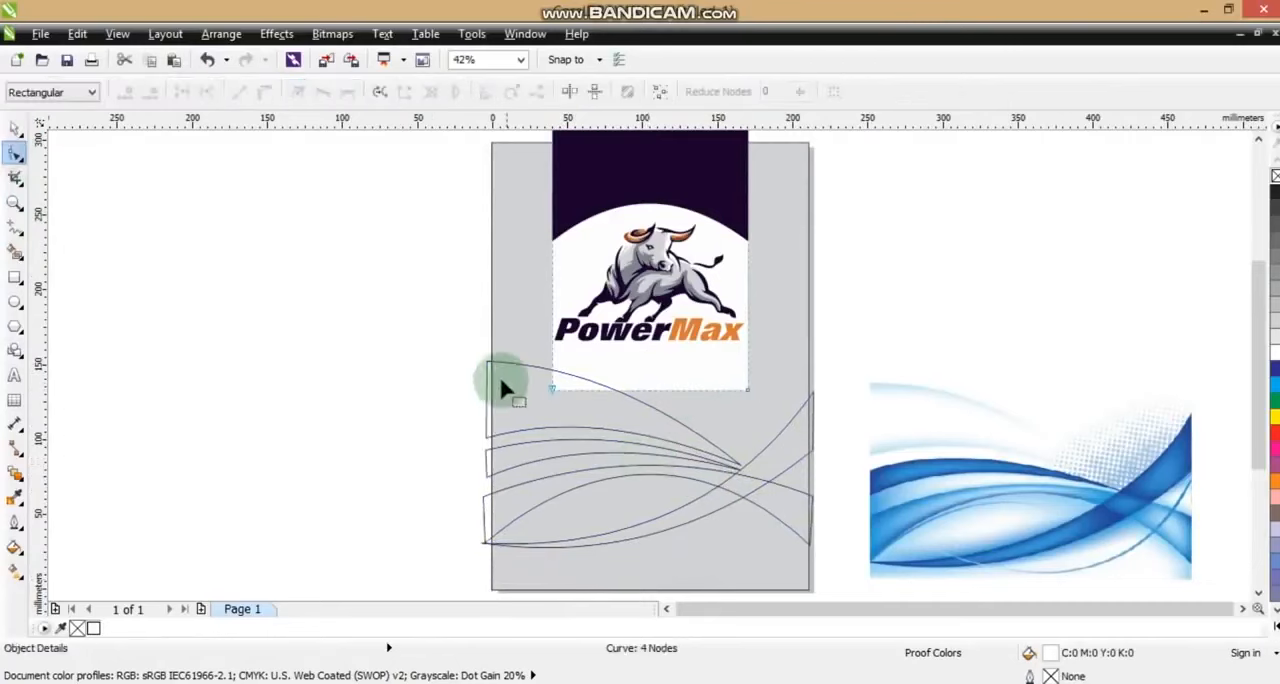
{"action": "left_click_drag", "start_coordinate": [749, 390], "coordinate": [749, 418]}
Move the pointed tip of the uppermost wave shape onto the edge of the rising wave shape
{"action": "left_click", "coordinate": [745, 468]}
{"action": "left_click", "coordinate": [15, 203]}
{"action": "left_click_drag", "start_coordinate": [657, 415], "coordinate": [800, 500]}
{"action": "left_click_drag", "start_coordinate": [688, 383], "coordinate": [704, 397]}
{"action": "scroll", "coordinate": [704, 397], "scroll_direction": "down", "scroll_amount": 2}
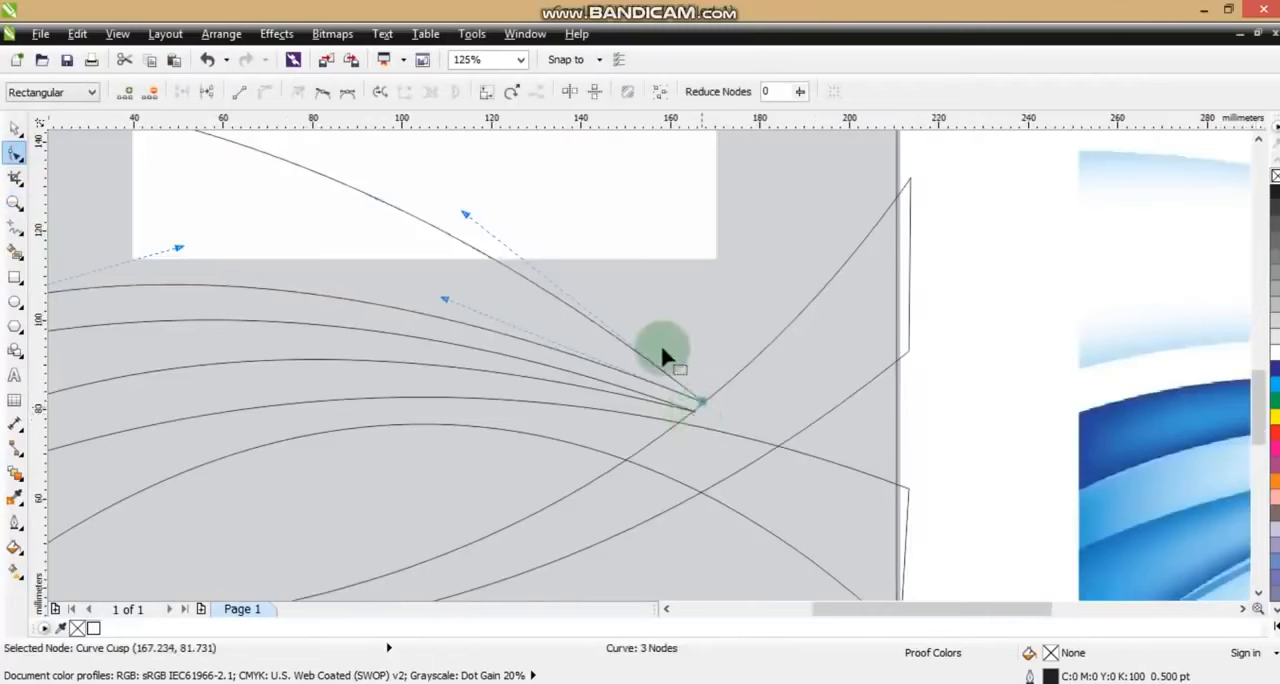
Add a node where the top wave crosses the white panel's lower edge and pull the panel's lower-right corner down to the wave's tip
{"action": "left_click", "coordinate": [620, 252]}
{"action": "double_click", "coordinate": [485, 259]}
{"action": "left_click_drag", "start_coordinate": [718, 262], "coordinate": [722, 413]}
{"action": "left_click", "coordinate": [15, 135]}
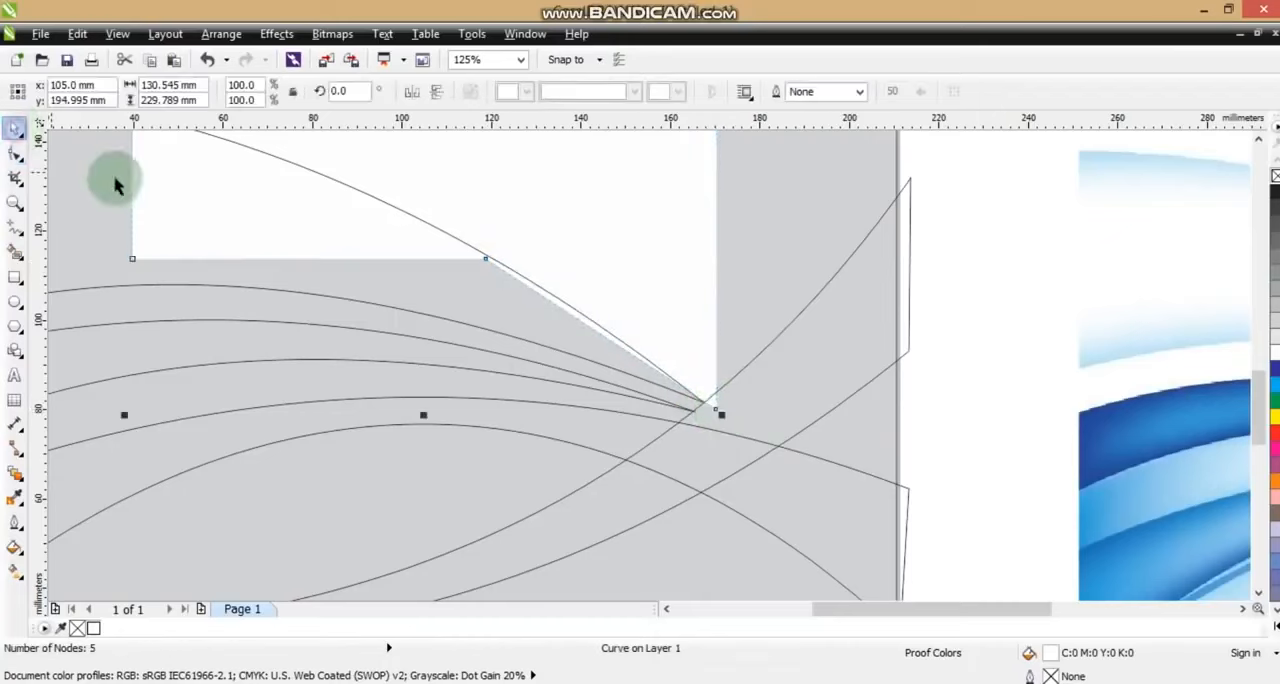
Copy the reddish-brown fill (#963919) from the bull logo to the uppermost wave shape
{"action": "scroll", "coordinate": [486, 355], "scroll_direction": "down", "scroll_amount": 5}
{"action": "left_click_drag", "start_coordinate": [378, 222], "coordinate": [683, 563]}
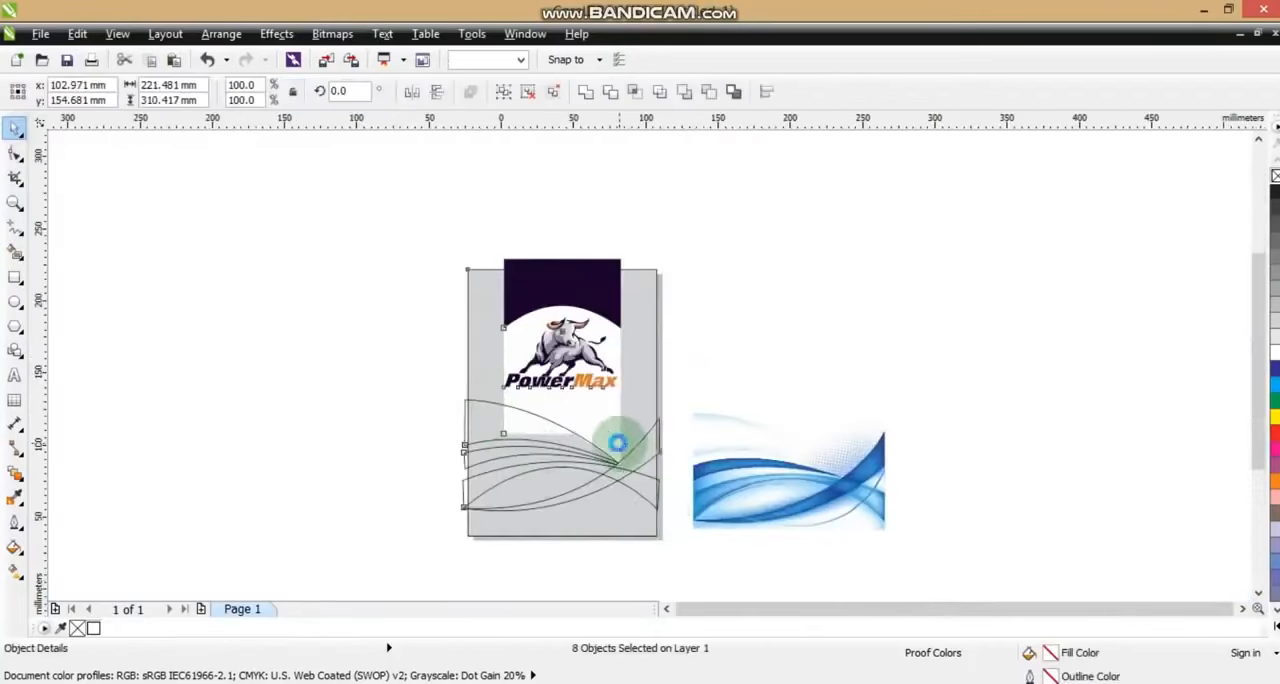
{"action": "key", "text": "Escape"}
{"action": "scroll", "coordinate": [543, 392], "scroll_direction": "up", "scroll_amount": 2}
{"action": "left_click", "coordinate": [543, 383]}
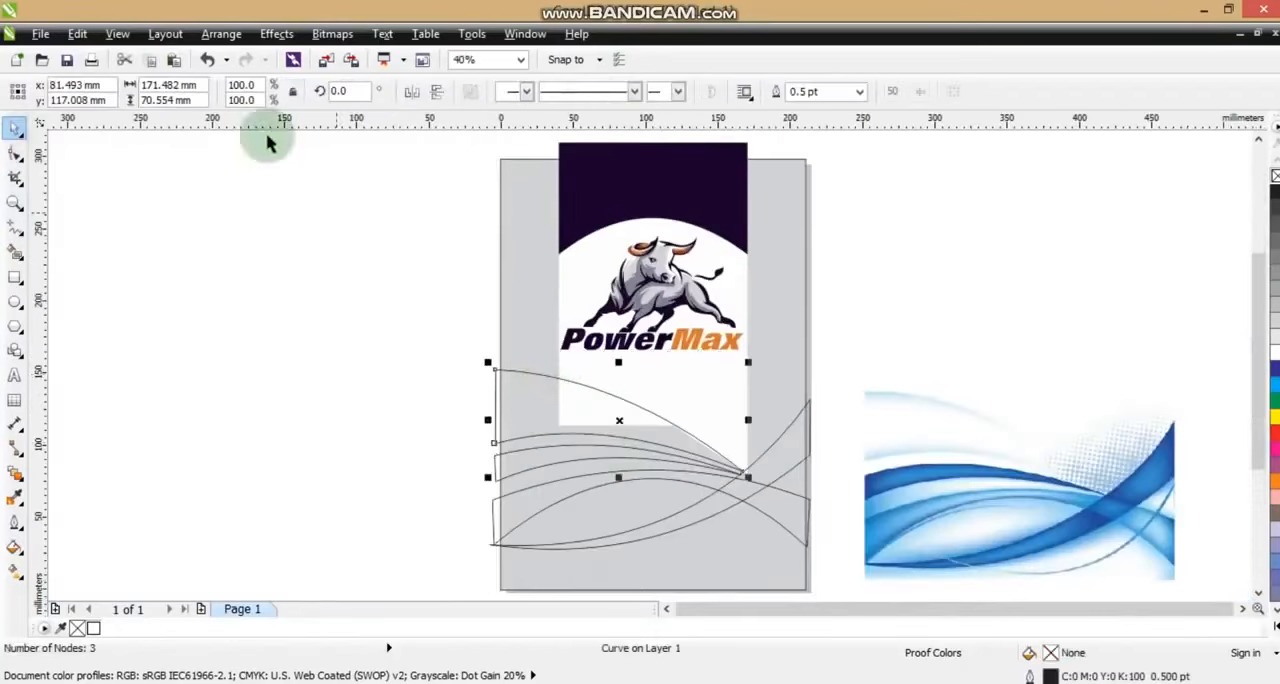
{"action": "left_click", "coordinate": [78, 34]}
{"action": "left_click", "coordinate": [115, 300]}
{"action": "left_click", "coordinate": [651, 378]}
{"action": "left_click", "coordinate": [632, 246]}
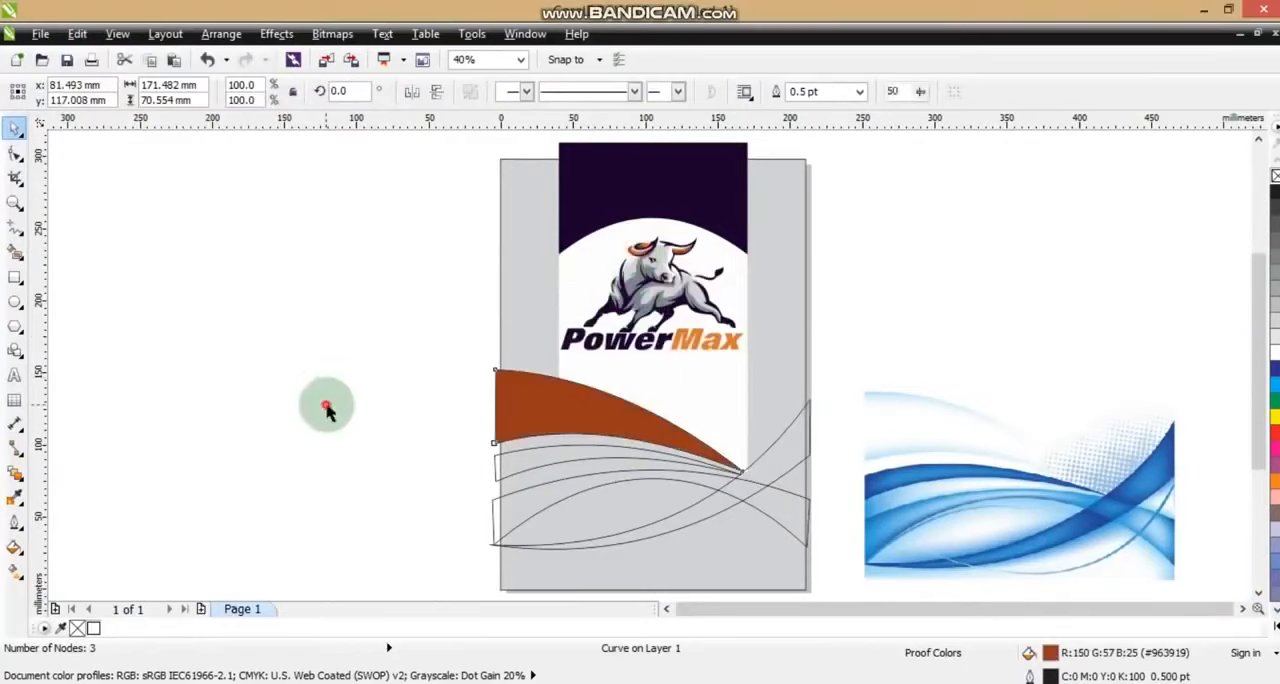
Copy the grey fill (#808490) from the bull logo to the second wave shape and the rising wave shape
{"action": "left_click", "coordinate": [328, 409]}
{"action": "left_click", "coordinate": [640, 458]}
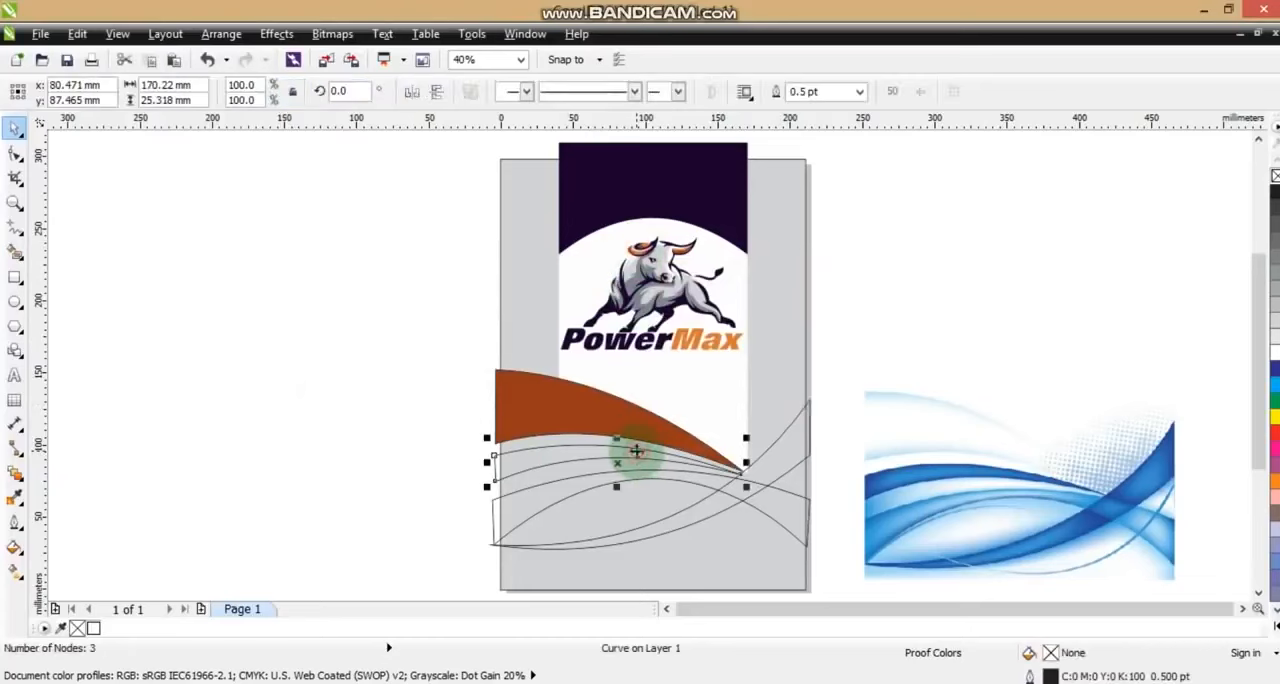
{"action": "left_click", "coordinate": [720, 518], "text": "shift"}
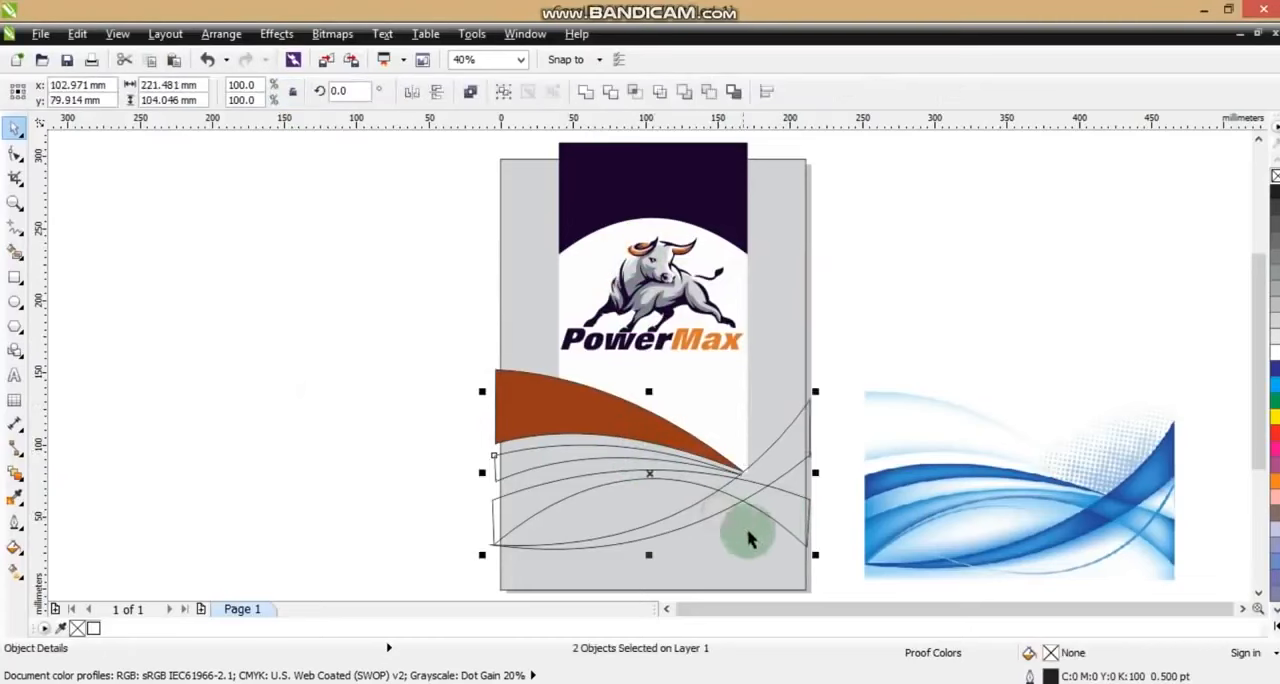
{"action": "left_click", "coordinate": [77, 34]}
{"action": "left_click", "coordinate": [140, 297]}
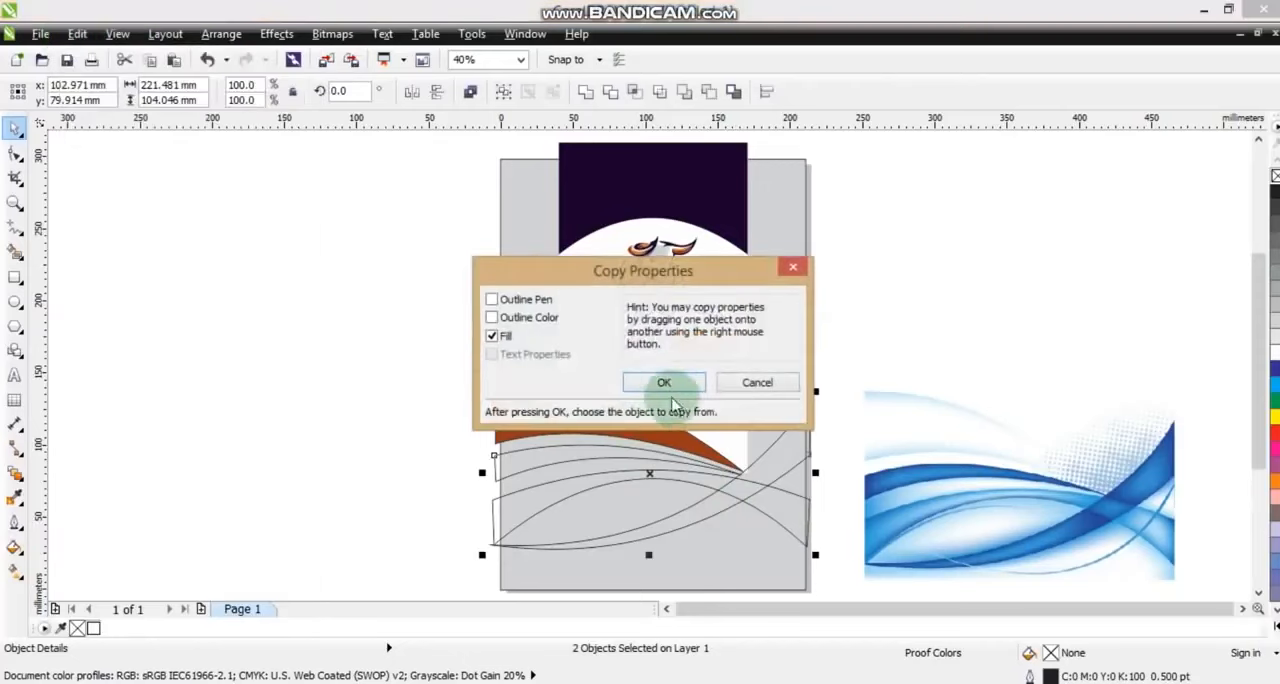
{"action": "left_click", "coordinate": [660, 382]}
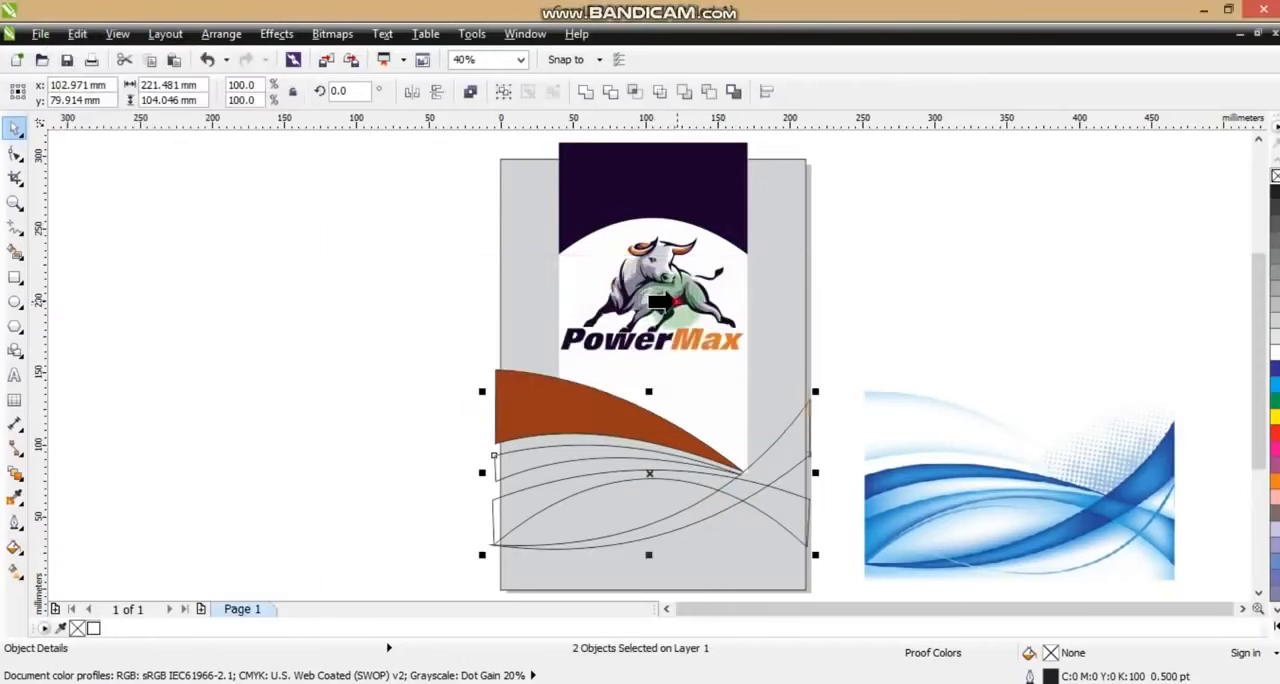
{"action": "left_click", "coordinate": [668, 300]}
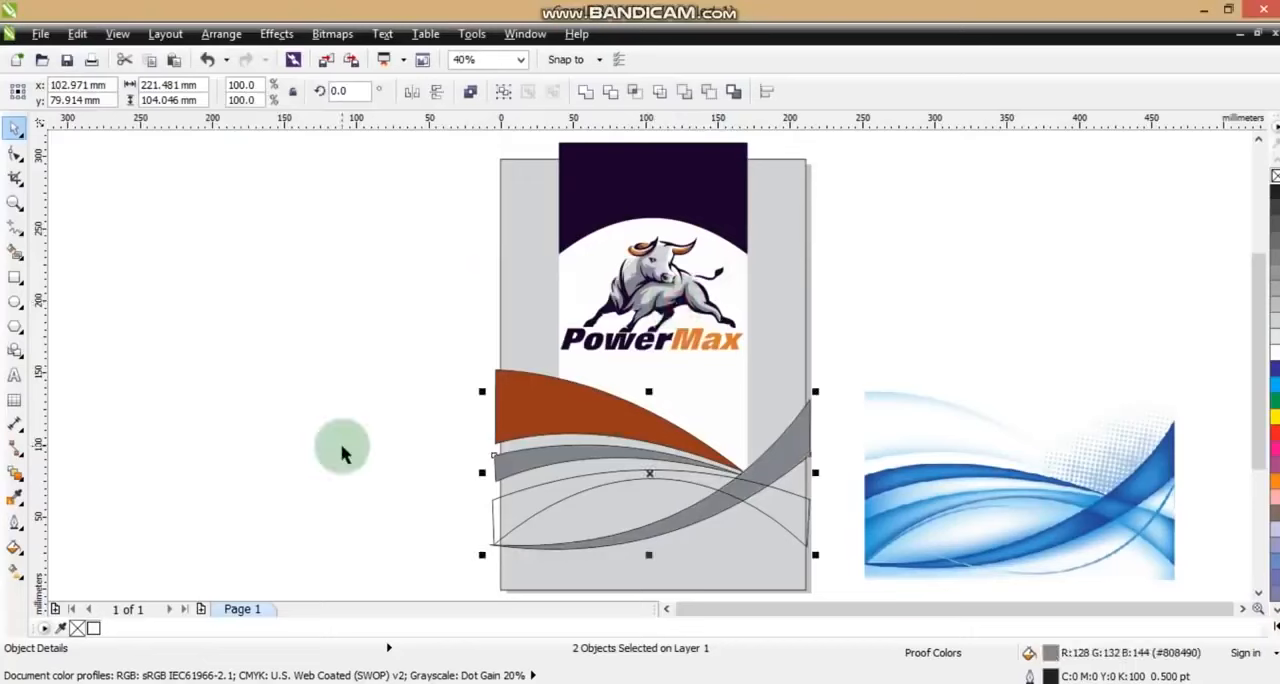
Copy the dark purple fill to the second wave shape and the rising wave shape
{"action": "left_click", "coordinate": [77, 34]}
{"action": "left_click", "coordinate": [117, 303]}
{"action": "left_click", "coordinate": [653, 380]}
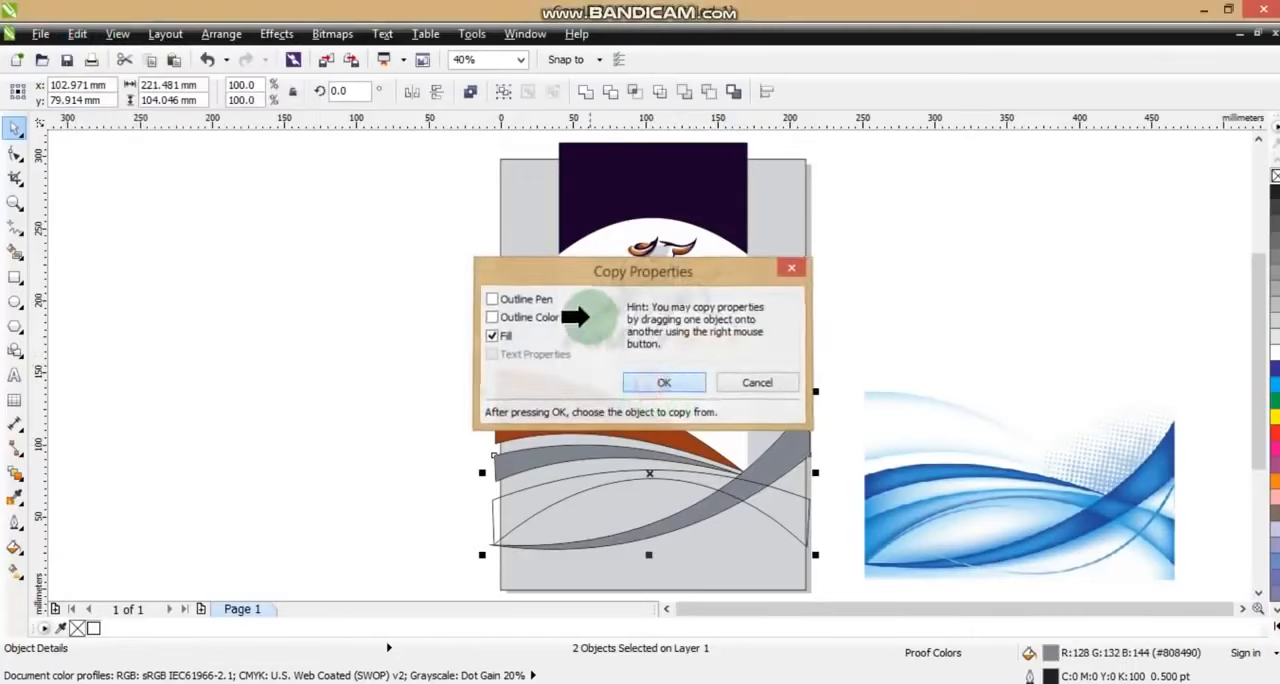
{"action": "left_click", "coordinate": [609, 311]}
{"action": "left_click", "coordinate": [403, 423]}
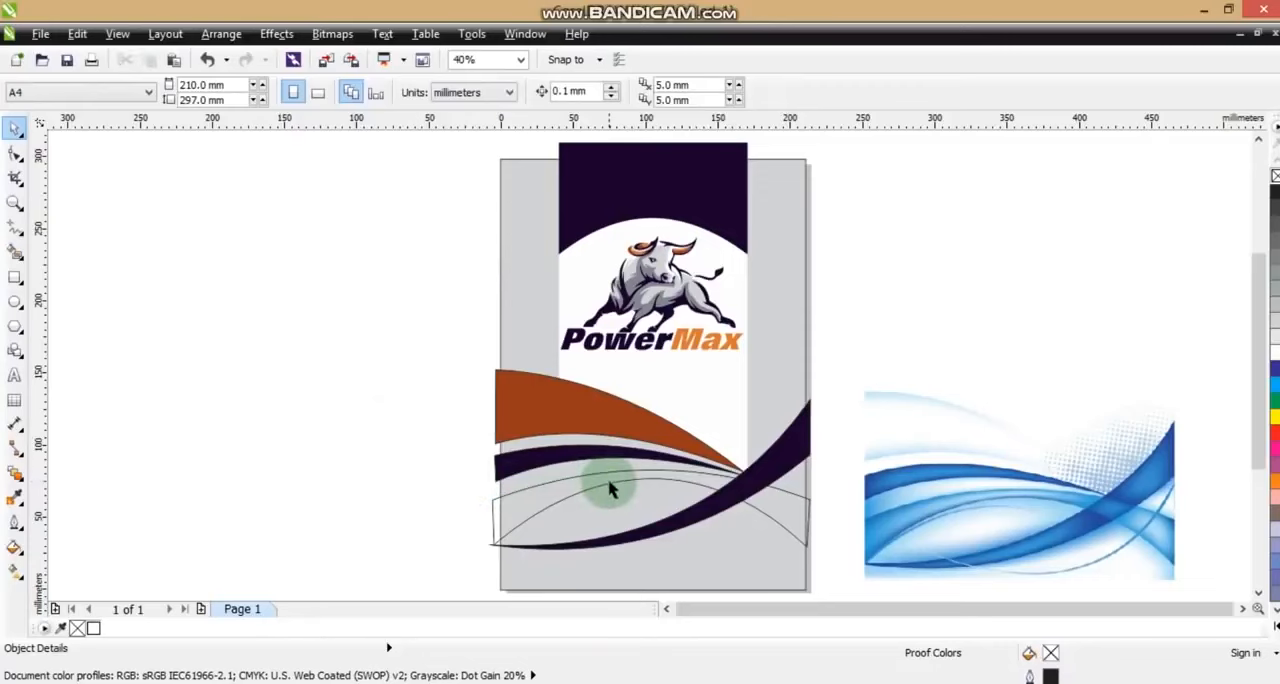
Copy the orange fill (#DA7834) from the PowerMax logo to the arched wave spanning the page width
{"action": "left_click", "coordinate": [612, 489]}
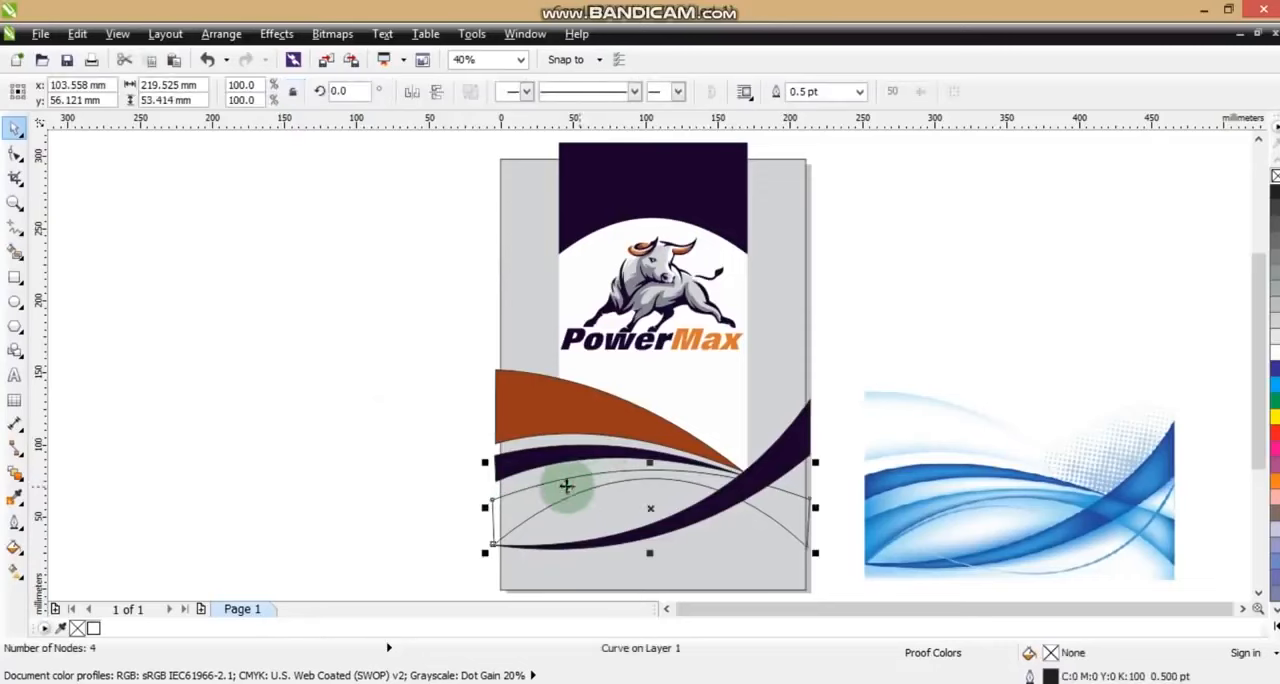
{"action": "left_click", "coordinate": [77, 34]}
{"action": "left_click", "coordinate": [118, 299]}
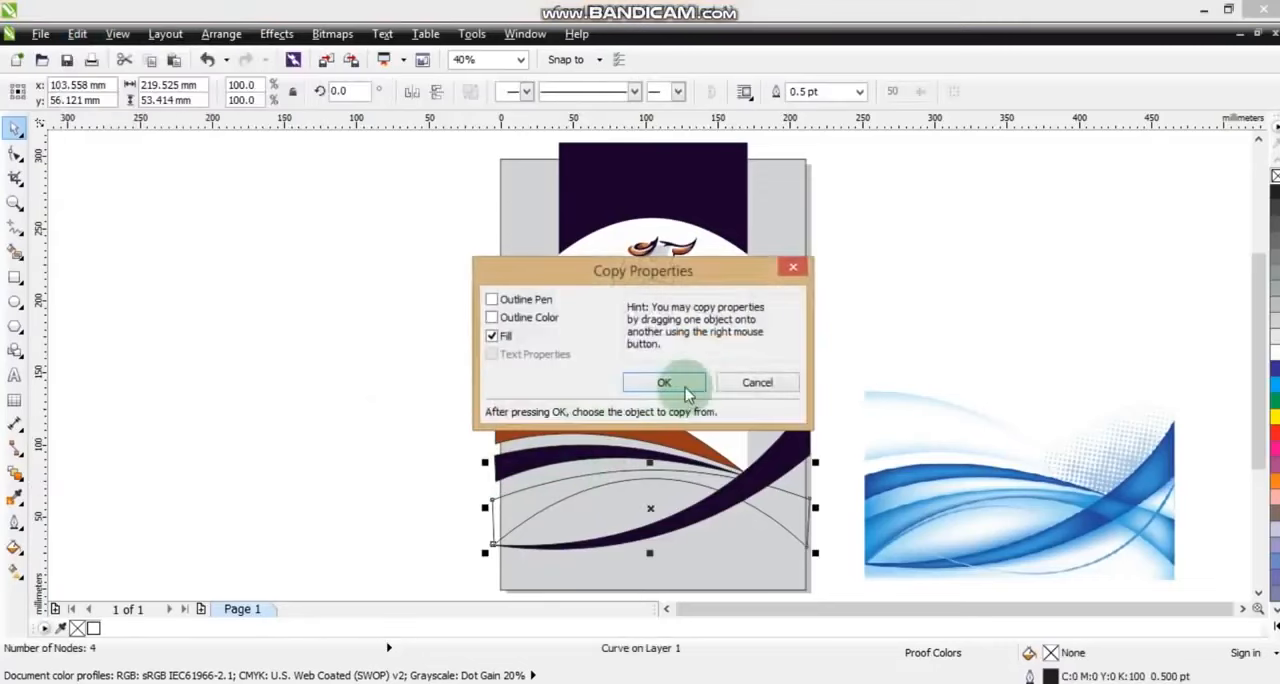
{"action": "left_click", "coordinate": [648, 383]}
{"action": "left_click", "coordinate": [680, 338]}
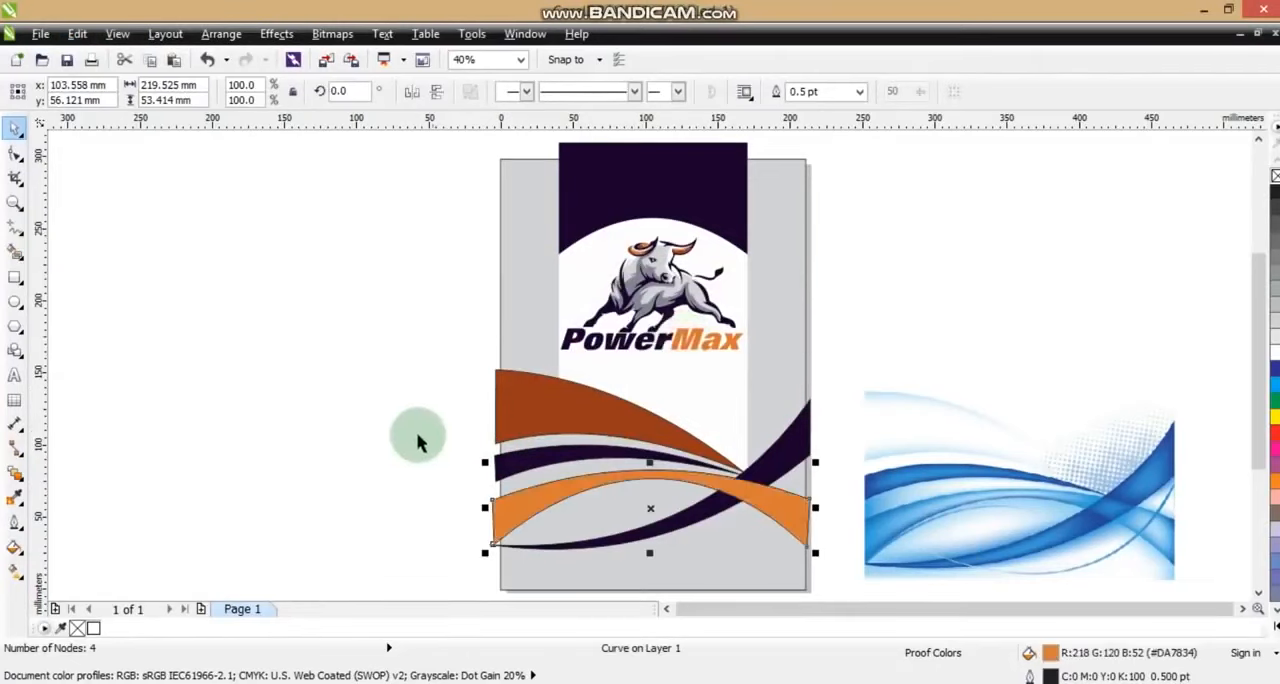
Remove the outlines of the four wave shapes and PowerClip them, the white panel and the purple header inside the grey page rectangle
{"action": "left_click", "coordinate": [420, 425]}
{"action": "left_click_drag", "start_coordinate": [421, 355], "coordinate": [836, 564]}
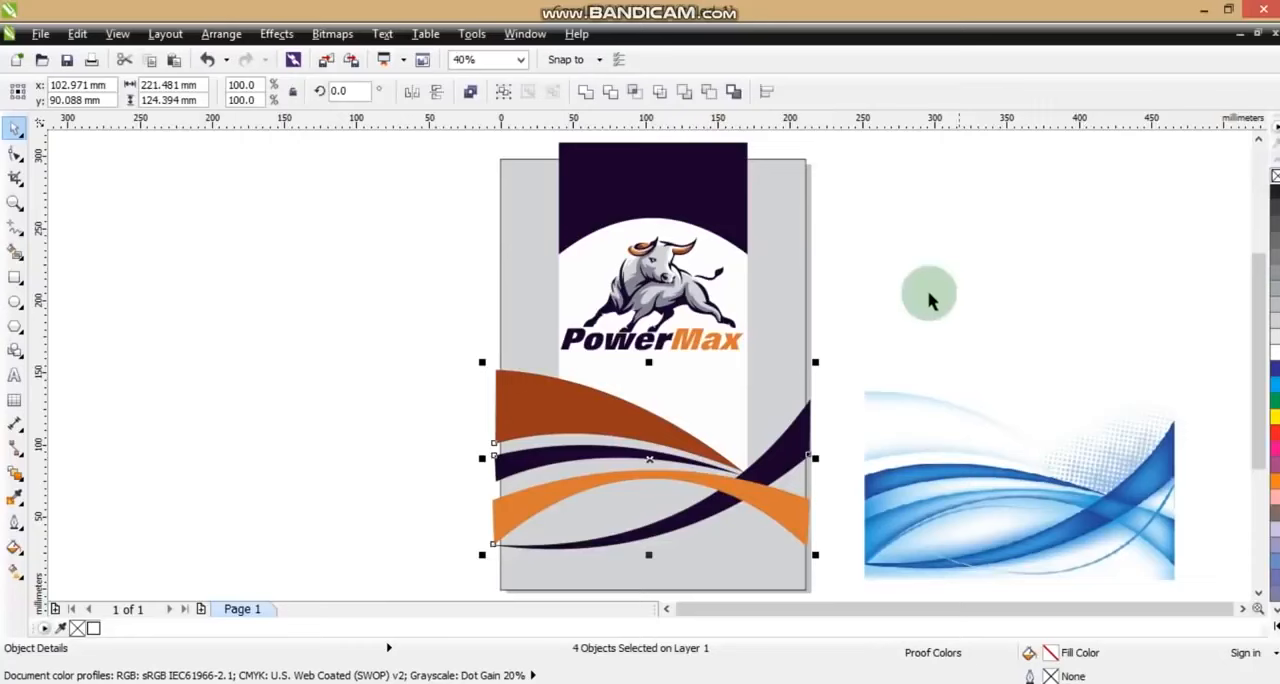
{"action": "left_click", "coordinate": [722, 373], "text": "shift"}
{"action": "left_click", "coordinate": [722, 210], "text": "shift"}
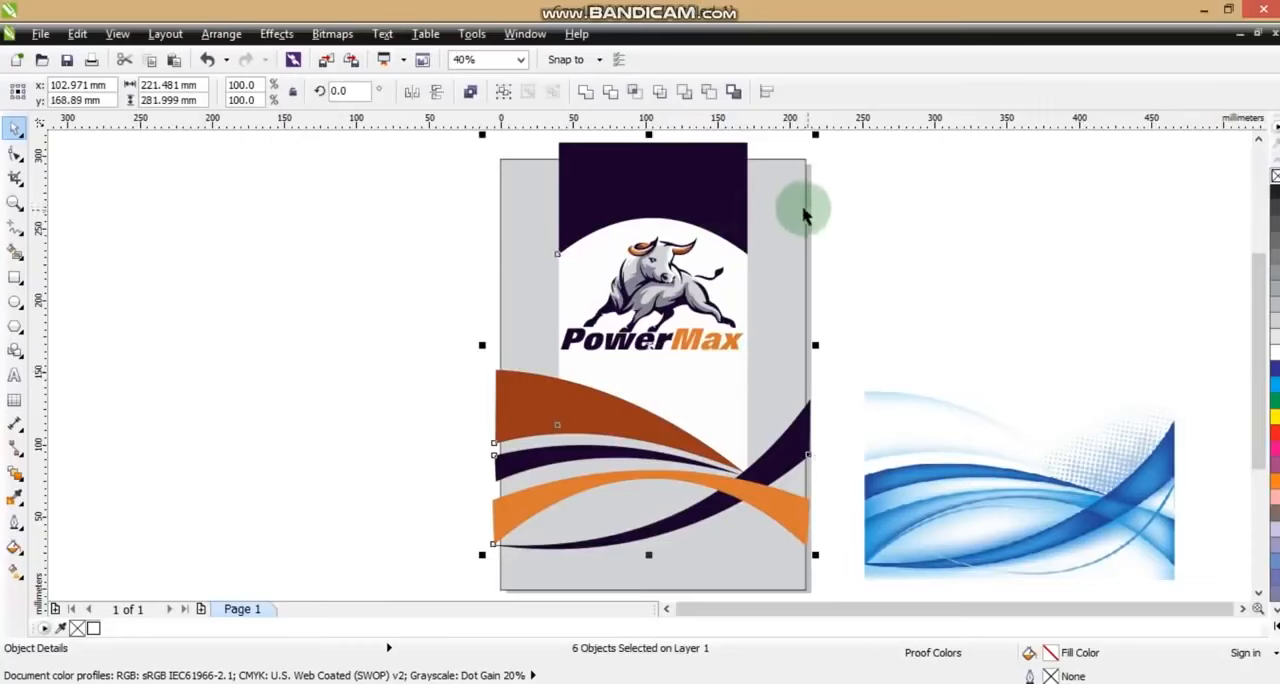
{"action": "mouse_move", "coordinate": [728, 204]}
{"action": "left_mouse_down"}
{"action": "mouse_move", "coordinate": [740, 200]}
{"action": "mouse_move", "coordinate": [726, 203]}
{"action": "left_mouse_up"}
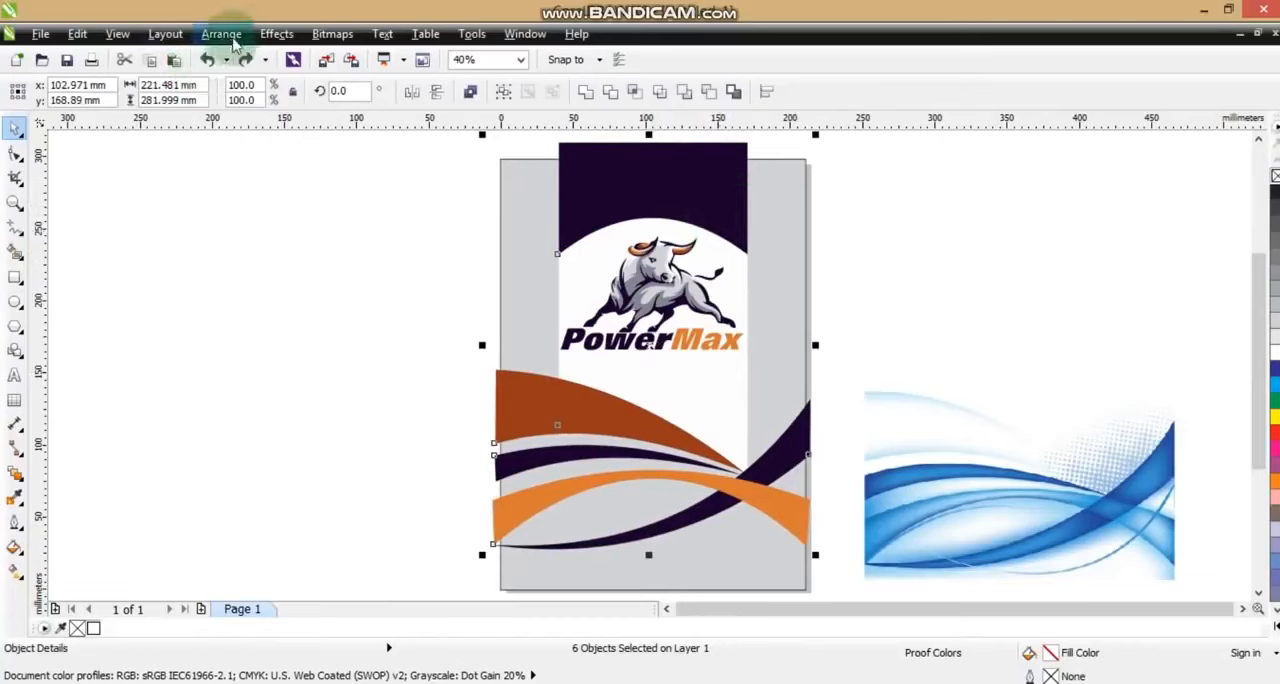
{"action": "left_click", "coordinate": [268, 36]}
{"action": "mouse_move", "coordinate": [400, 299]}
{"action": "left_click", "coordinate": [460, 298]}
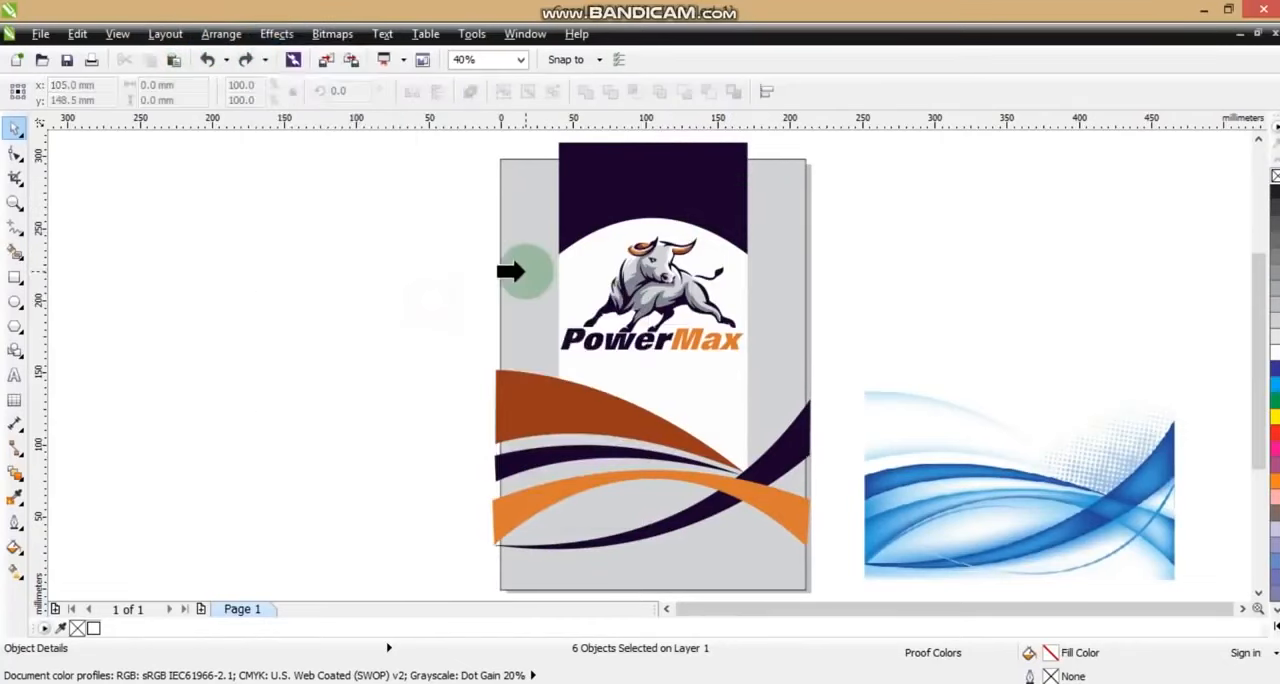
{"action": "left_click", "coordinate": [515, 279]}
{"action": "left_click", "coordinate": [389, 302]}
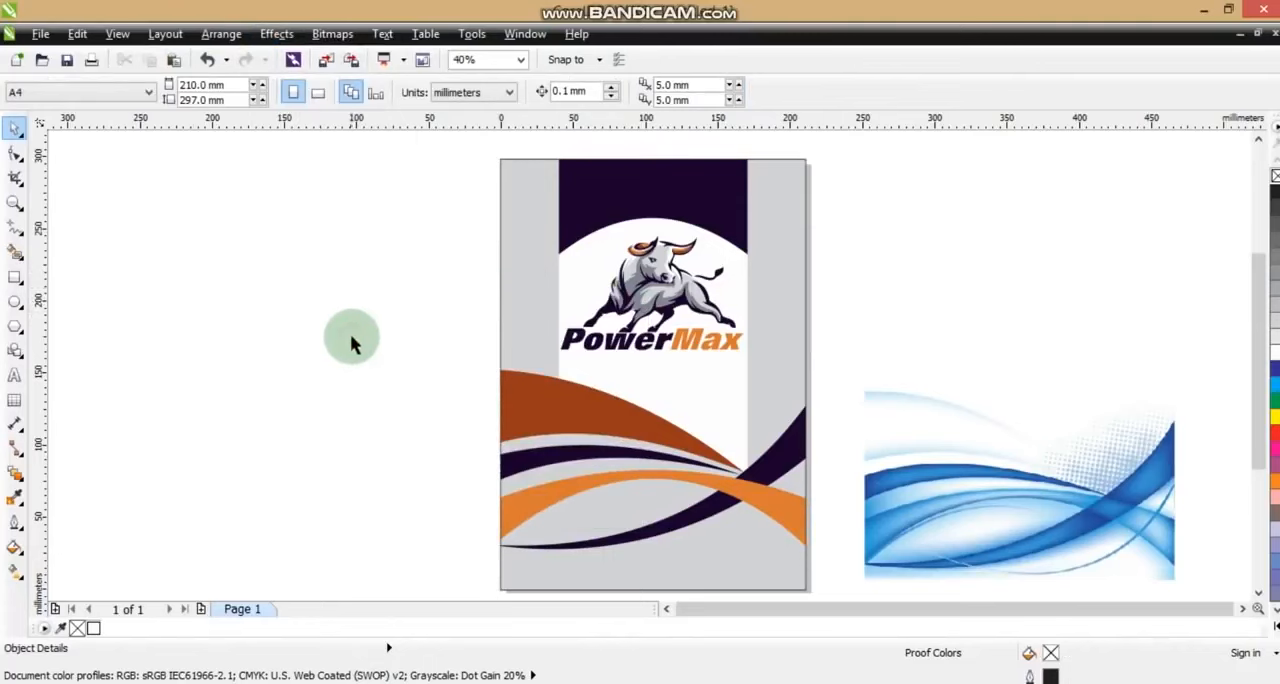
{"action": "left_click", "coordinate": [14, 202]}
{"action": "left_click_drag", "start_coordinate": [465, 127], "coordinate": [806, 430]}
{"action": "key", "text": "ctrl+z"}
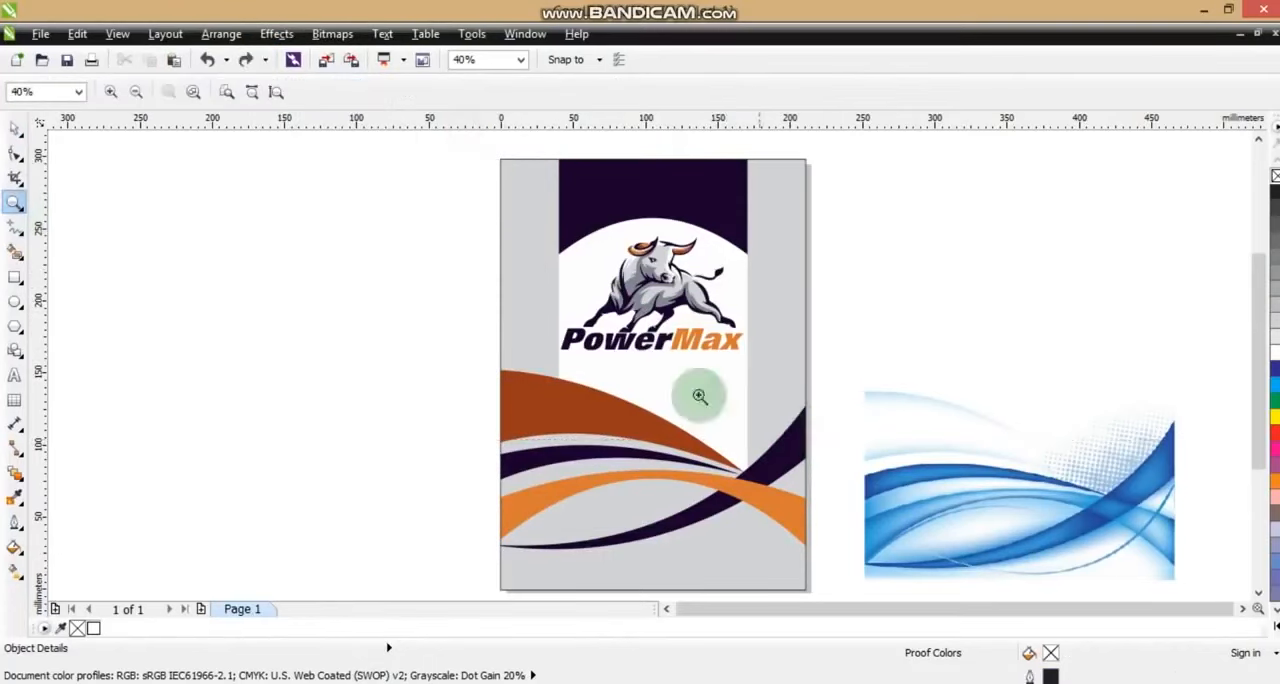
Draw a rectangle about 49 by 169 mm over the page's left grey strip and place a copy over the right grey strip
{"action": "left_click", "coordinate": [14, 276]}
{"action": "mouse_move", "coordinate": [490, 147]}
{"action": "left_mouse_down"}
{"action": "mouse_move", "coordinate": [543, 366]}
{"action": "mouse_move", "coordinate": [561, 391]}
{"action": "left_mouse_up"}
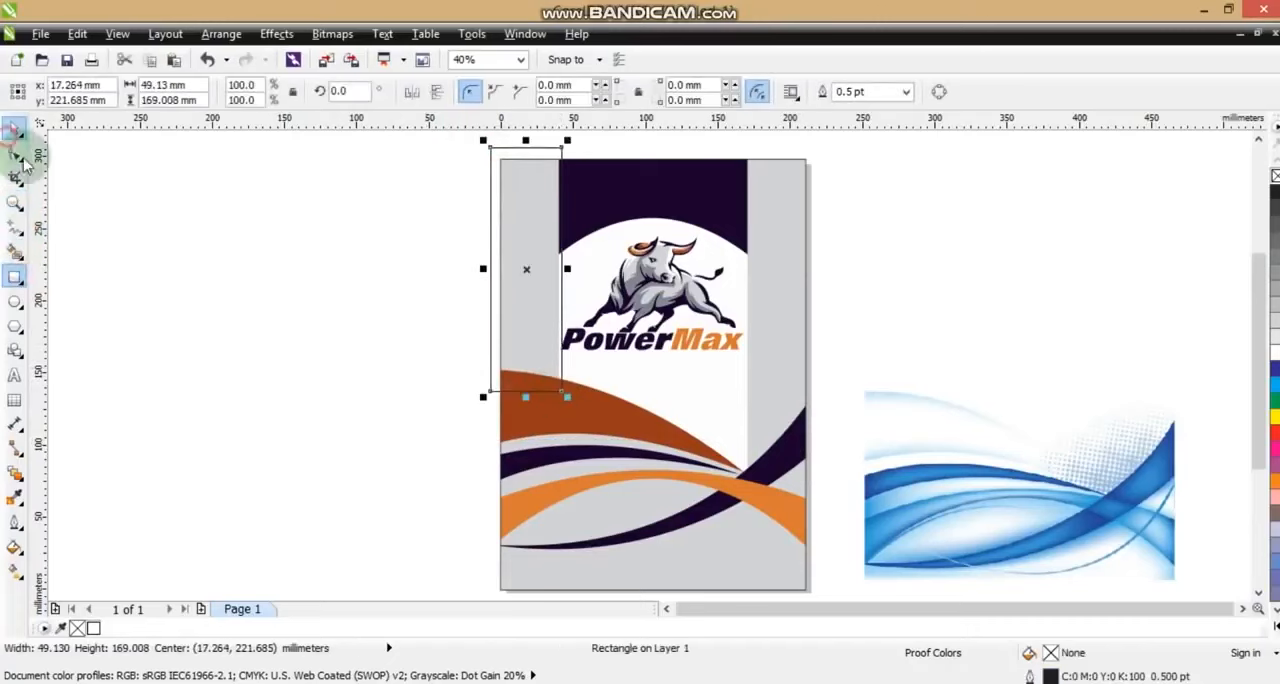
{"action": "left_click", "coordinate": [16, 130]}
{"action": "left_click_drag", "start_coordinate": [526, 270], "coordinate": [768, 312]}
{"action": "right_click", "coordinate": [768, 312]}
Convert the right rectangle to curves and pull its lower nodes down behind the rising wave, with the inner corner at the wave tip
{"action": "left_click", "coordinate": [15, 154]}
{"action": "key", "text": "ctrl+q"}
{"action": "left_click_drag", "start_coordinate": [713, 371], "coordinate": [885, 423]}
{"action": "left_click_drag", "start_coordinate": [813, 394], "coordinate": [813, 437]}
{"action": "key", "text": "ctrl+z"}
{"action": "left_click", "coordinate": [813, 471]}
{"action": "left_click", "coordinate": [15, 127]}
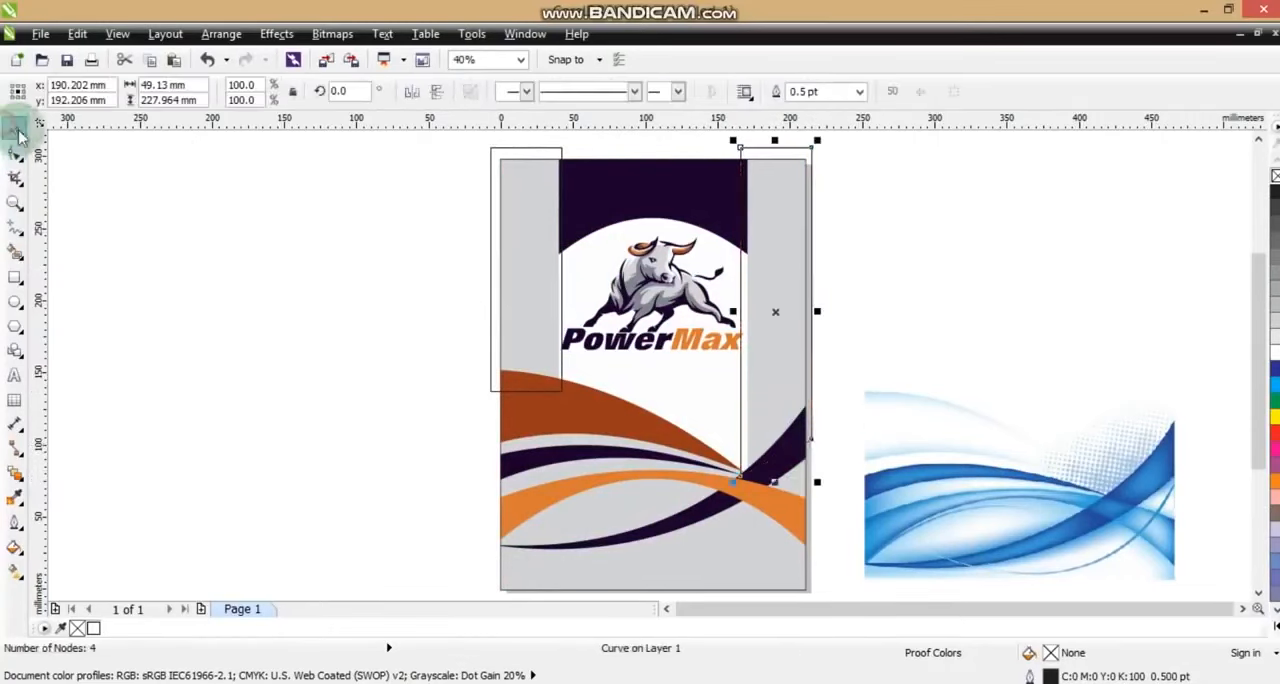
PowerClip both side rectangles inside the grey page rectangle
{"action": "left_click", "coordinate": [563, 149], "text": "shift"}
{"action": "left_click", "coordinate": [276, 34]}
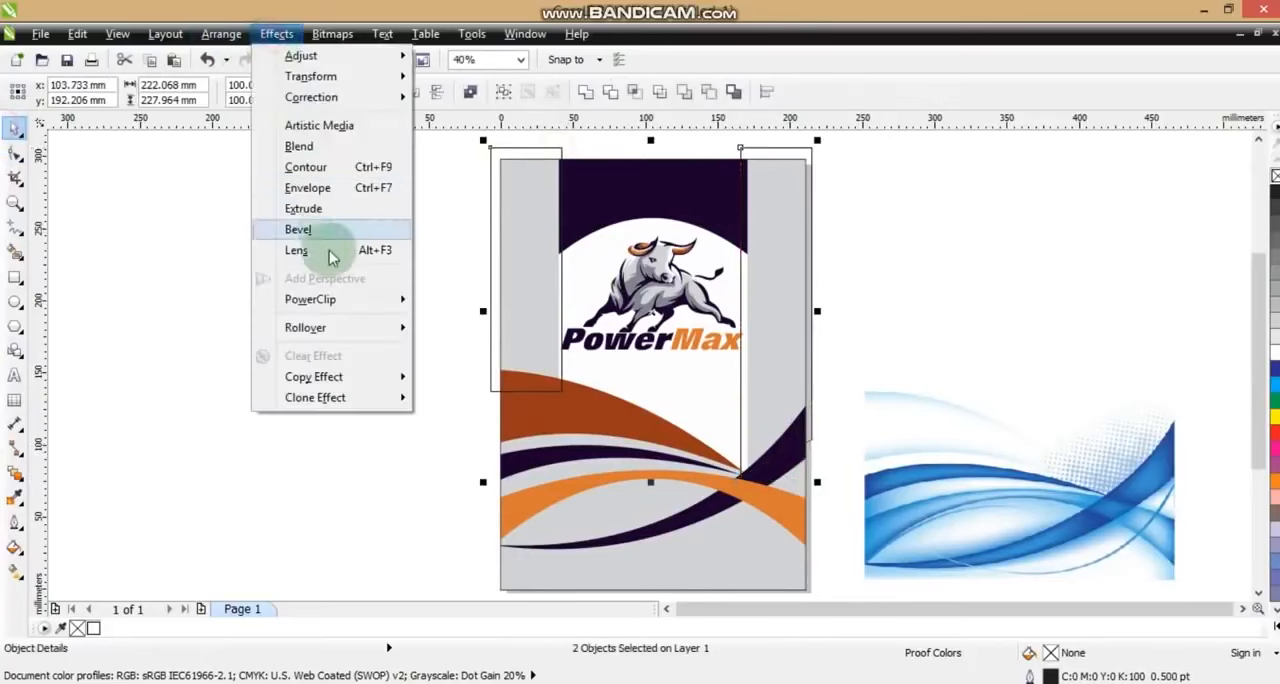
{"action": "mouse_move", "coordinate": [314, 294]}
{"action": "left_click", "coordinate": [425, 297]}
{"action": "left_click", "coordinate": [660, 503]}
Edit the PowerClip contents, fill both side rectangles with 90% black behind the other shapes, and remove their outlines
{"action": "right_click", "coordinate": [662, 503]}
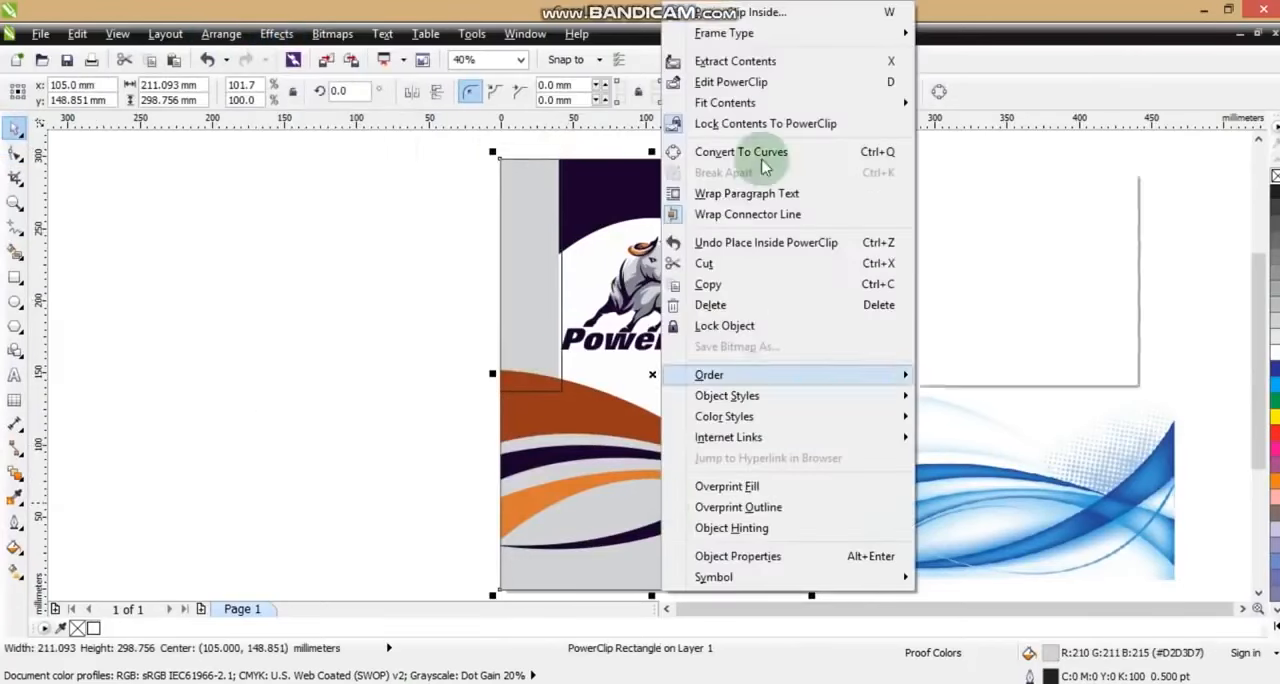
{"action": "left_click", "coordinate": [745, 83]}
{"action": "left_click", "coordinate": [526, 150]}
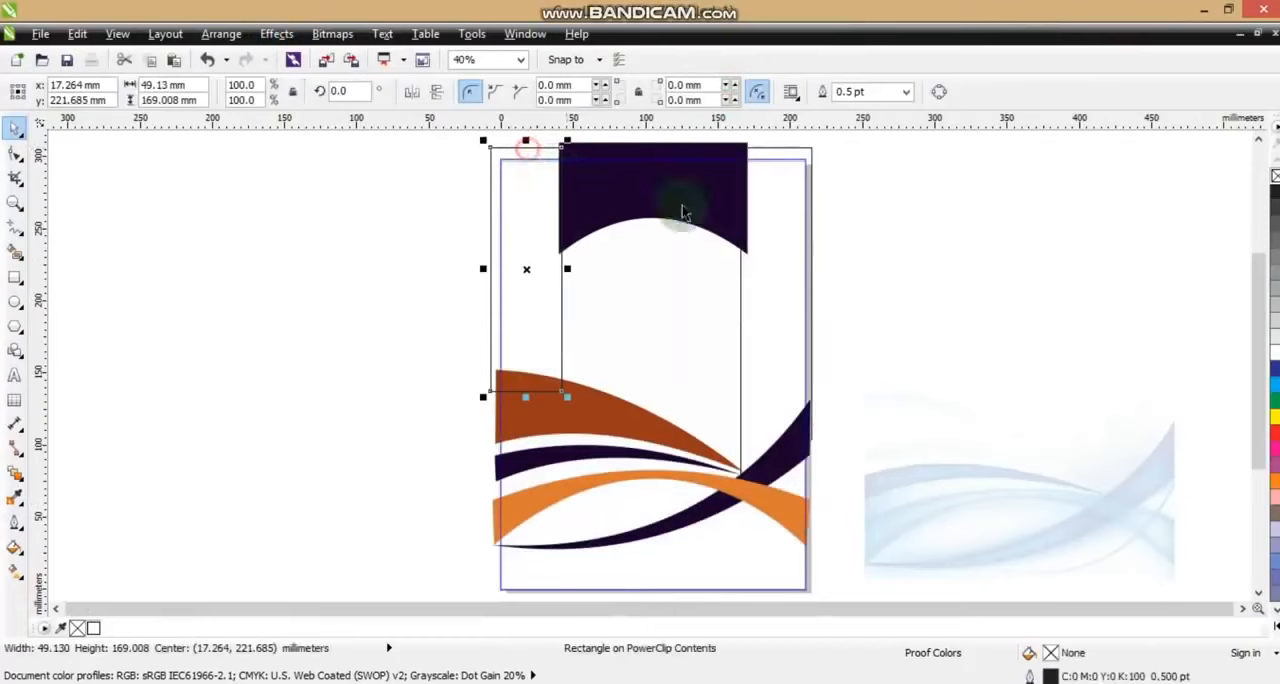
{"action": "left_click", "coordinate": [765, 147], "text": "shift"}
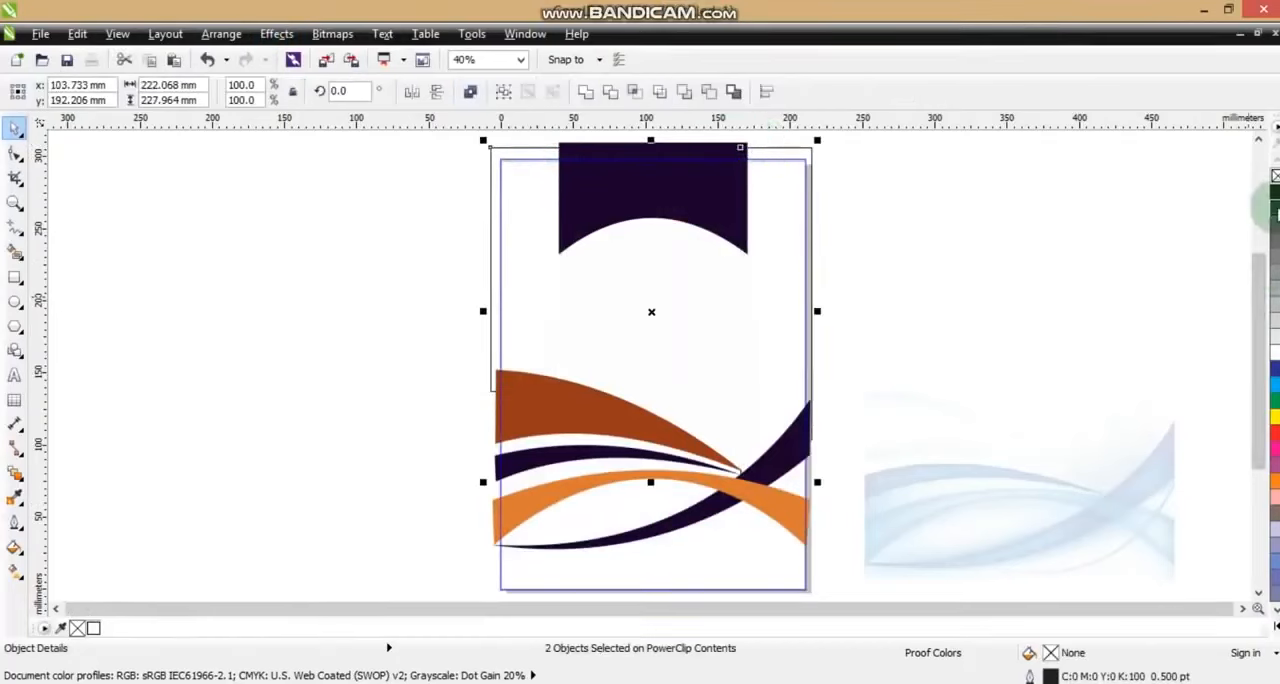
{"action": "left_click", "coordinate": [1275, 195]}
{"action": "right_click", "coordinate": [1274, 176]}
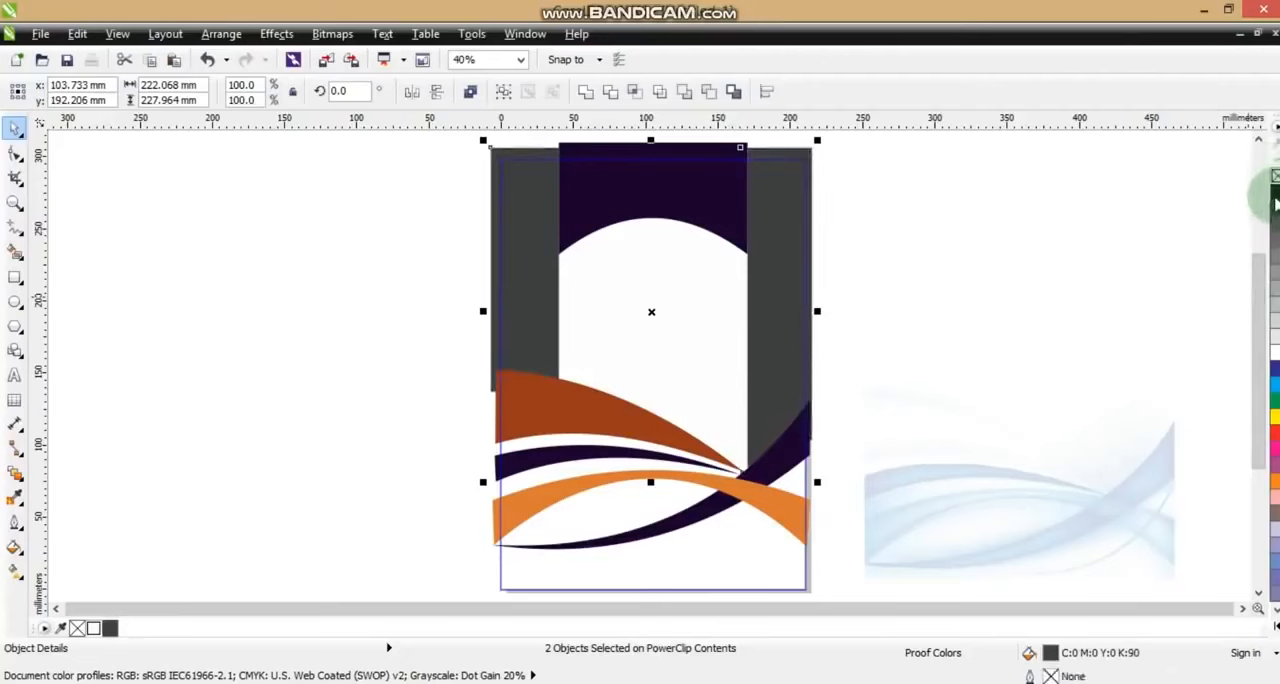
{"action": "left_click", "coordinate": [981, 225], "text": "ctrl"}
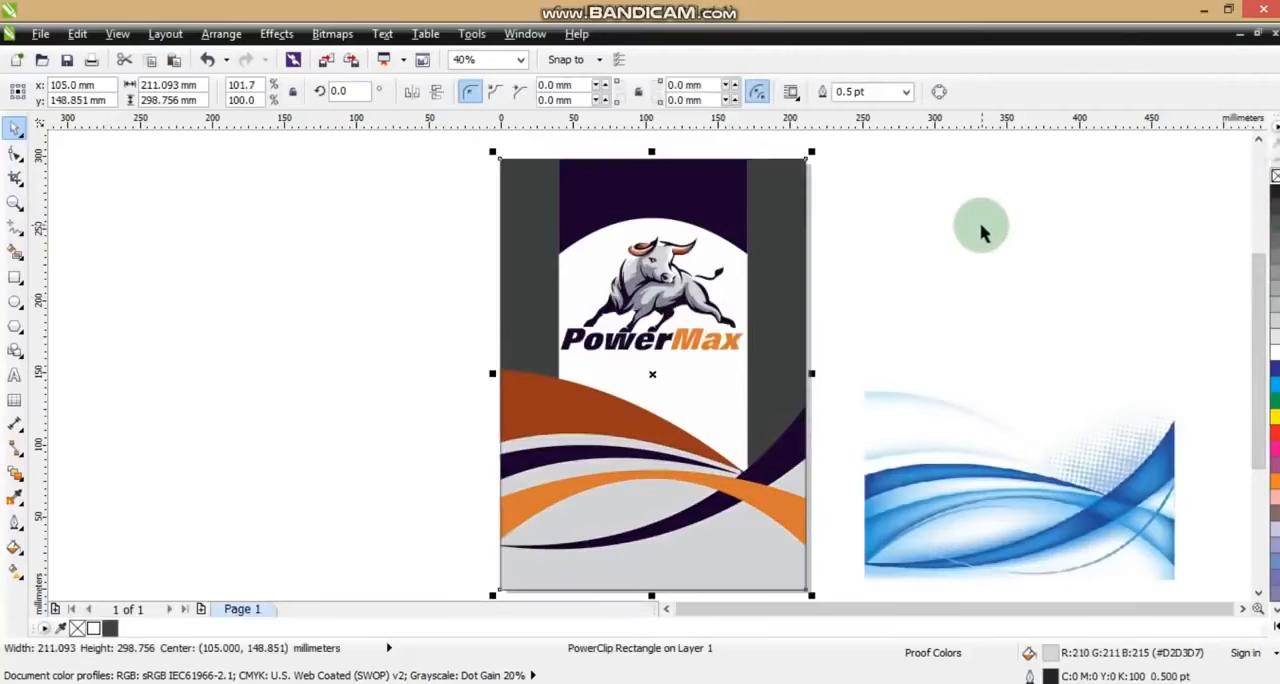
Delete the blue wave reference image beside the page
{"action": "left_click", "coordinate": [981, 225]}
{"action": "left_click", "coordinate": [976, 487]}
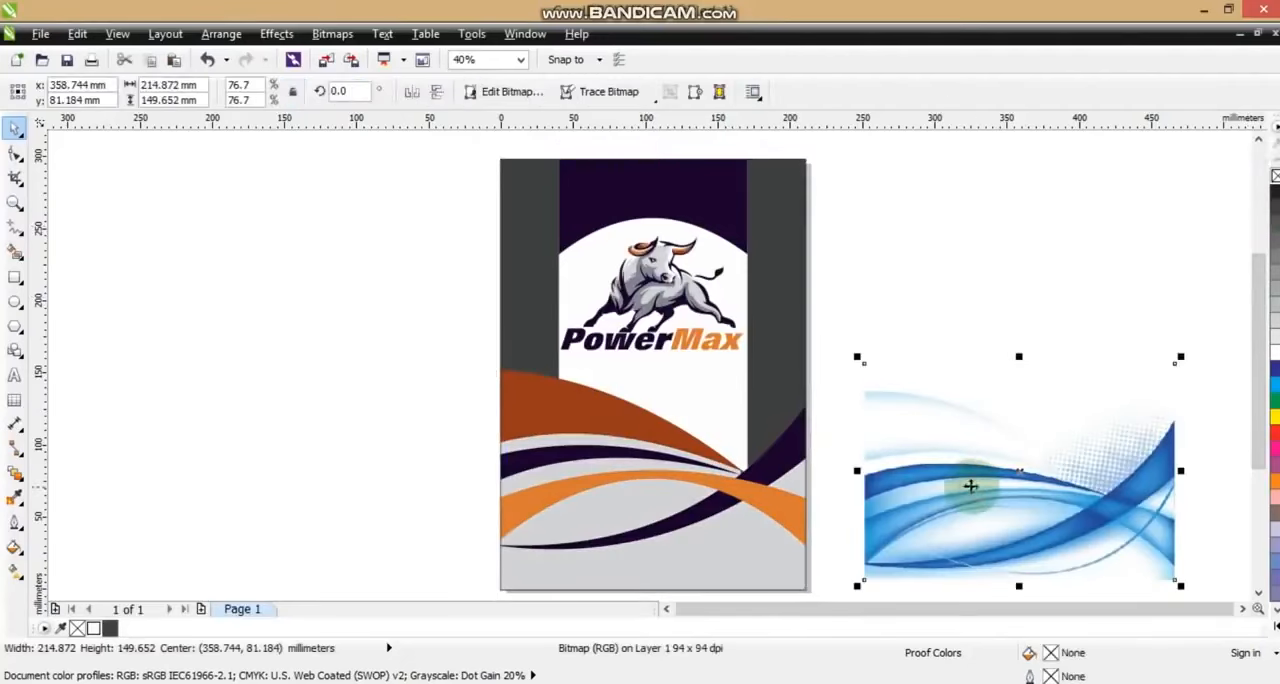
{"action": "key", "text": "Delete"}
{"action": "left_click", "coordinate": [786, 370]}
{"action": "left_click", "coordinate": [914, 354]}
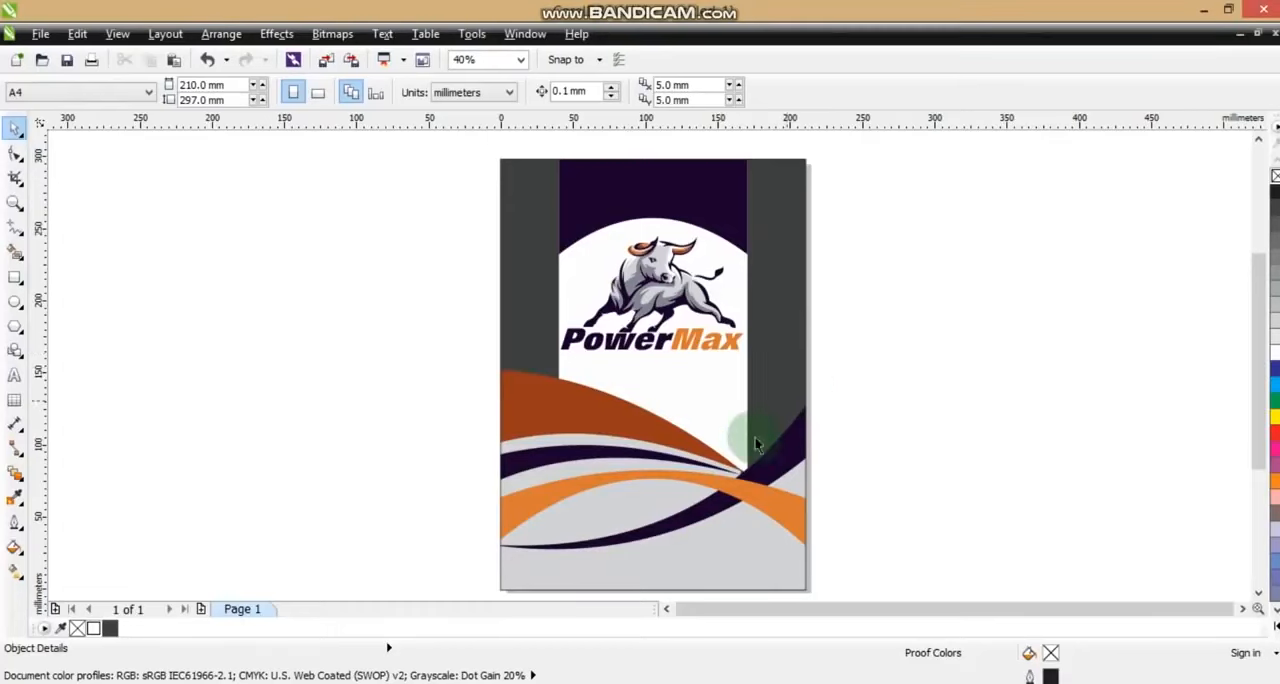
Edit the PowerClip contents and copy the orange fill (#DA7834) from the arched wave to both side strips
{"action": "left_click", "coordinate": [773, 461]}
{"action": "right_click", "coordinate": [778, 367]}
{"action": "left_click", "coordinate": [823, 83]}
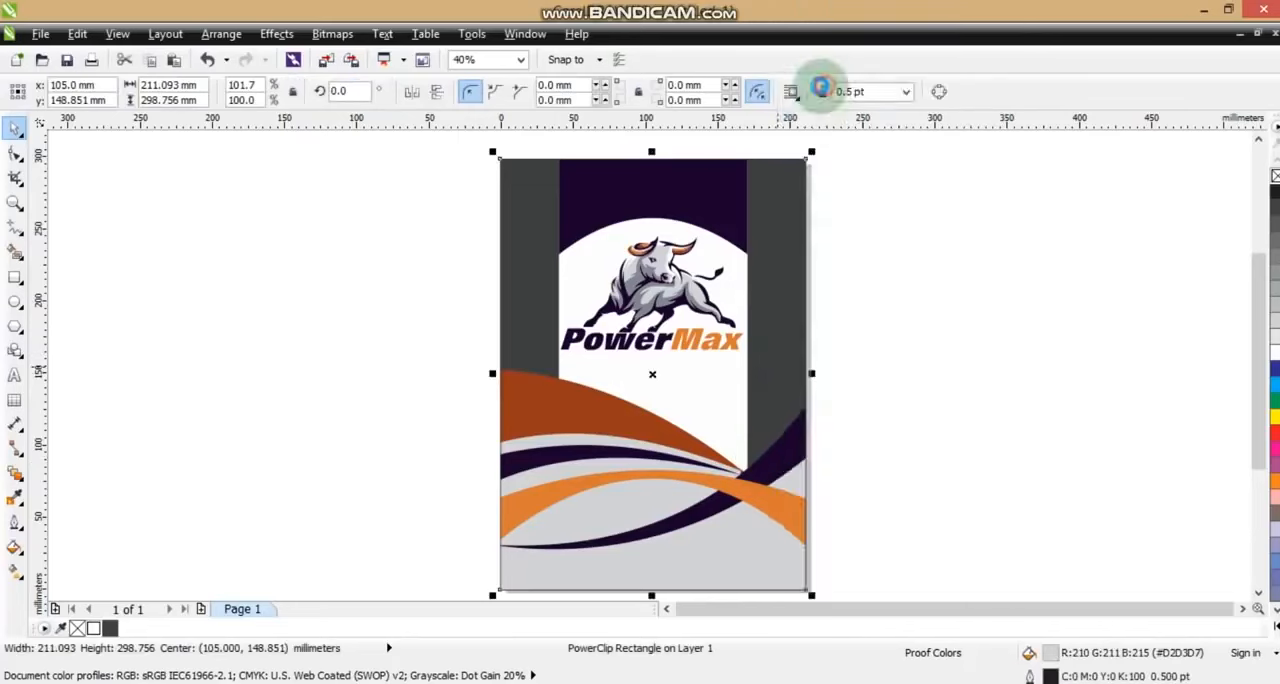
{"action": "left_click", "coordinate": [774, 364]}
{"action": "left_click", "coordinate": [554, 263], "text": "shift"}
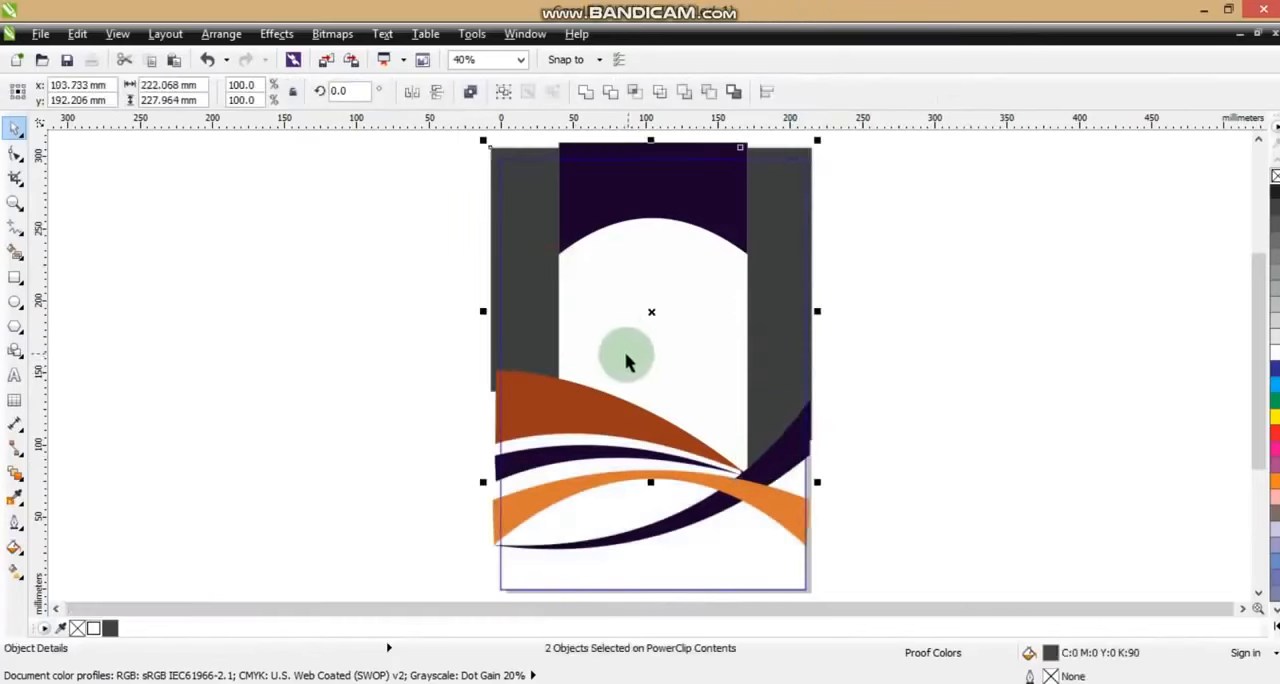
{"action": "key", "text": "ctrl+shift+a"}
{"action": "left_click", "coordinate": [655, 380]}
{"action": "left_click", "coordinate": [790, 519]}
{"action": "left_click", "coordinate": [862, 506]}
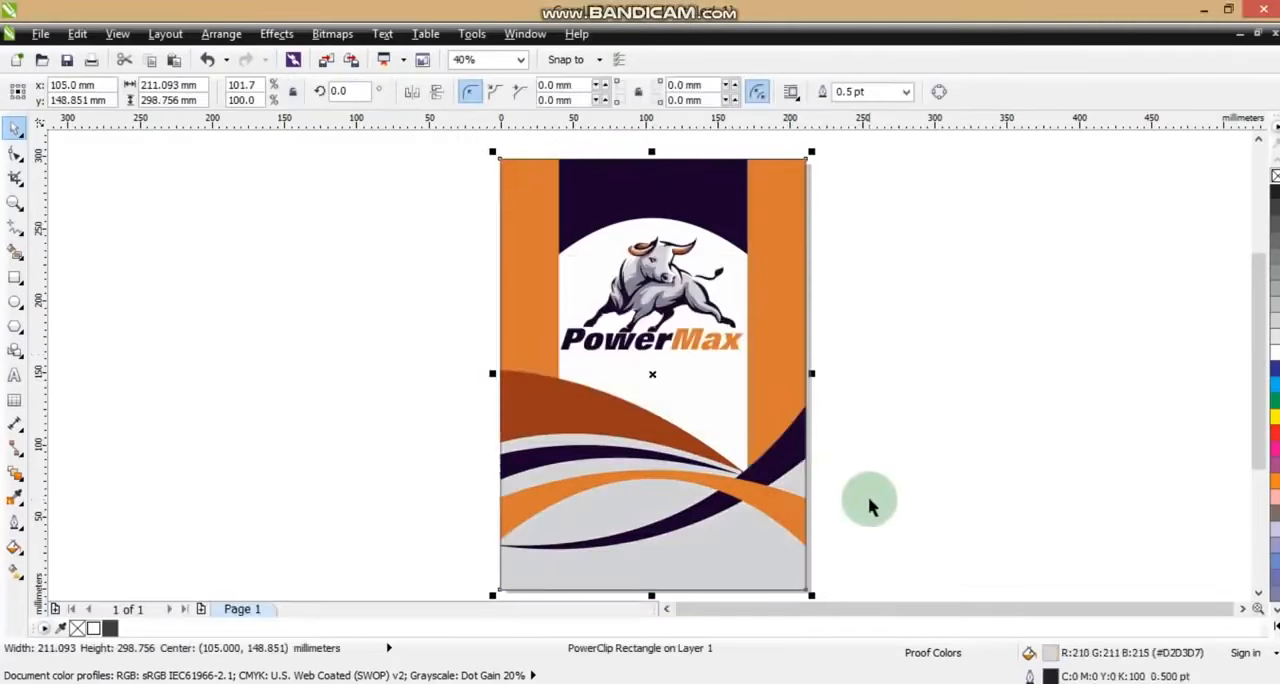
{"action": "left_click", "coordinate": [872, 506]}
Reopen the PowerClip contents and place a copy of each orange side strip shifted outward past the page edge
{"action": "left_click", "coordinate": [798, 398]}
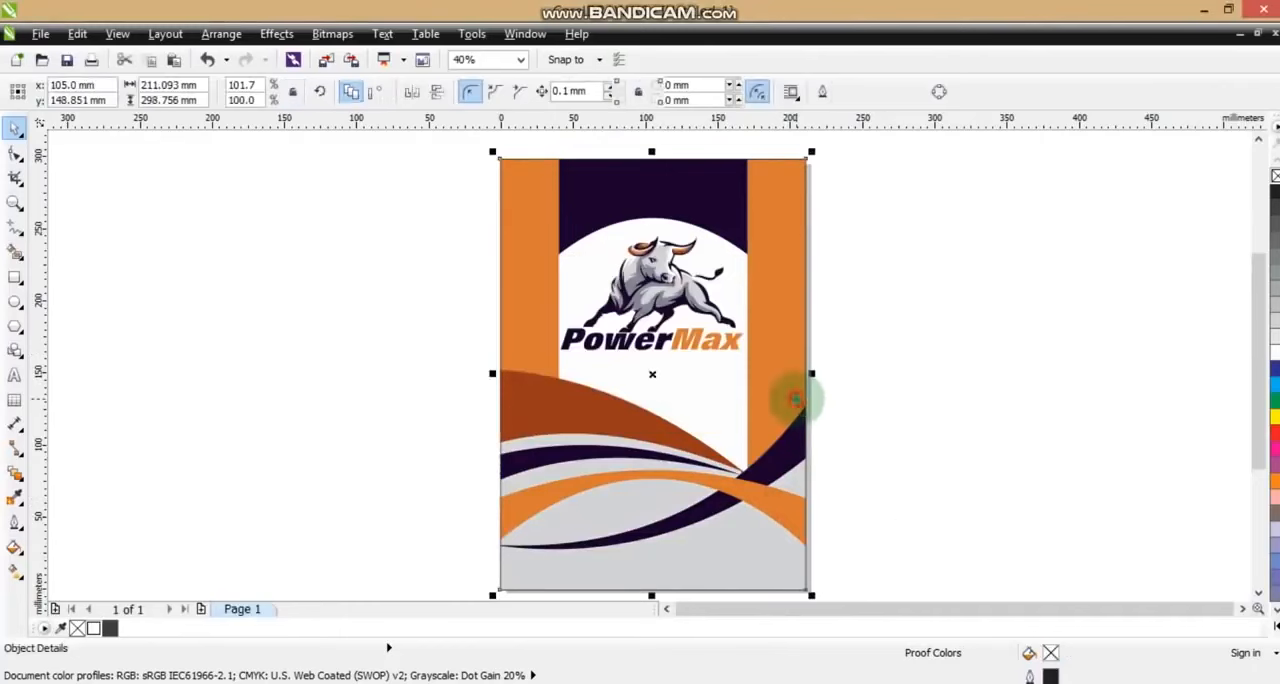
{"action": "left_click", "coordinate": [811, 356], "text": "ctrl"}
{"action": "left_click", "coordinate": [774, 335]}
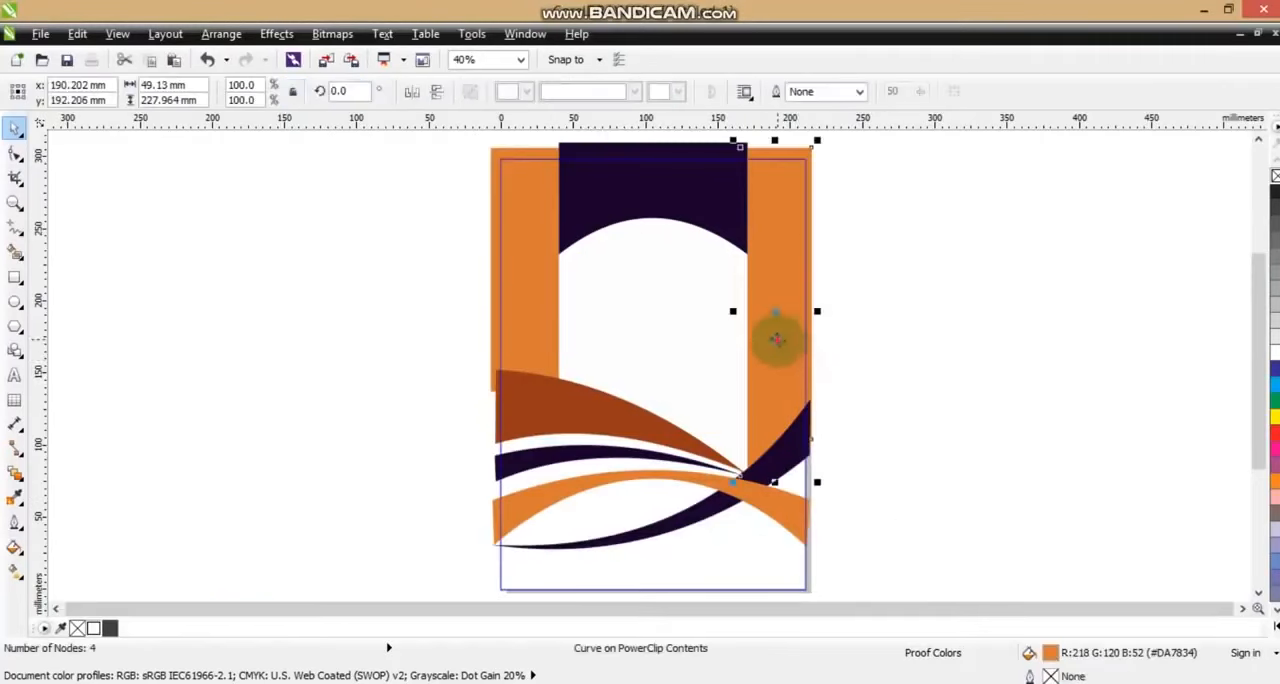
{"action": "left_click_drag", "start_coordinate": [774, 335], "coordinate": [829, 343]}
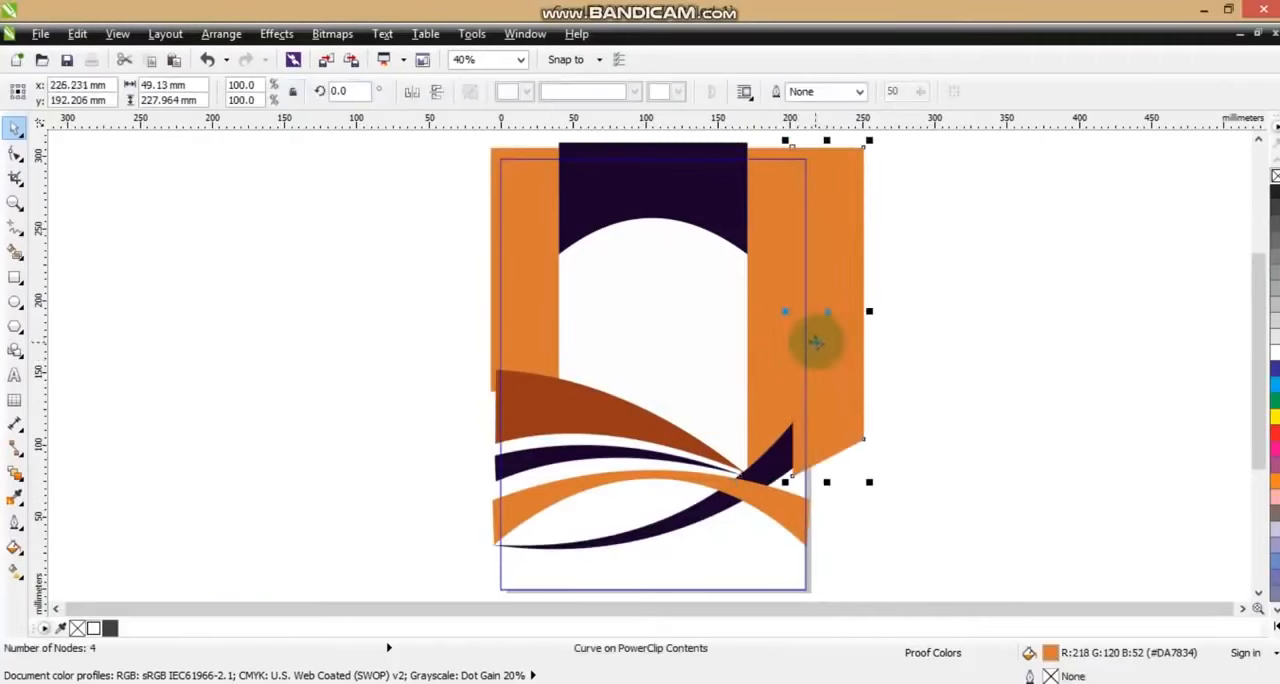
{"action": "key", "text": "ctrl+z"}
{"action": "left_click_drag", "start_coordinate": [516, 265], "coordinate": [470, 264]}
{"action": "left_click_drag", "start_coordinate": [781, 297], "coordinate": [826, 286]}
Copy the reddish-brown fill (#963919) from the uppermost wave to both outward strip copies
{"action": "left_click", "coordinate": [460, 194], "text": "shift"}
{"action": "key", "text": "ctrl+shift+a"}
{"action": "left_click", "coordinate": [645, 376]}
{"action": "left_click", "coordinate": [563, 414]}
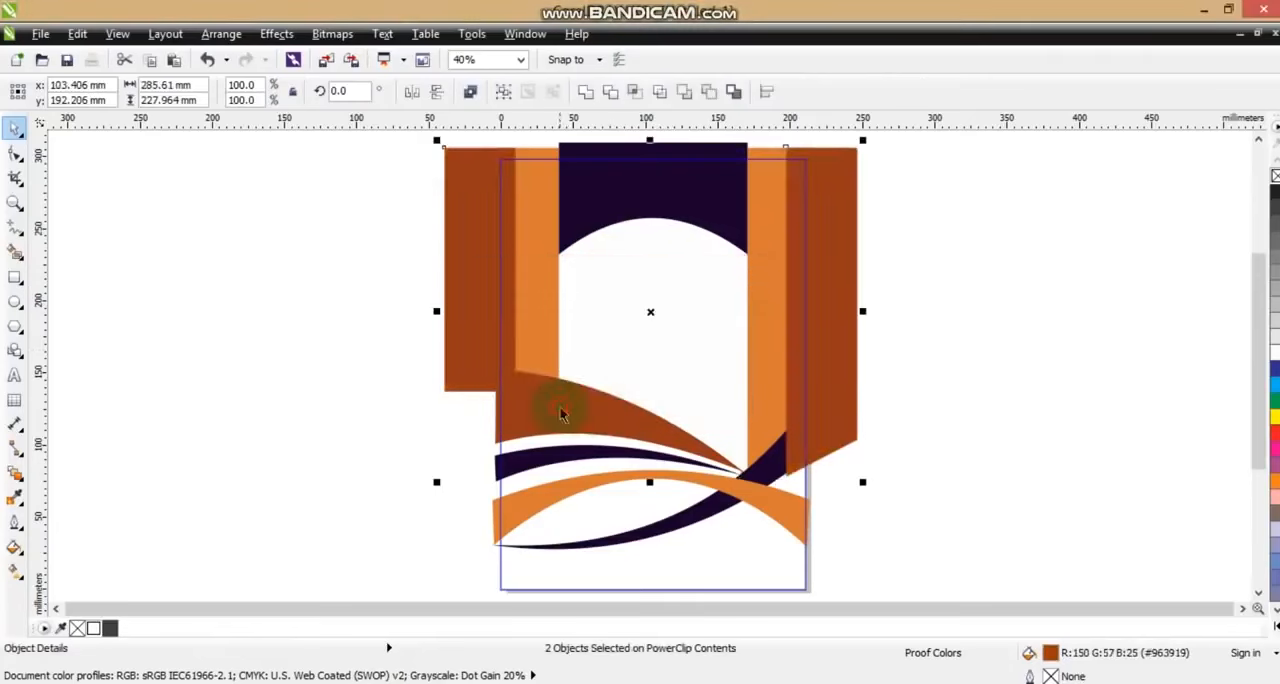
PowerClip each reddish-brown strip inside the orange strip on its own side and finish editing the page PowerClip
{"action": "left_click", "coordinate": [878, 372]}
{"action": "left_click", "coordinate": [845, 342]}
{"action": "key", "text": "alt+c"}
{"action": "key", "text": "w"}
{"action": "key", "text": "p"}
{"action": "left_click", "coordinate": [774, 294]}
{"action": "left_click", "coordinate": [479, 287]}
{"action": "key", "text": "alt+c"}
{"action": "key", "text": "w"}
{"action": "key", "text": "p"}
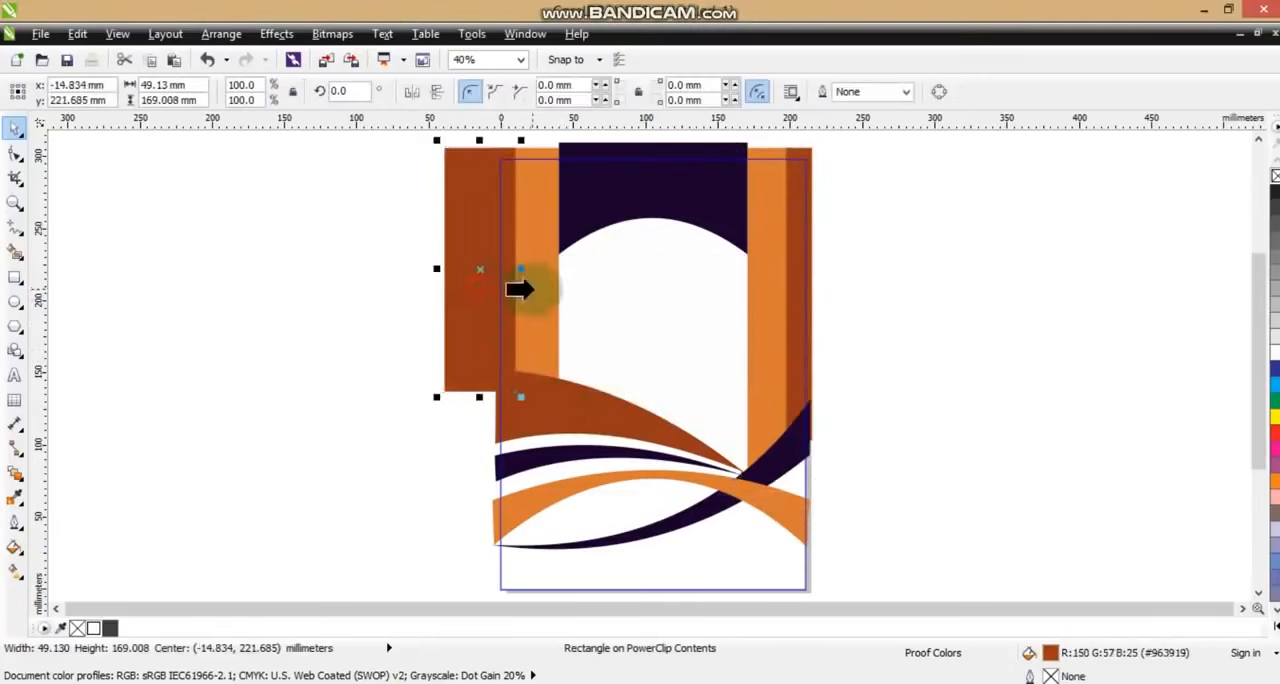
{"action": "left_click", "coordinate": [538, 289]}
{"action": "left_click", "coordinate": [424, 321]}
{"action": "left_click", "coordinate": [424, 322]}
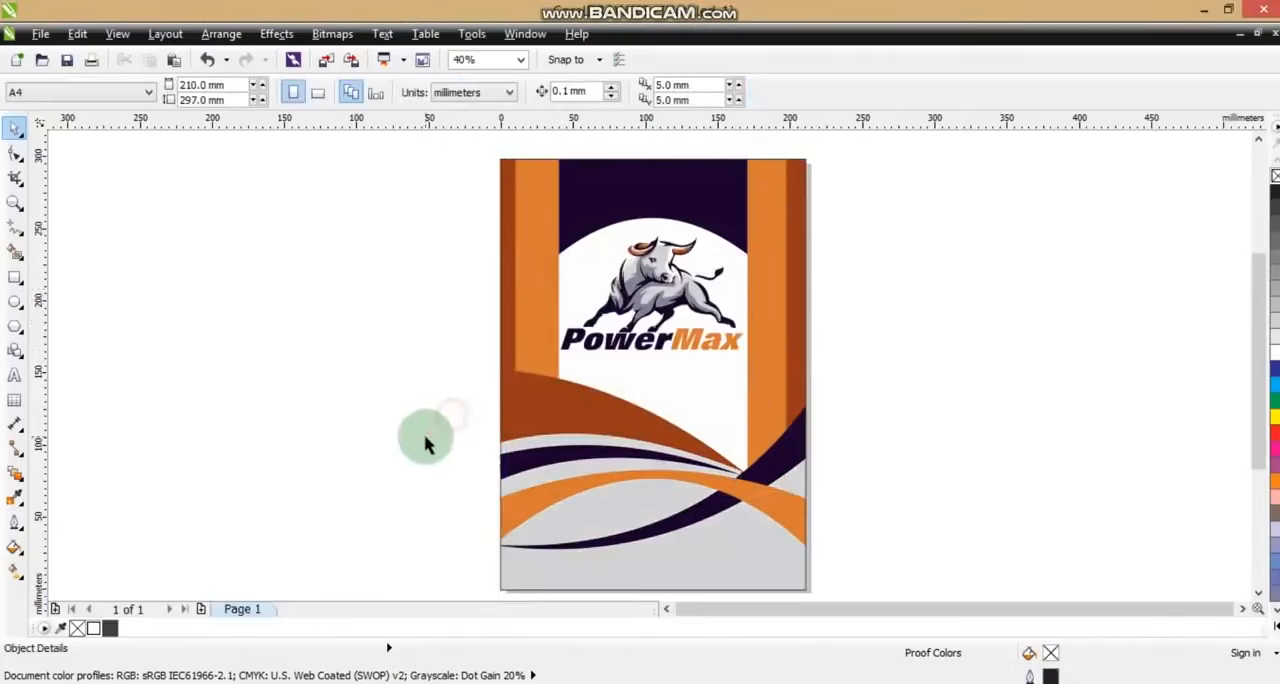
Add the 24 pt Arial text "ANIMAL SUPPLEMENT" beside the page, replacing the misspelled word with the suggested spelling
{"action": "left_click", "coordinate": [14, 202]}
{"action": "left_click_drag", "start_coordinate": [391, 243], "coordinate": [891, 506]}
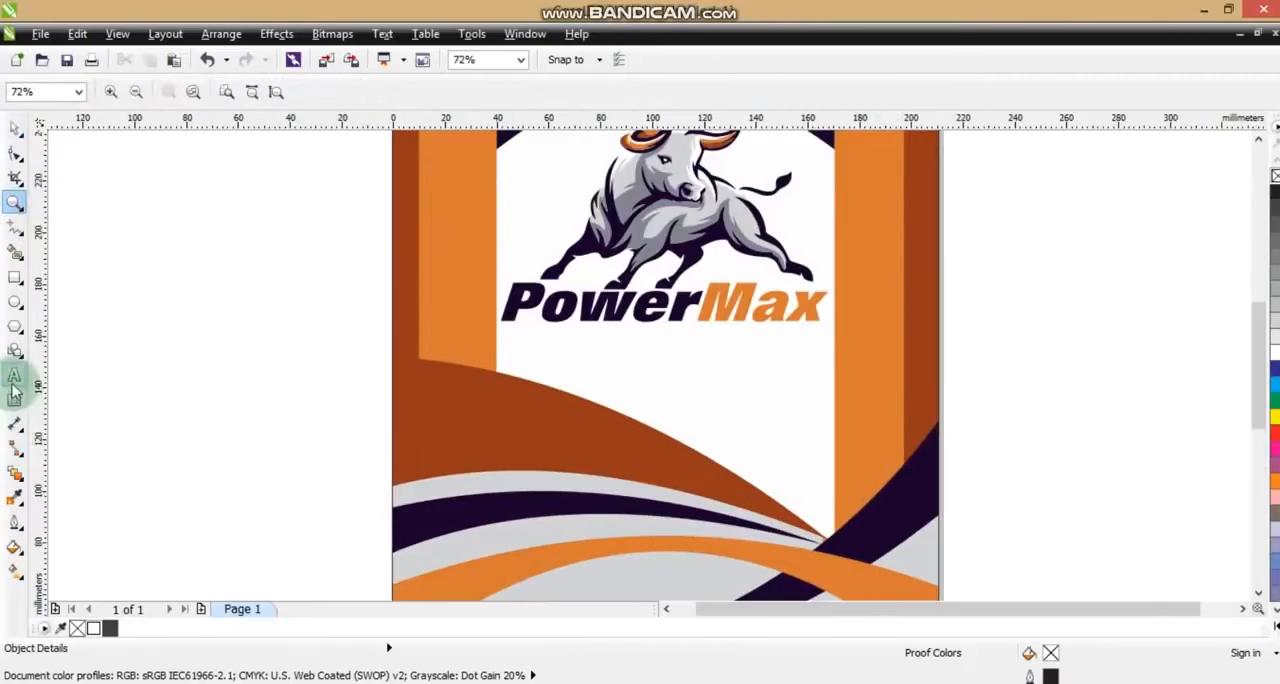
{"action": "left_click", "coordinate": [14, 374]}
{"action": "left_click", "coordinate": [100, 388]}
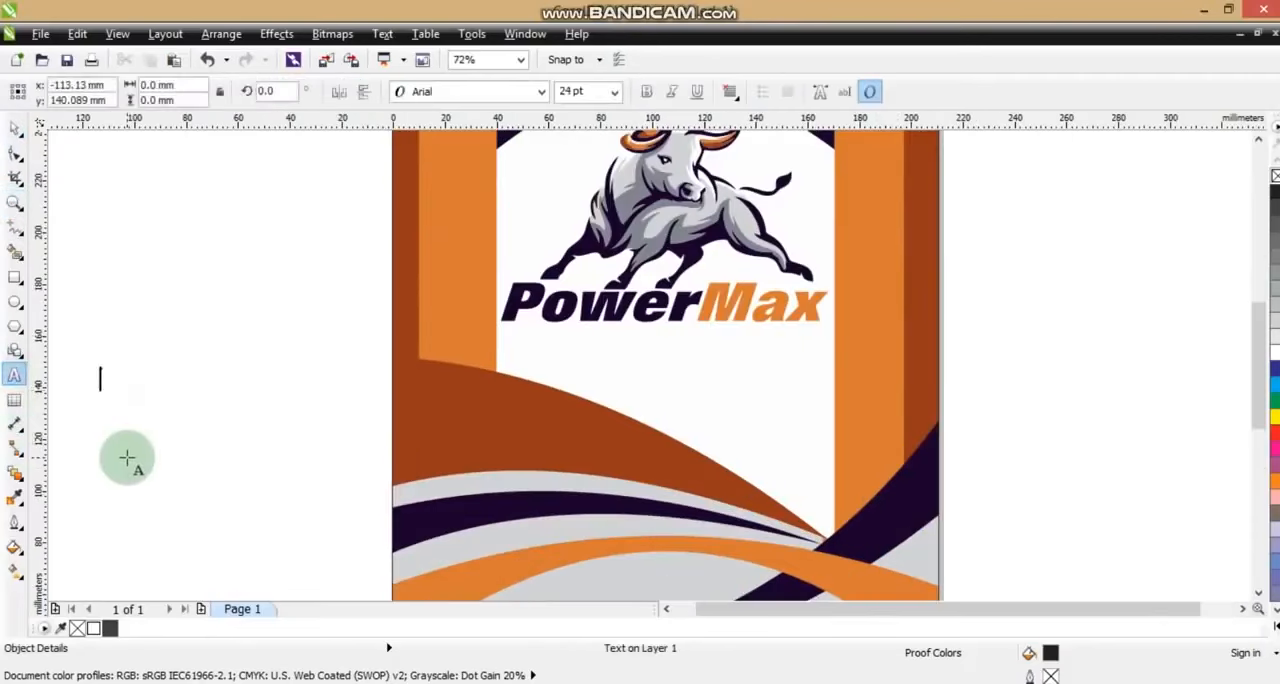
{"action": "type", "text": "ANIMAL SUPLEMENT"}
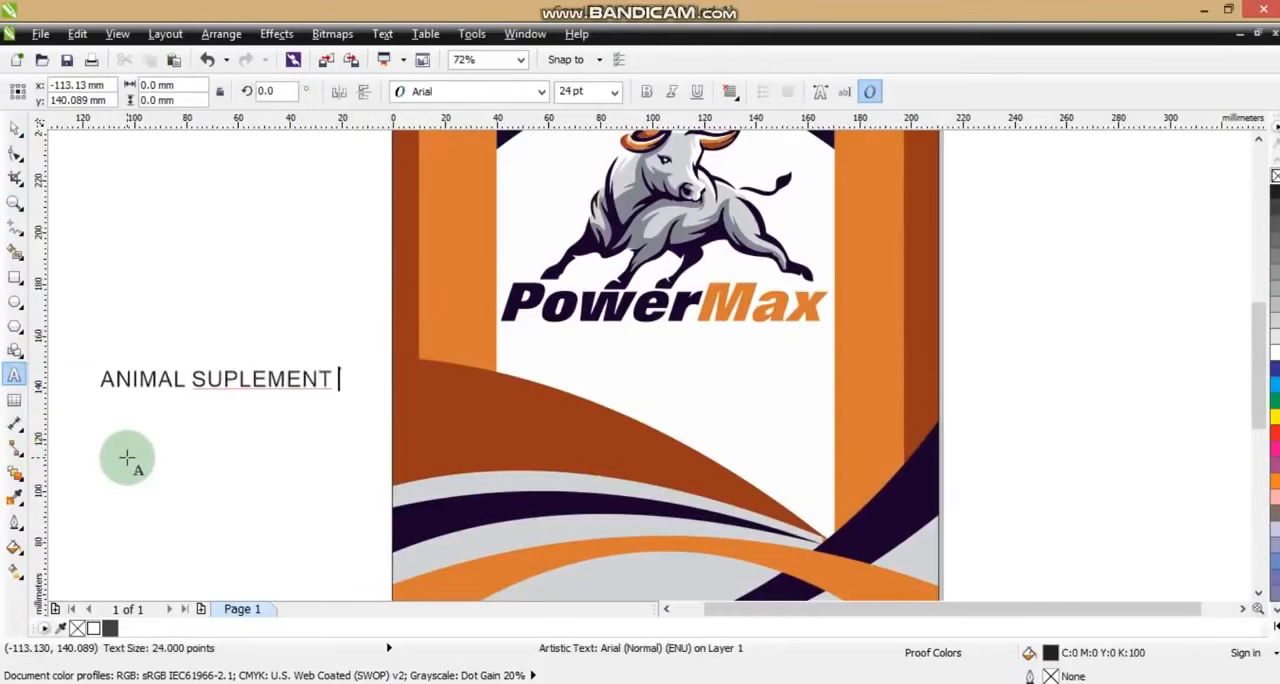
{"action": "right_click", "coordinate": [294, 378]}
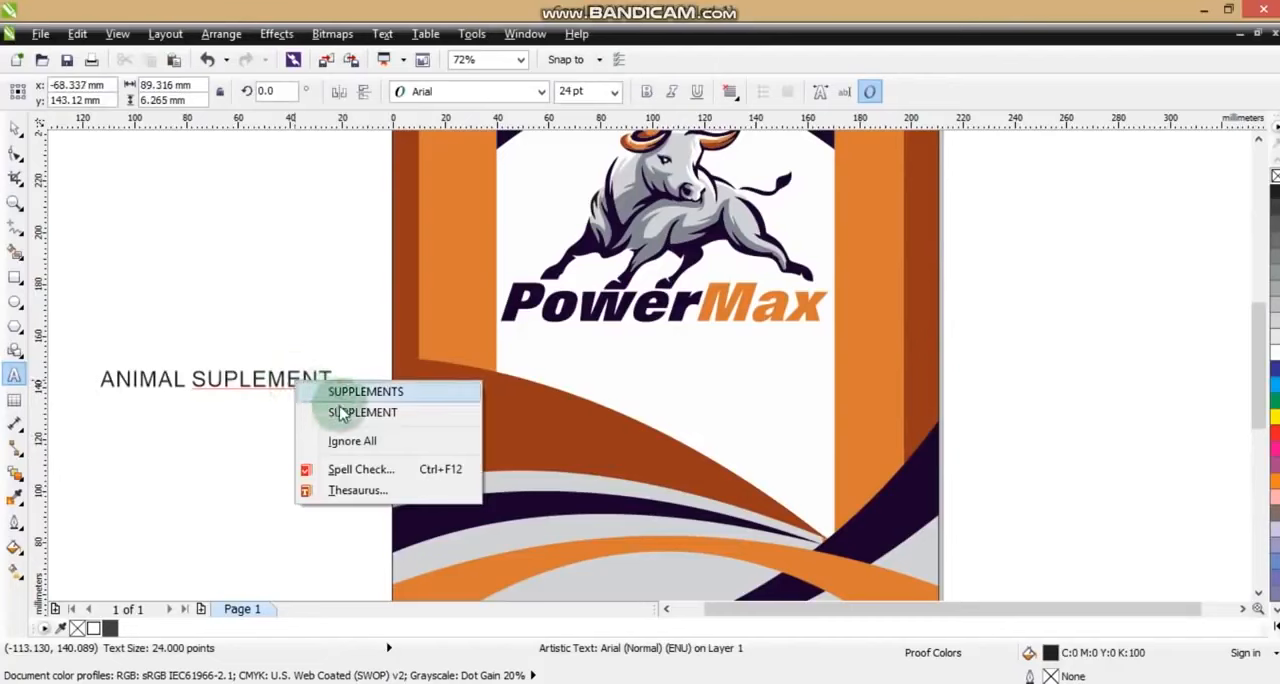
{"action": "left_click", "coordinate": [340, 414]}
Make the ANIMAL SUPPLEMENT text bold, scale it down slightly and centre it below the PowerMax lettering
{"action": "left_click", "coordinate": [15, 129]}
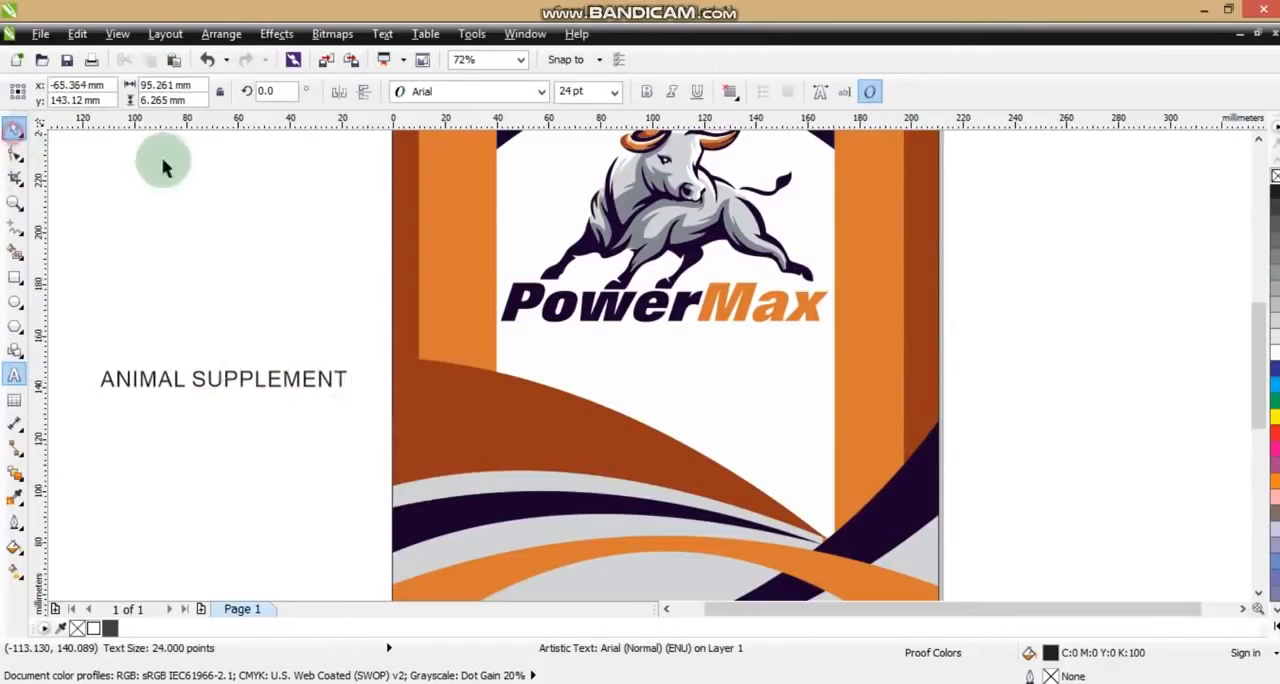
{"action": "left_click", "coordinate": [647, 92]}
{"action": "left_click_drag", "start_coordinate": [277, 378], "coordinate": [700, 342]}
{"action": "left_click_drag", "start_coordinate": [778, 352], "coordinate": [740, 354]}
{"action": "left_click", "coordinate": [719, 364], "text": "shift"}
{"action": "key", "text": "c"}
{"action": "left_click", "coordinate": [1049, 377]}
{"action": "left_click", "coordinate": [749, 377]}
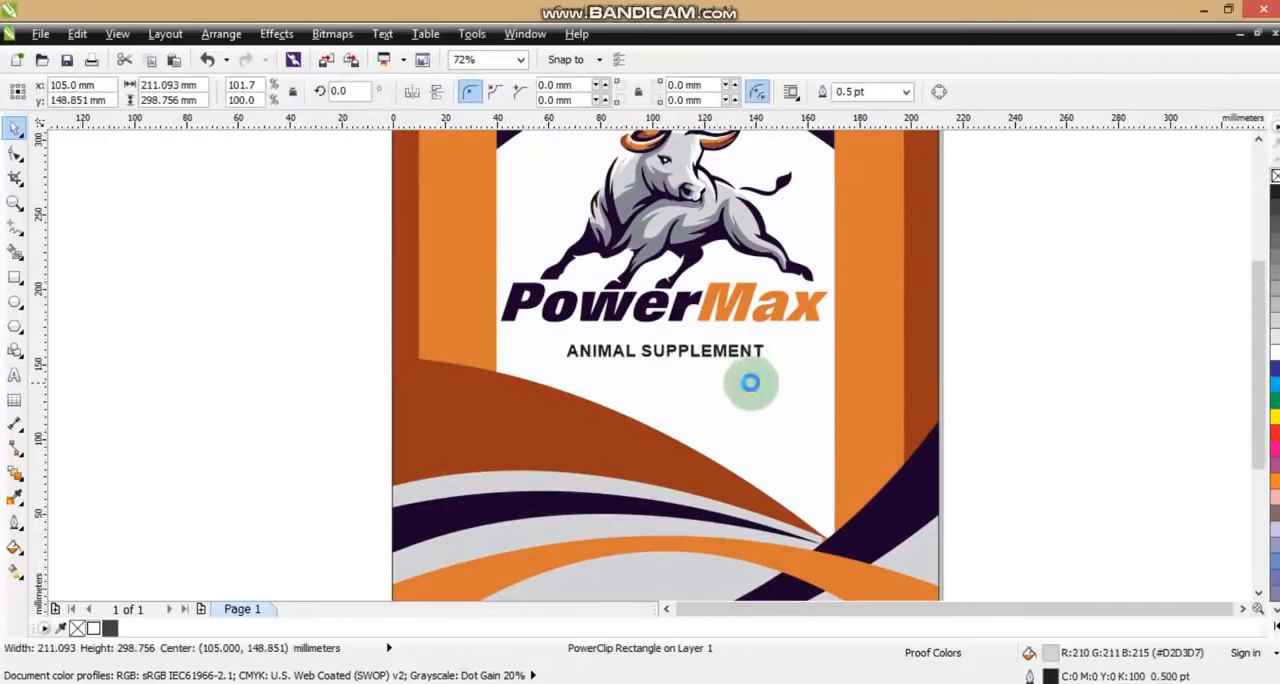
{"action": "key", "text": "shift+F2"}
{"action": "left_click", "coordinate": [871, 380]}
Draw a closed straight-sided shape about 225 × 102 mm along the lower purple wave and around the page's bottom corners
{"action": "left_click", "coordinate": [16, 205]}
{"action": "mouse_move", "coordinate": [404, 419]}
{"action": "left_mouse_down"}
{"action": "mouse_move", "coordinate": [621, 548]}
{"action": "mouse_move", "coordinate": [890, 597]}
{"action": "left_mouse_up"}
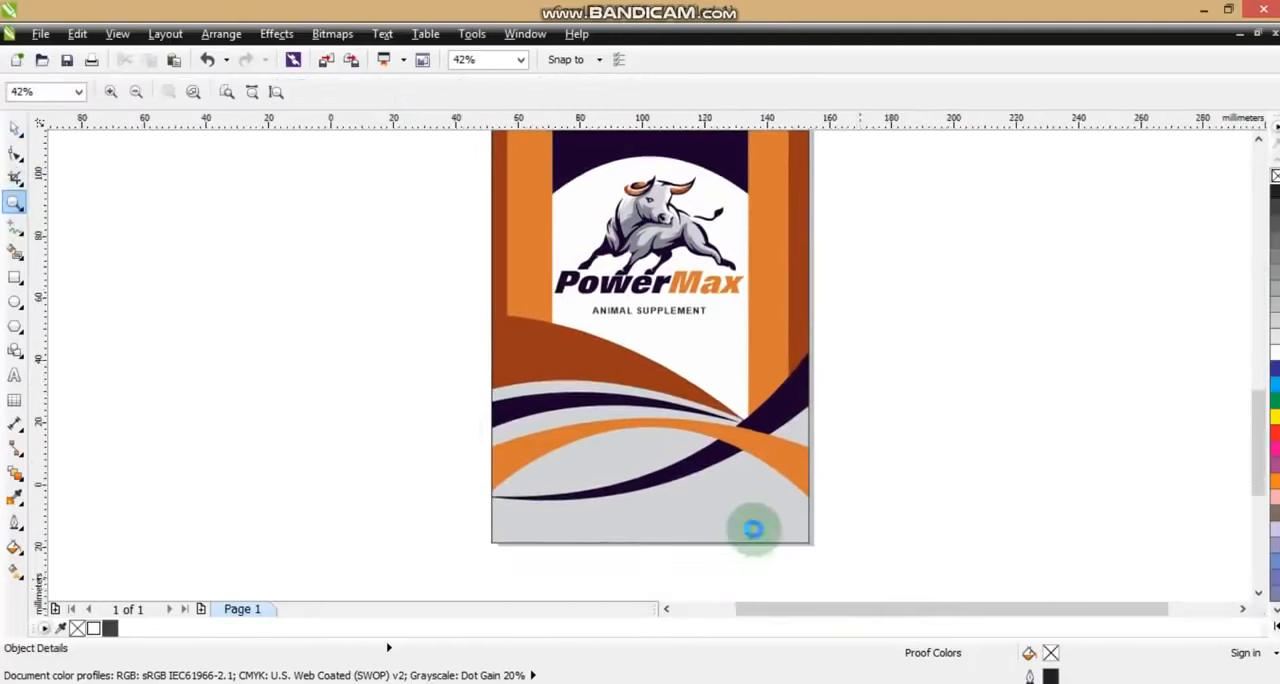
{"action": "left_click", "coordinate": [15, 231]}
{"action": "left_click", "coordinate": [339, 393]}
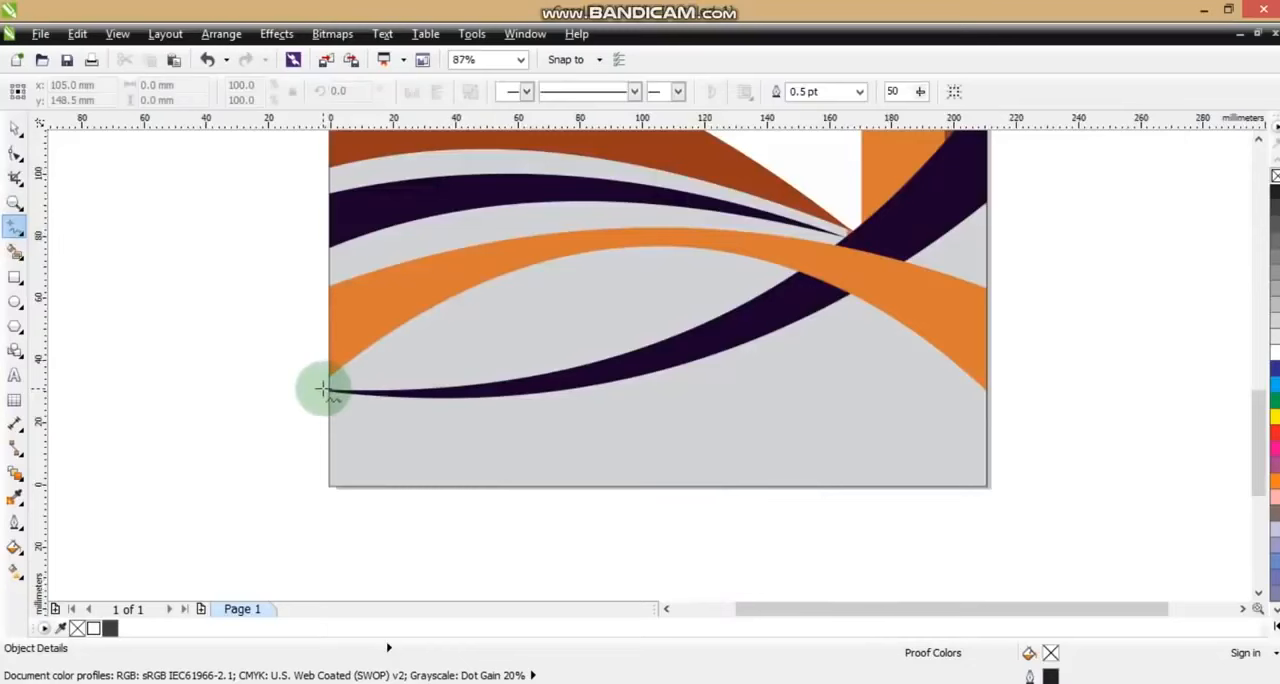
{"action": "double_click", "coordinate": [378, 391]}
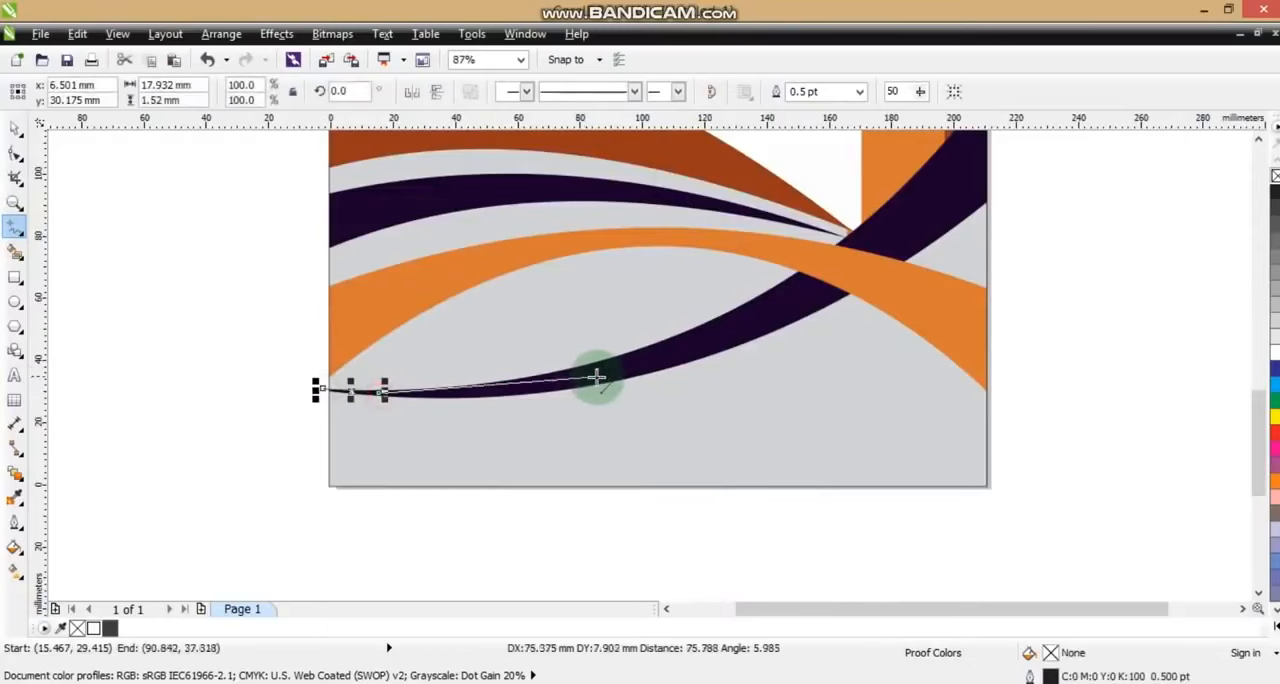
{"action": "double_click", "coordinate": [598, 377]}
{"action": "double_click", "coordinate": [877, 265]}
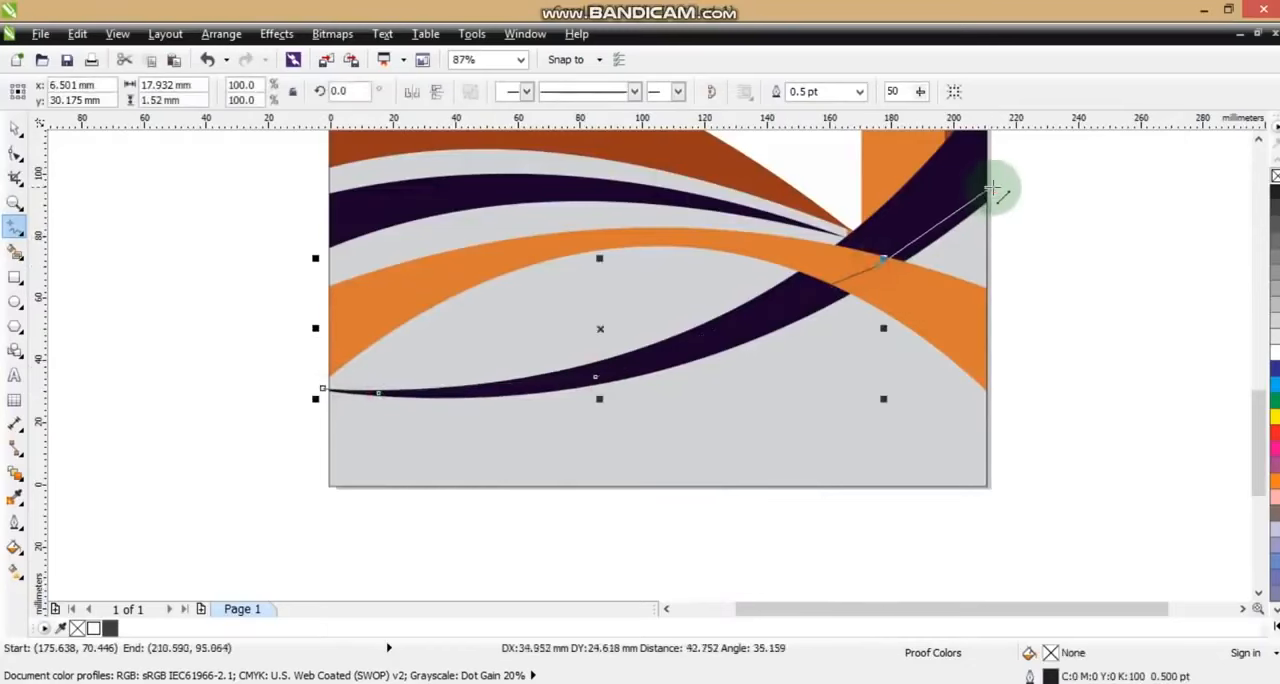
{"action": "double_click", "coordinate": [994, 189]}
{"action": "double_click", "coordinate": [1000, 494]}
{"action": "double_click", "coordinate": [299, 507]}
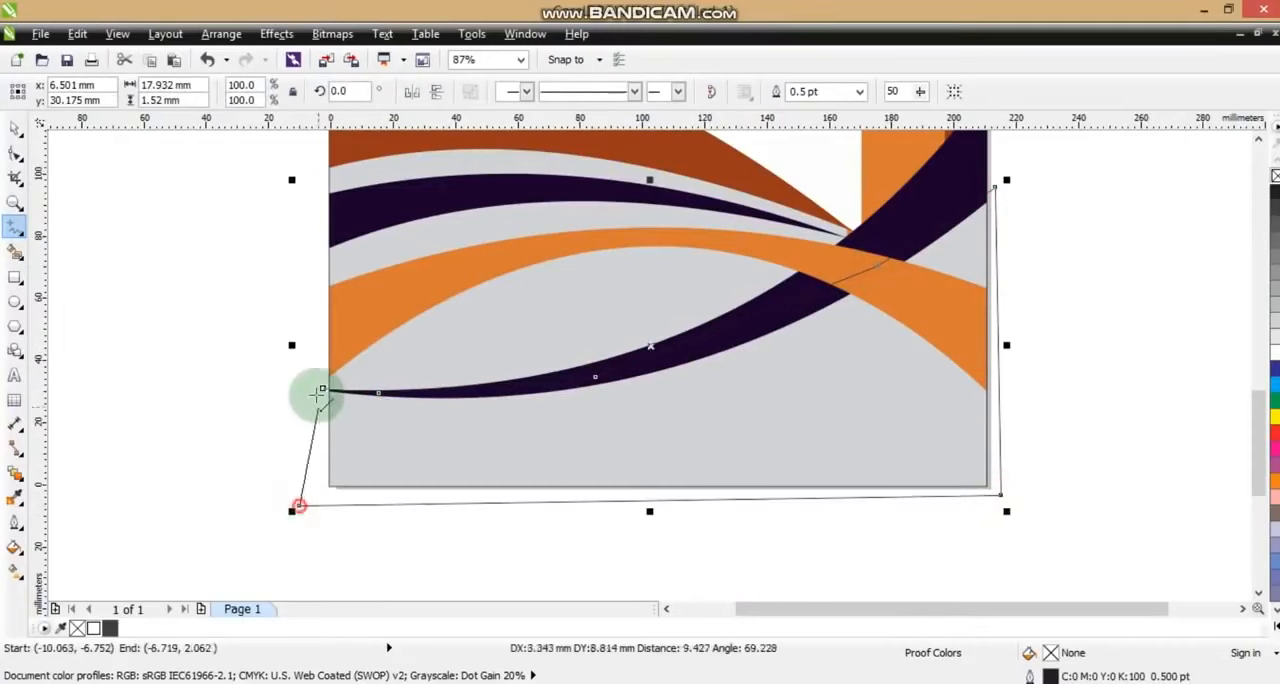
{"action": "left_click", "coordinate": [323, 389]}
{"action": "left_click", "coordinate": [15, 129]}
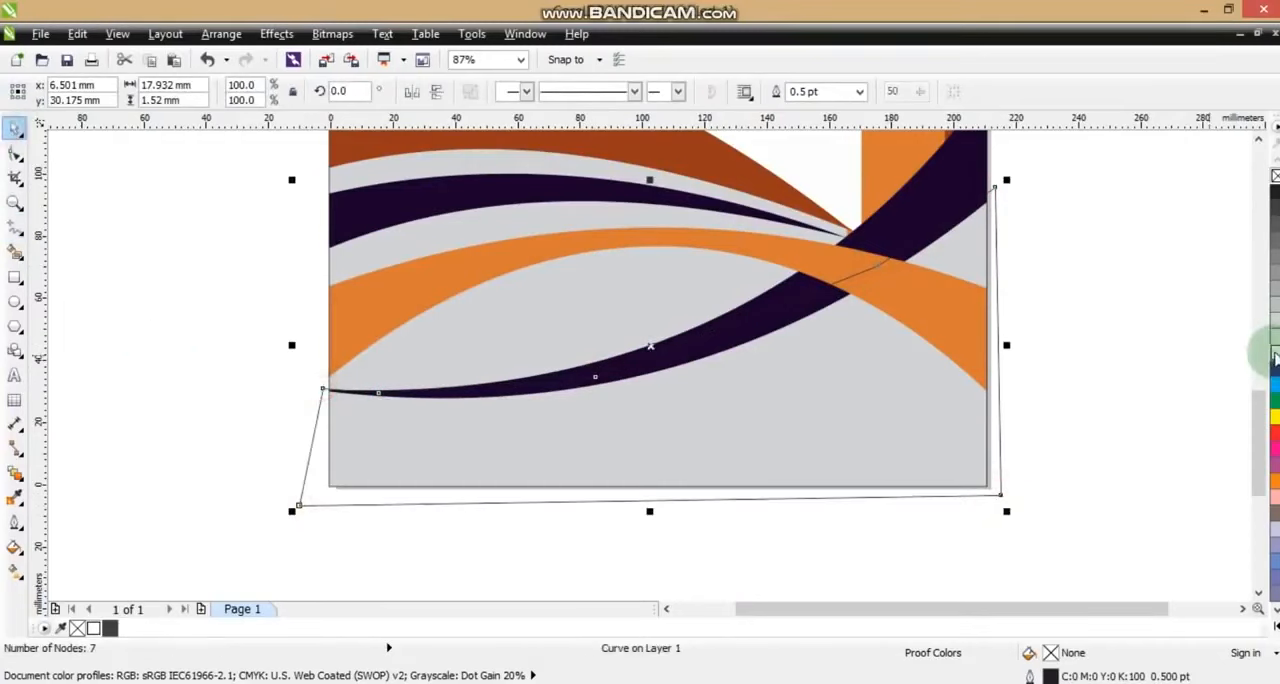
Fill the new shape white, PowerClip it inside the page rectangle and open the PowerClip contents for editing
{"action": "left_click", "coordinate": [1275, 356]}
{"action": "key", "text": "alt+c"}
{"action": "key", "text": "w"}
{"action": "key", "text": "p"}
{"action": "left_click", "coordinate": [741, 285]}
{"action": "left_click", "coordinate": [817, 350], "text": "ctrl"}
{"action": "left_click", "coordinate": [817, 350]}
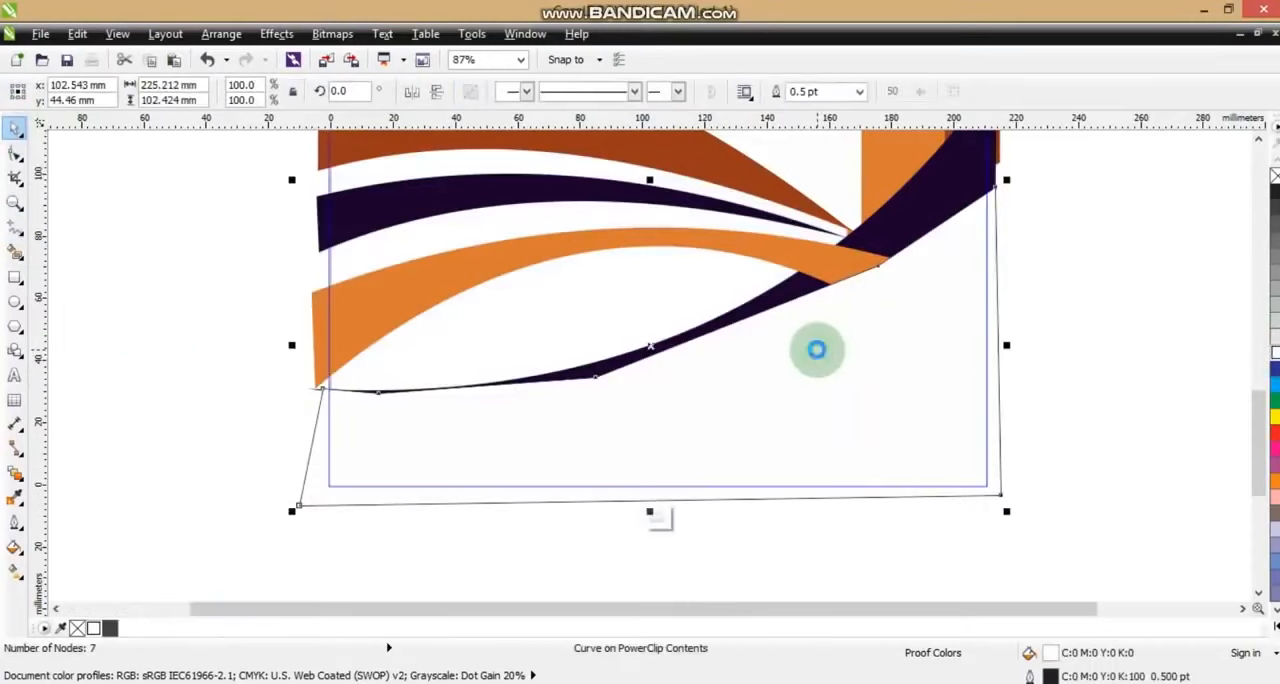
Send the white shape behind the waves, remove its outline, finish editing the PowerClip and preview the whole page full screen
{"action": "key", "text": "shift+Page_Down"}
{"action": "right_click", "coordinate": [1273, 177]}
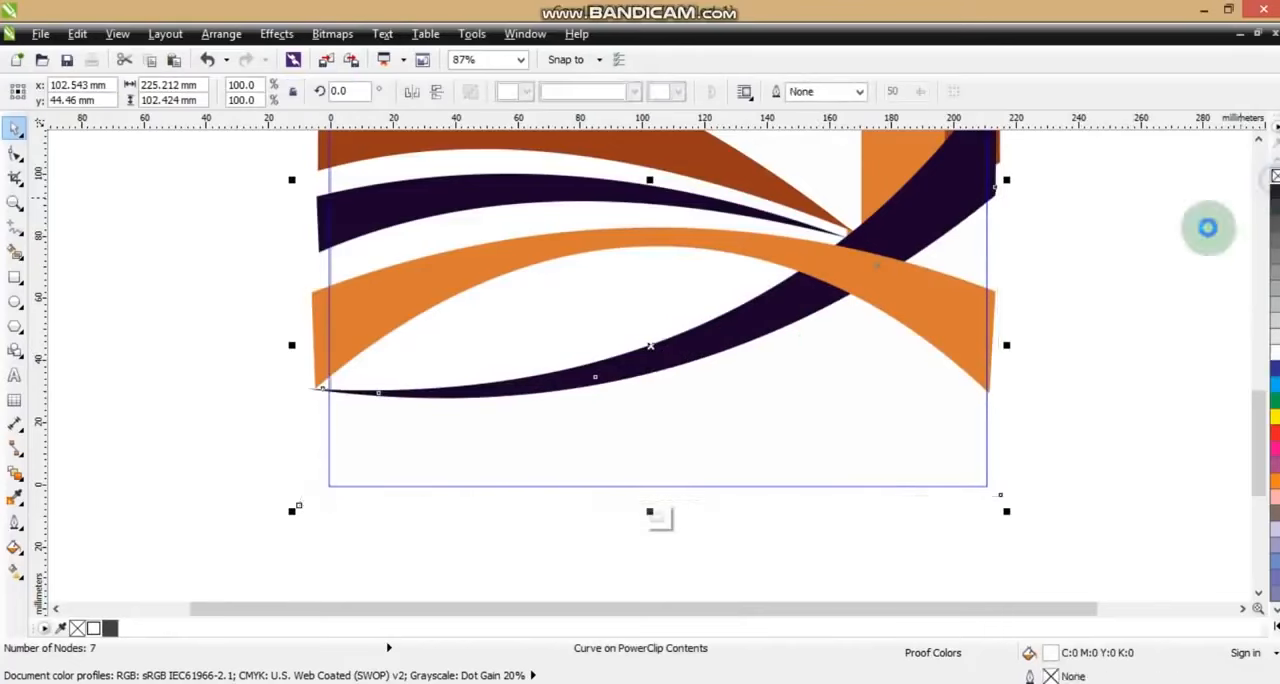
{"action": "left_click", "coordinate": [1275, 320]}
{"action": "left_click", "coordinate": [1000, 348], "text": "ctrl"}
{"action": "key", "text": "F4"}
{"action": "left_click", "coordinate": [1008, 378]}
{"action": "key", "text": "F9"}
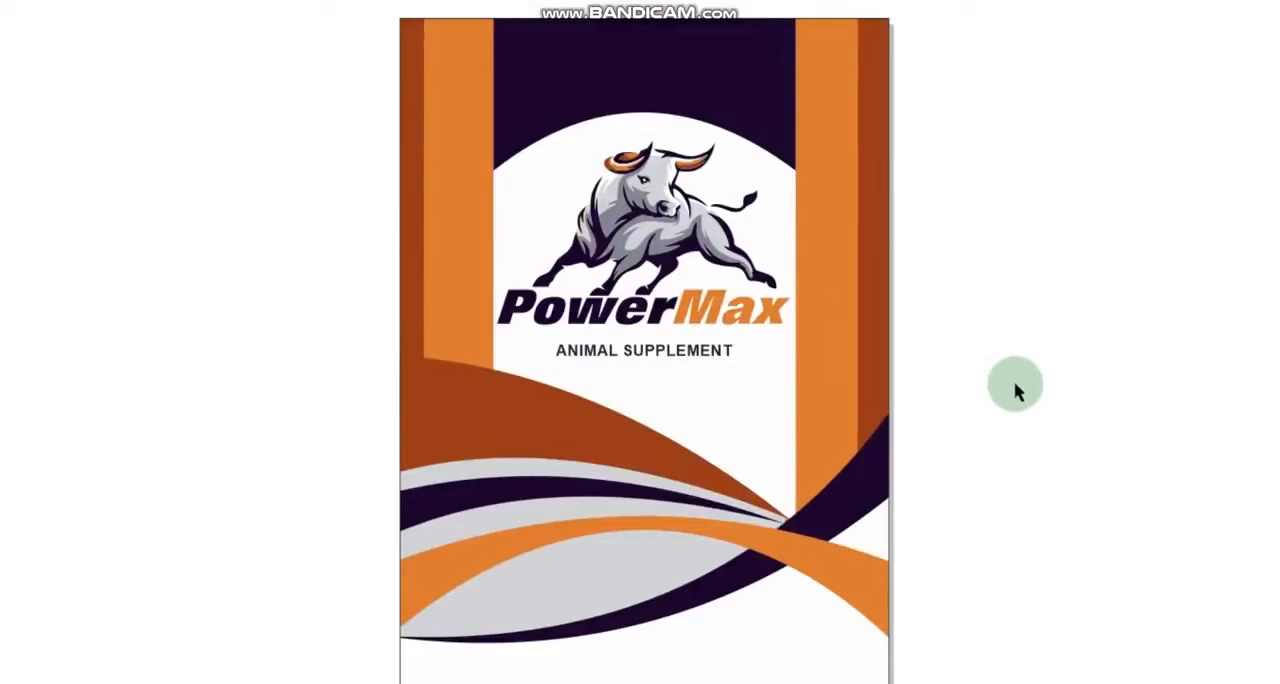
{"action": "left_click", "coordinate": [1016, 390]}
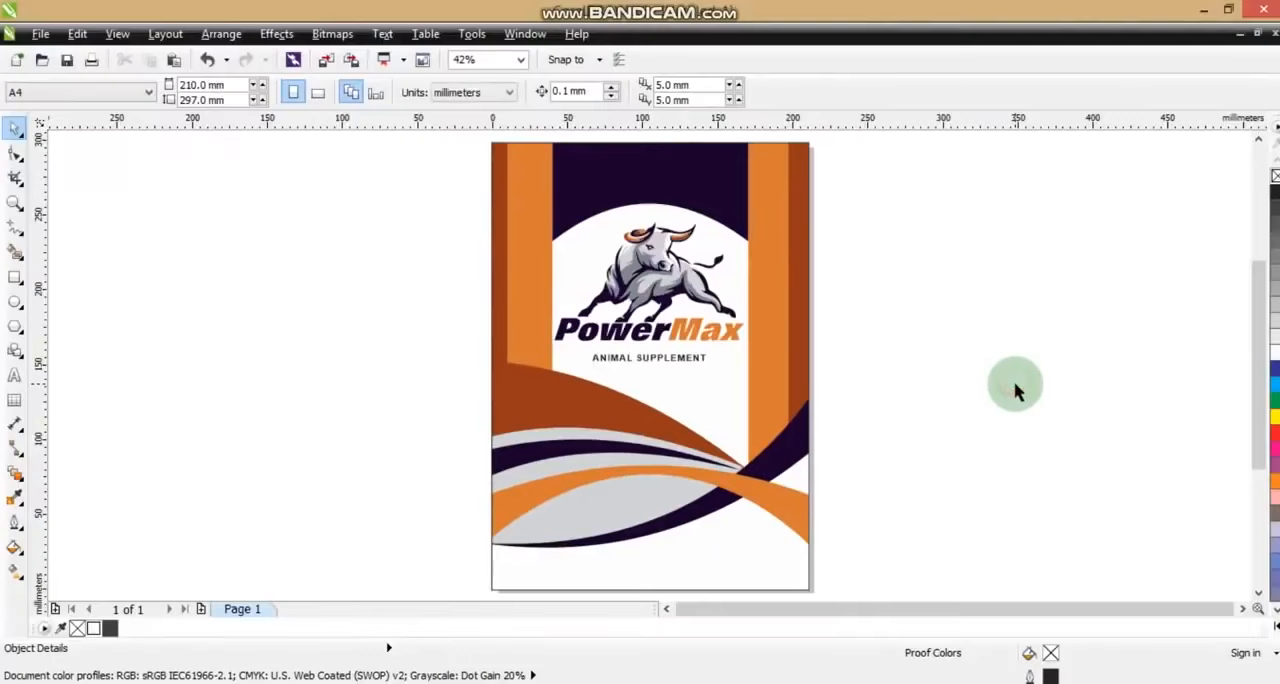